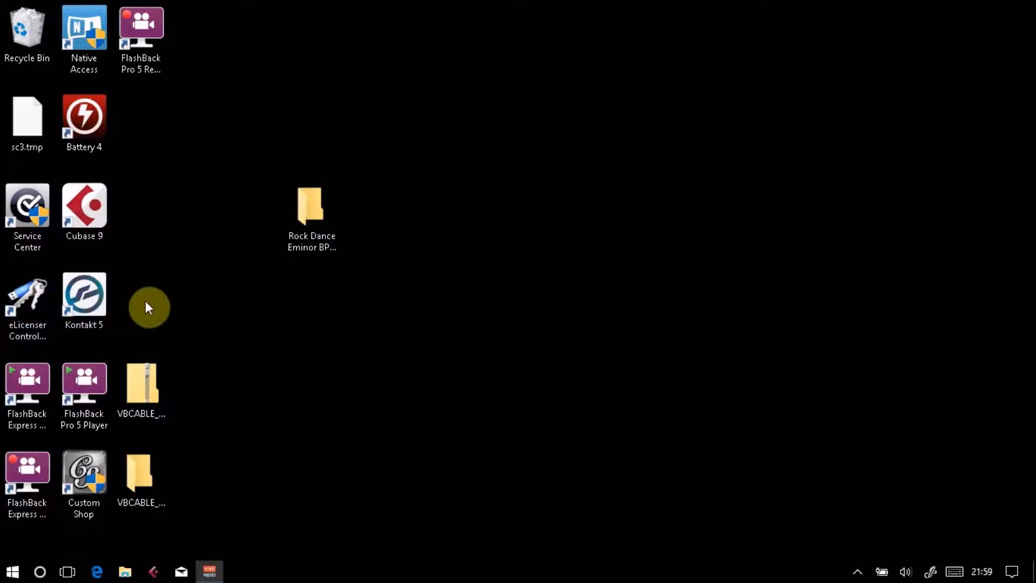
Launch Cubase 9 from the desktop.
click(173, 302)
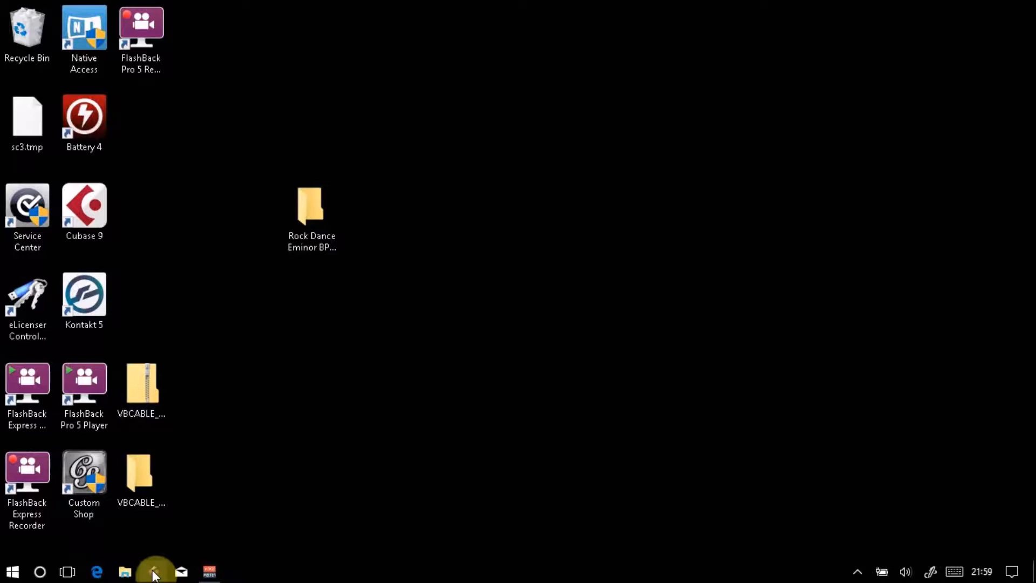
click(86, 194)
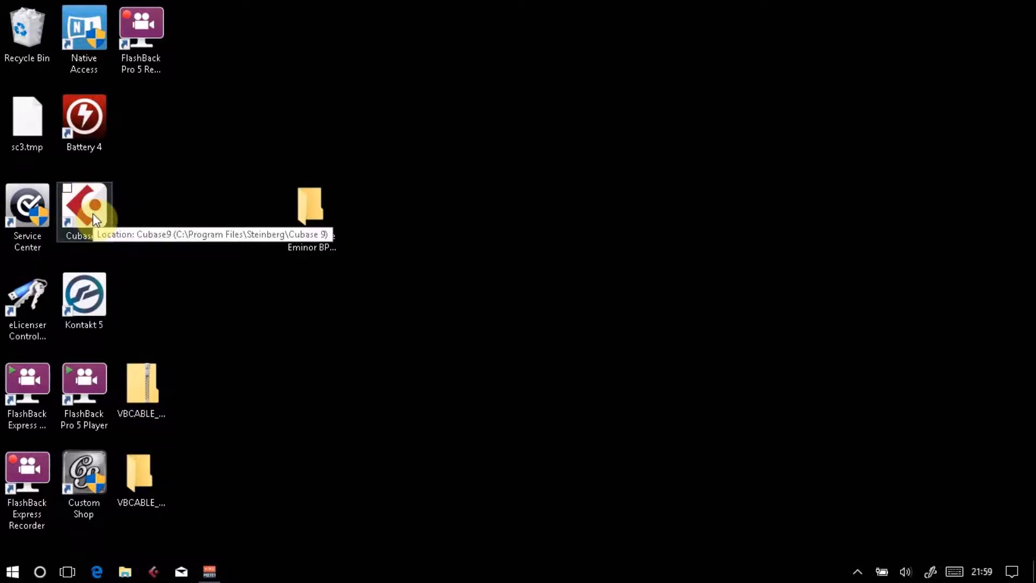
click(93, 213)
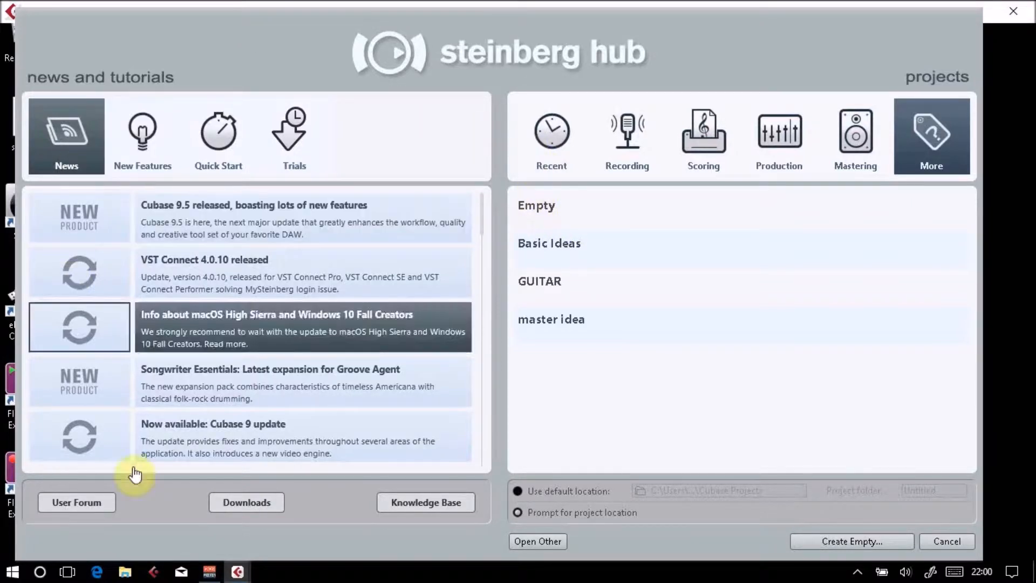
scroll(105, 224, down, 10)
scroll(131, 268, down, 10)
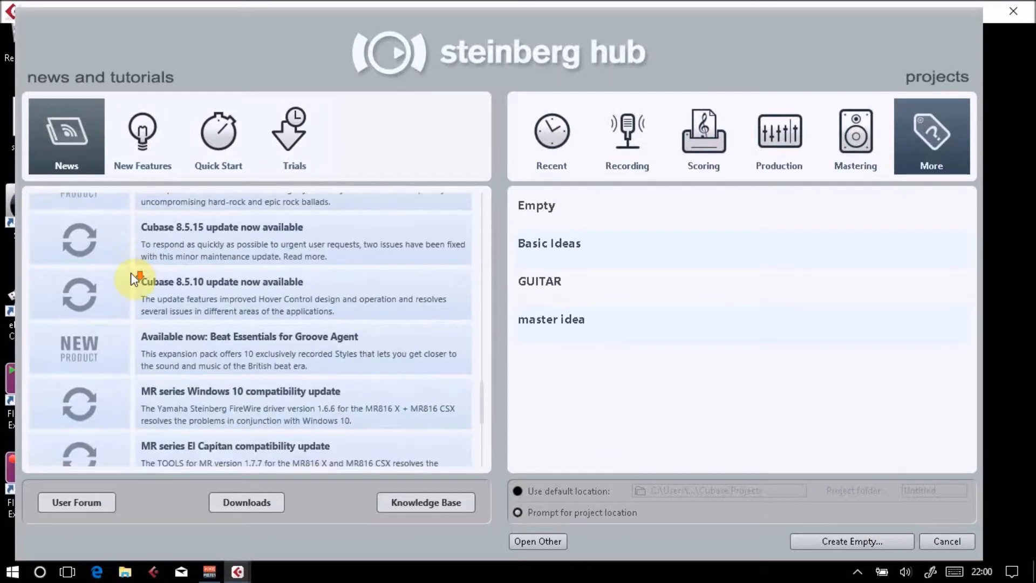
scroll(130, 283, up, 20)
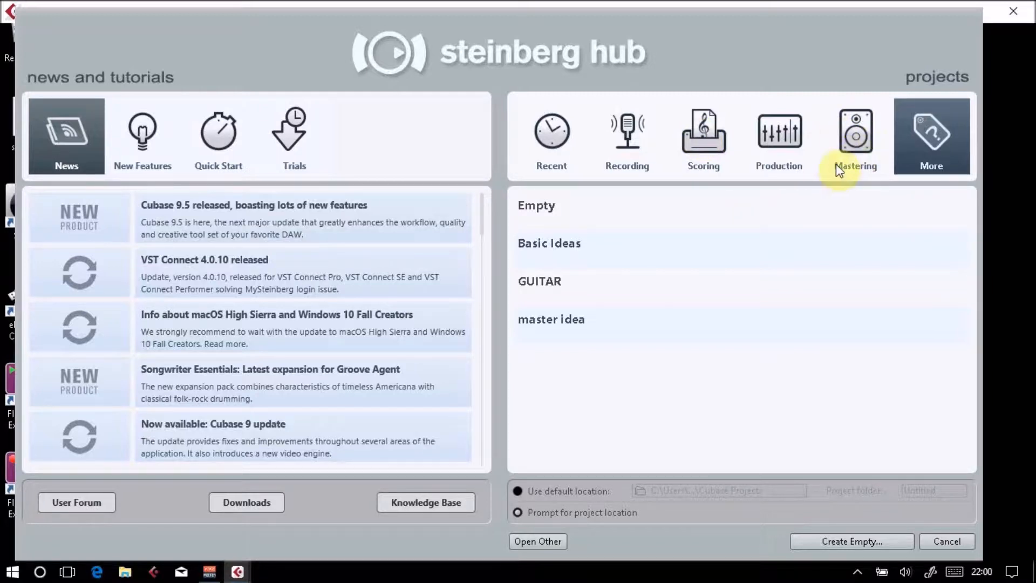
Create an Empty project and pick the COMPOSITION WORK folder on DATA (D:) as its location.
click(555, 217)
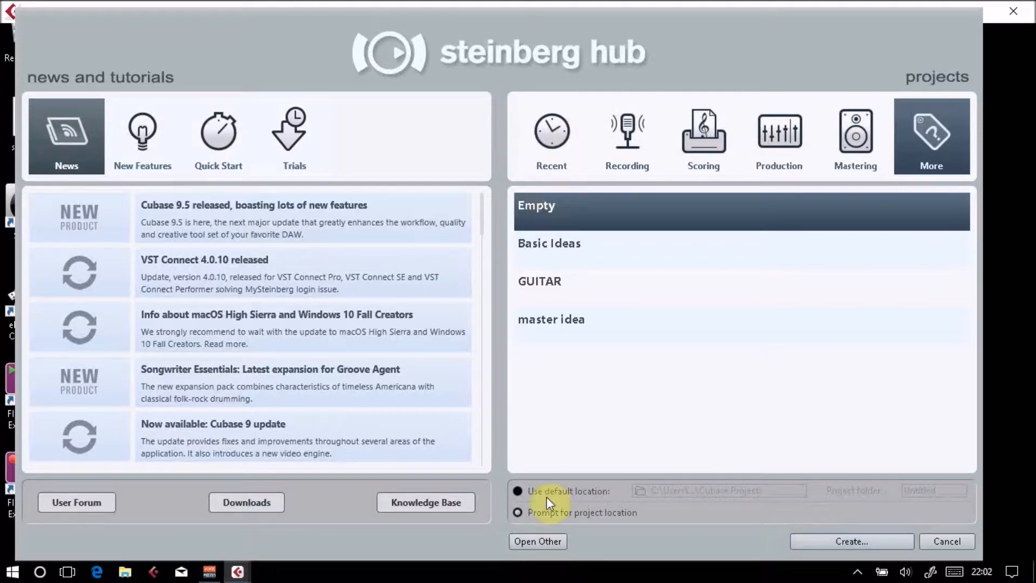
click(833, 542)
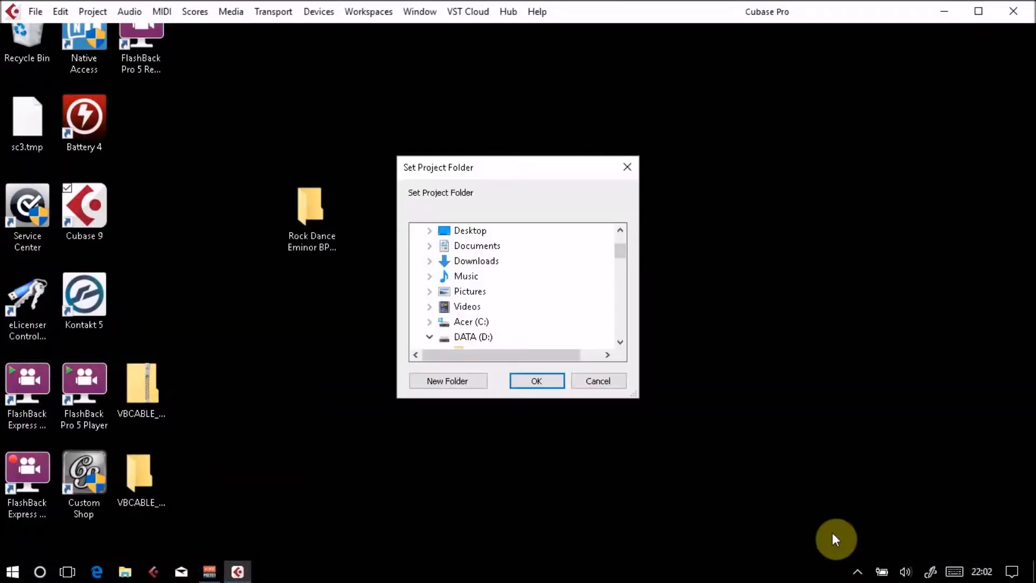
mouse_move(620, 269)
mouse_down()
mouse_move(620, 254)
mouse_move(620, 266)
mouse_up()
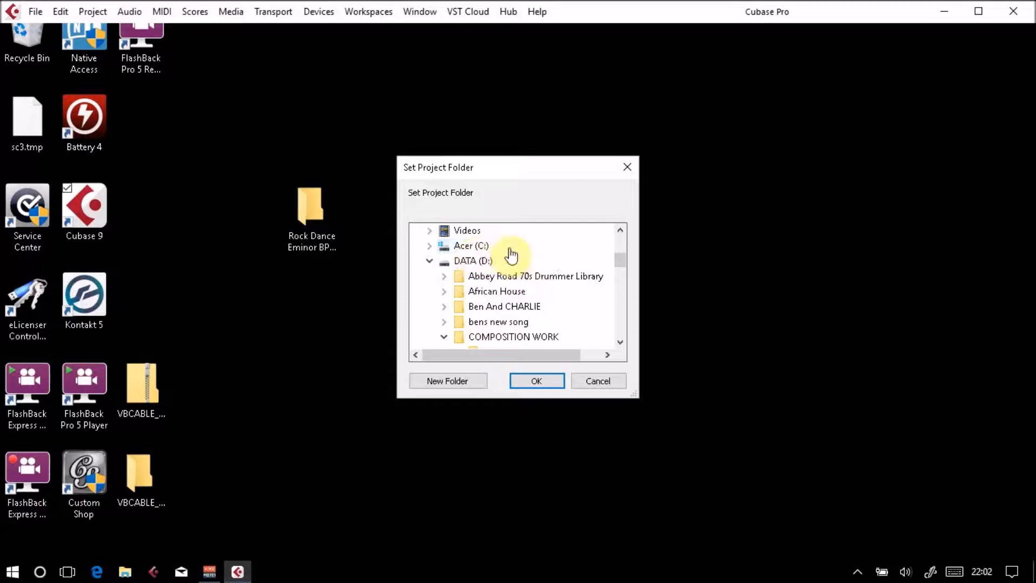
drag(619, 260, 619, 267)
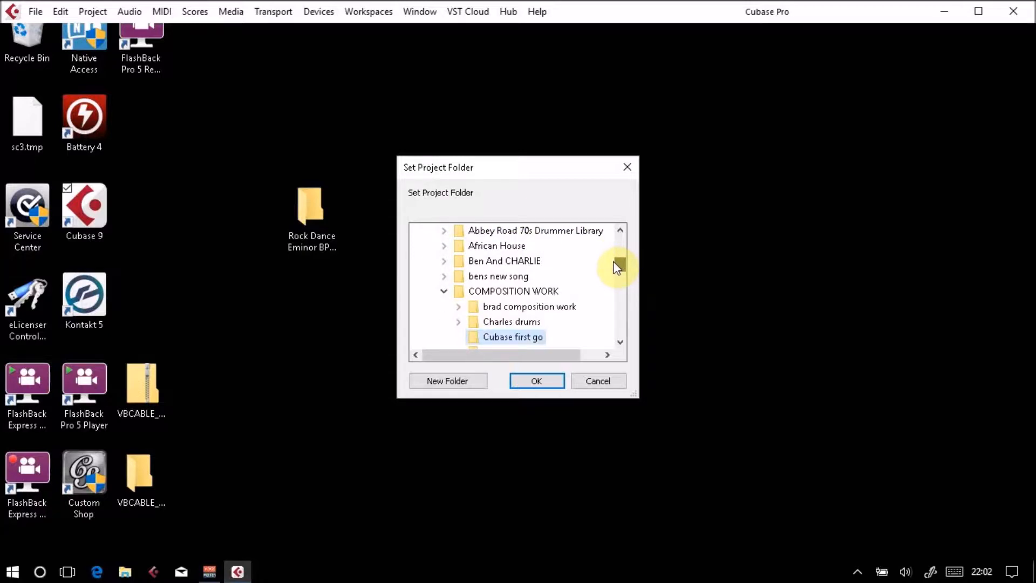
click(541, 292)
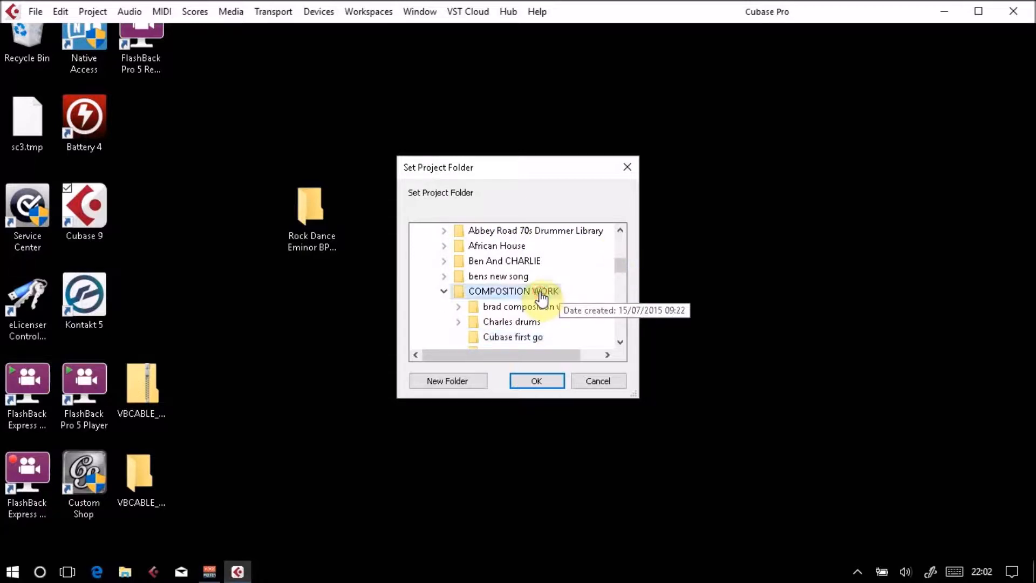
Create a new folder named Cubase try 1 inside COMPOSITION WORK and confirm it as the project folder.
click(474, 384)
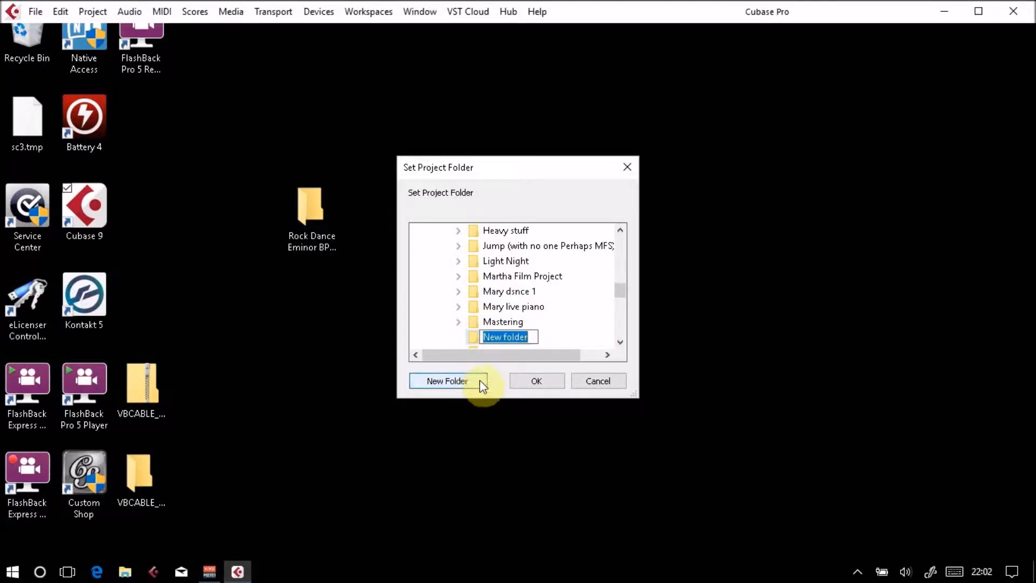
key(BackSpace)
text(Cub)
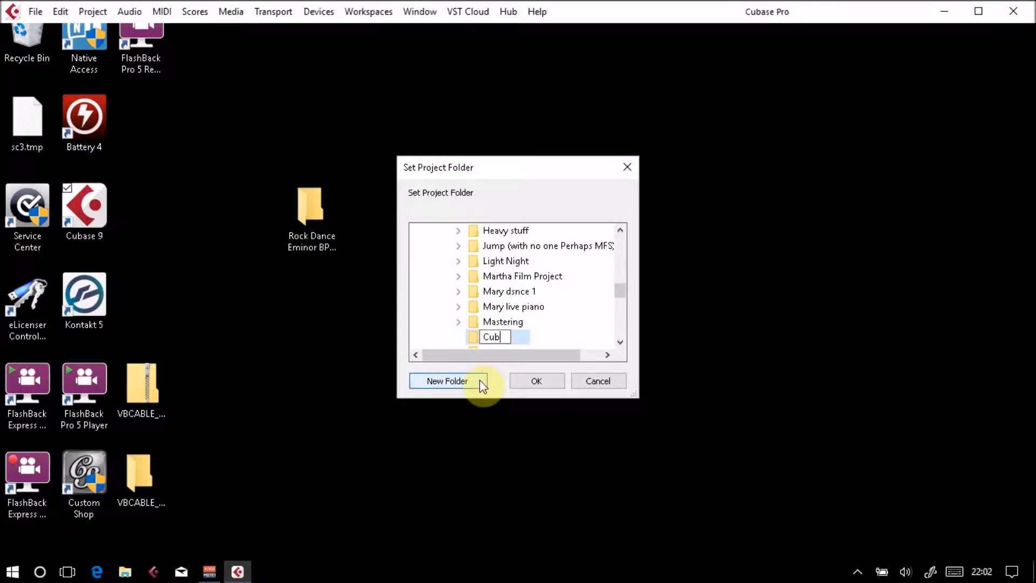
text(ase try 1)
key(Return)
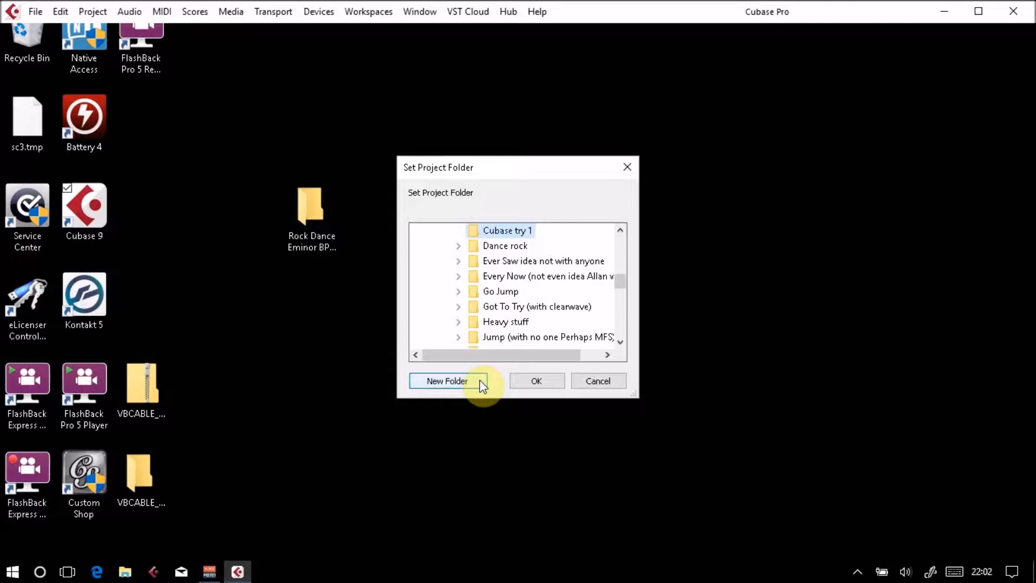
click(534, 383)
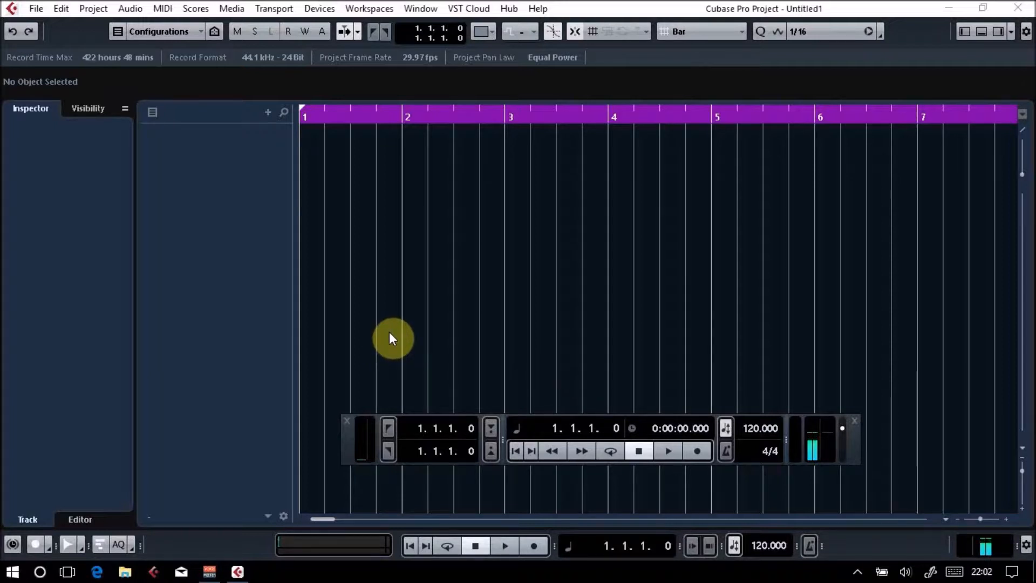
Save the project as Try 1 in the Cubase try 1 folder.
click(37, 8)
click(80, 115)
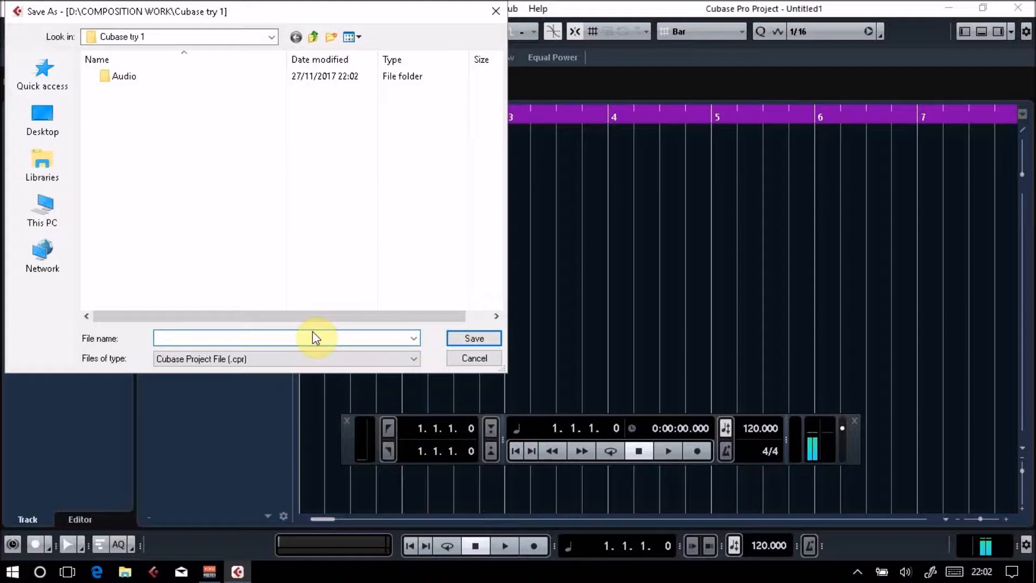
text(Try 1)
key(Return)
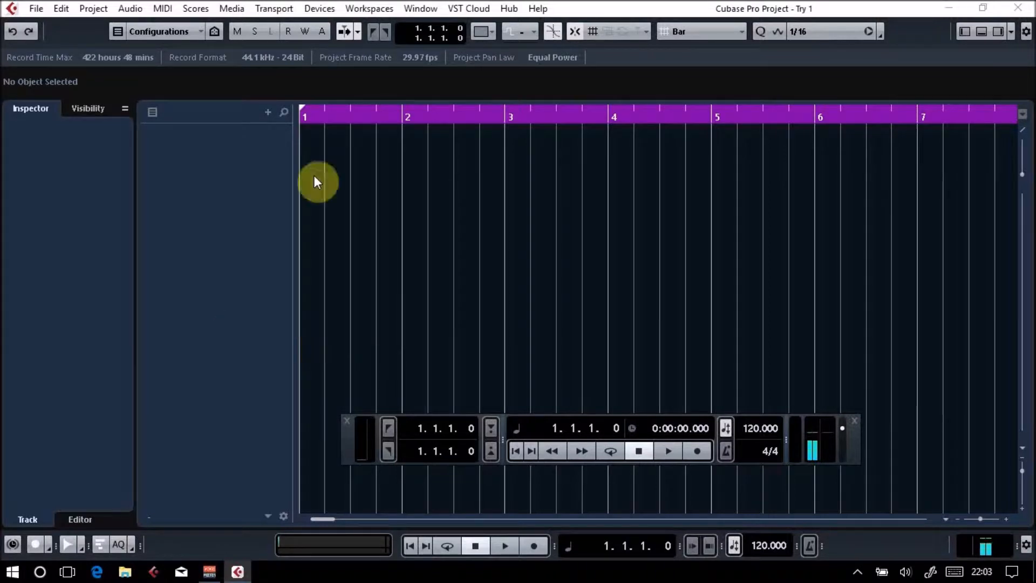
click(36, 8)
click(61, 111)
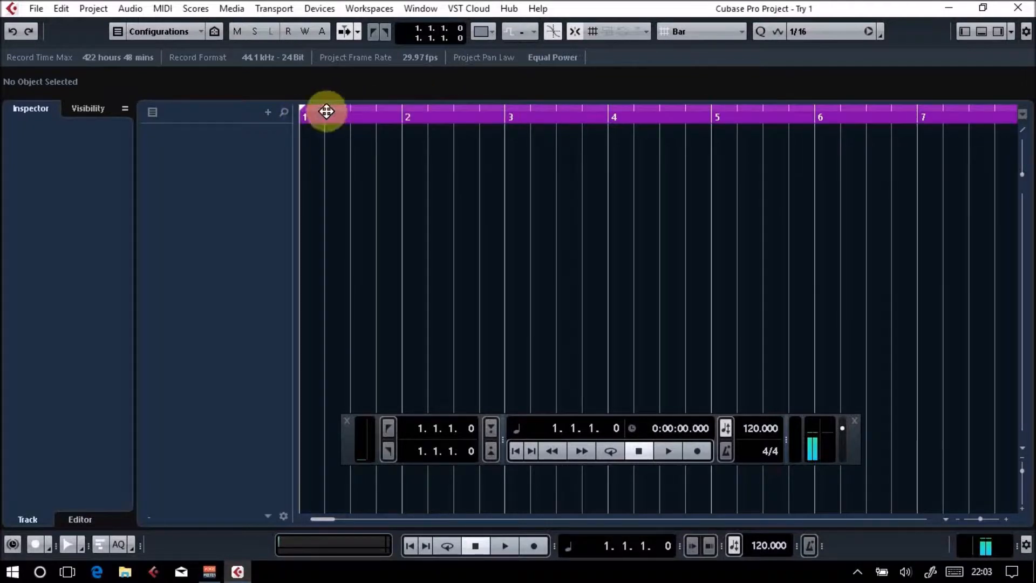
Place the project cursor at bar 1 and try zooming the timeline horizontally in and out around it.
mouse_move(307, 99)
mouse_down()
mouse_move(705, 111)
mouse_move(302, 108)
mouse_up()
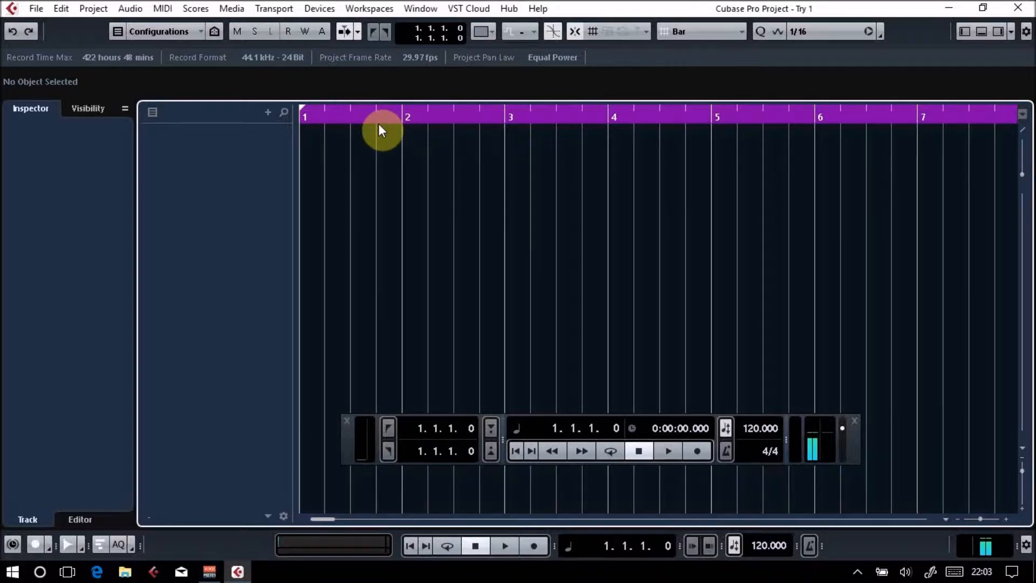
key(h)
key(h)
key(h)
key(h)
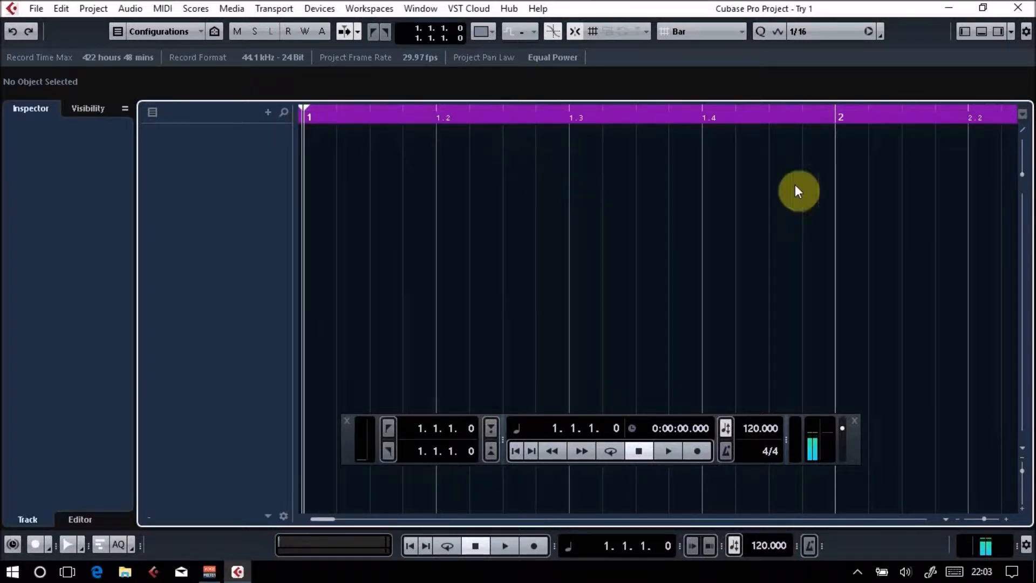
key(g)
key(g)
key(g)
key(g)
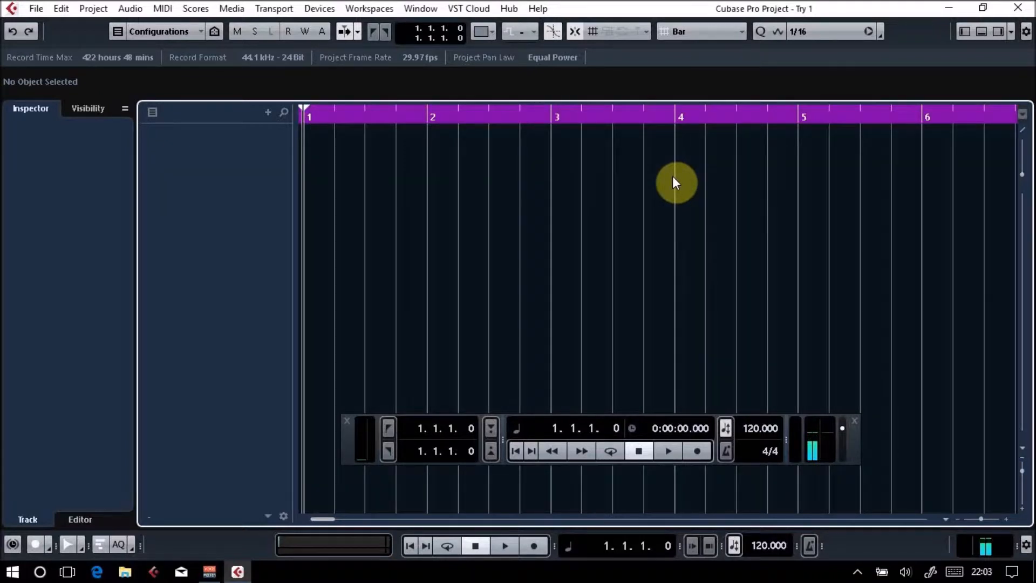
key(h)
key(h)
key(h)
key(h)
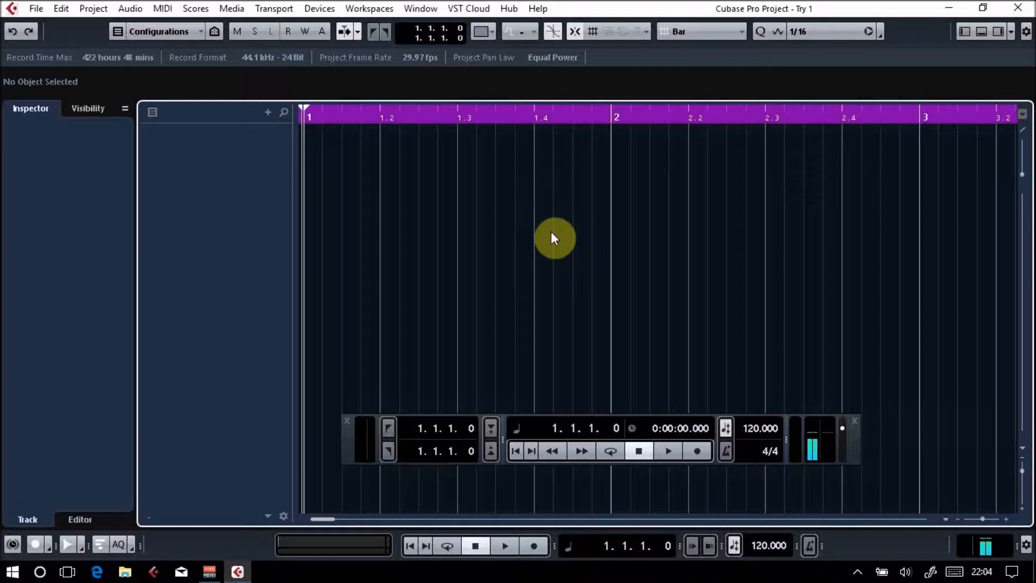
key(g)
key(g)
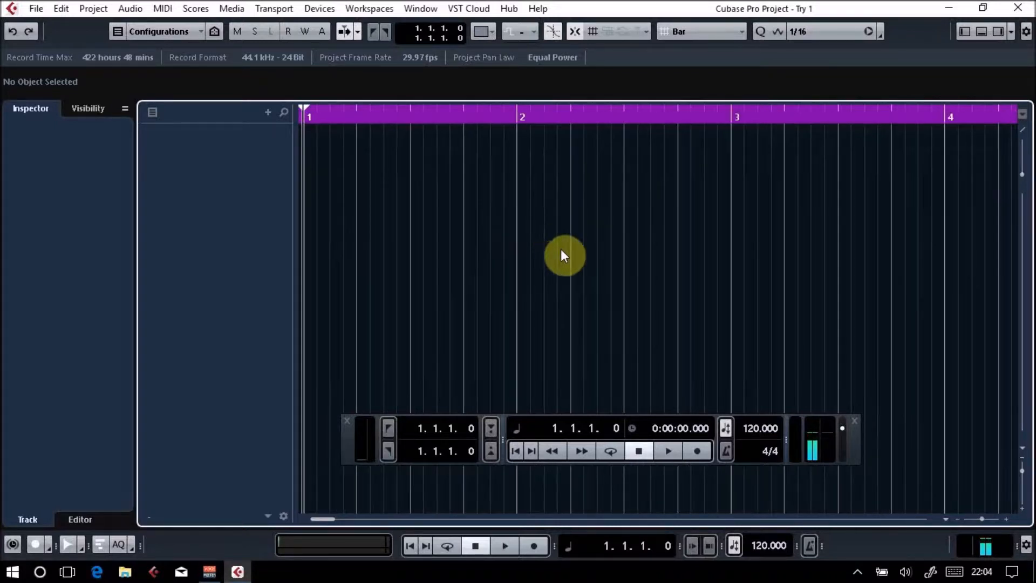
Zoom the timeline far out horizontally to view roughly bars 1 to 289.
key(g)
key(g)
key(g)
key(g)
key(g)
key(g)
key(g)
key(g)
key(g)
key(g)
key(g)
key(g)
key(g)
key(g)
key(g)
key(g)
key(g)
key(g)
key(g)
key(g)
key(g)
key(g)
key(g)
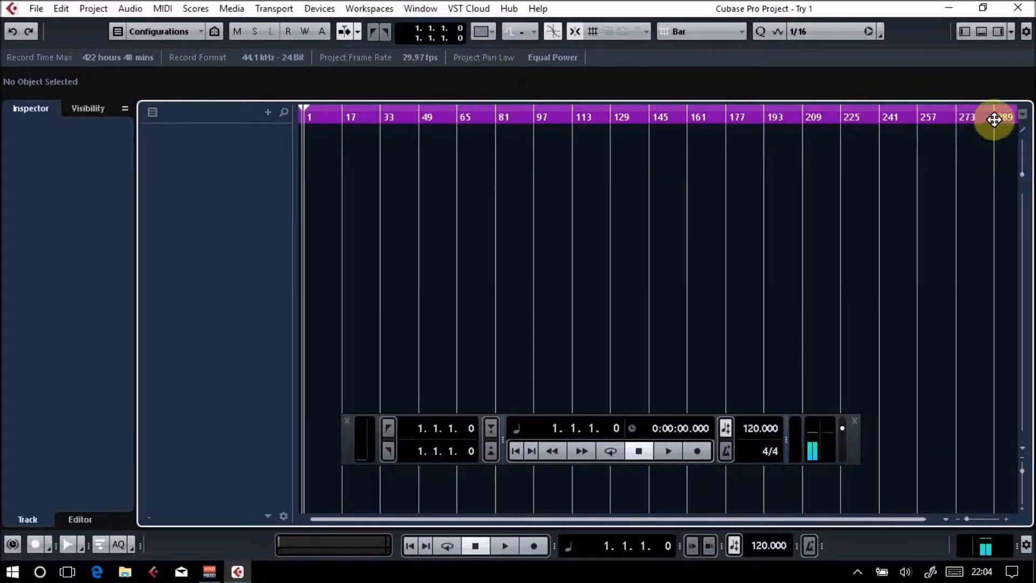
Zoom the timeline back in horizontally to view about the first seven bars.
key(h)
key(h)
key(h)
key(h)
key(h)
key(h)
key(h)
key(h)
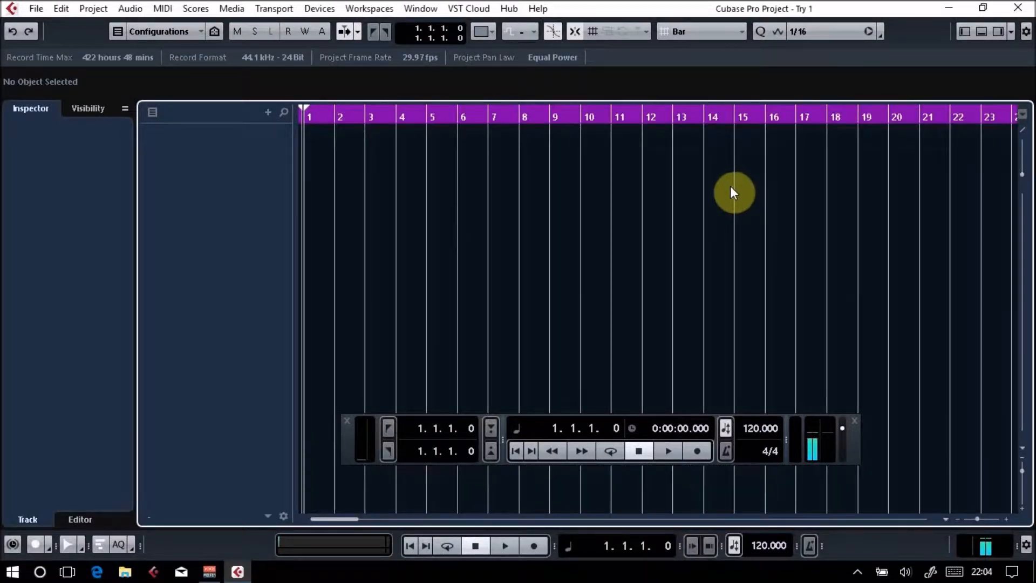
key(h)
key(h)
key(h)
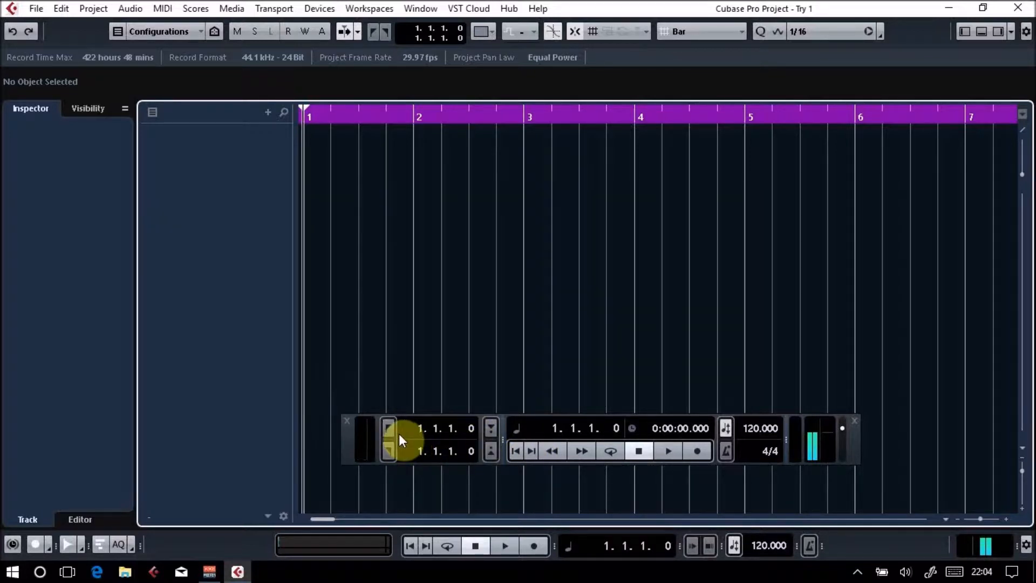
Deactivate the tempo track in the Transport panel so the project uses a fixed tempo.
click(726, 427)
click(756, 429)
click(727, 426)
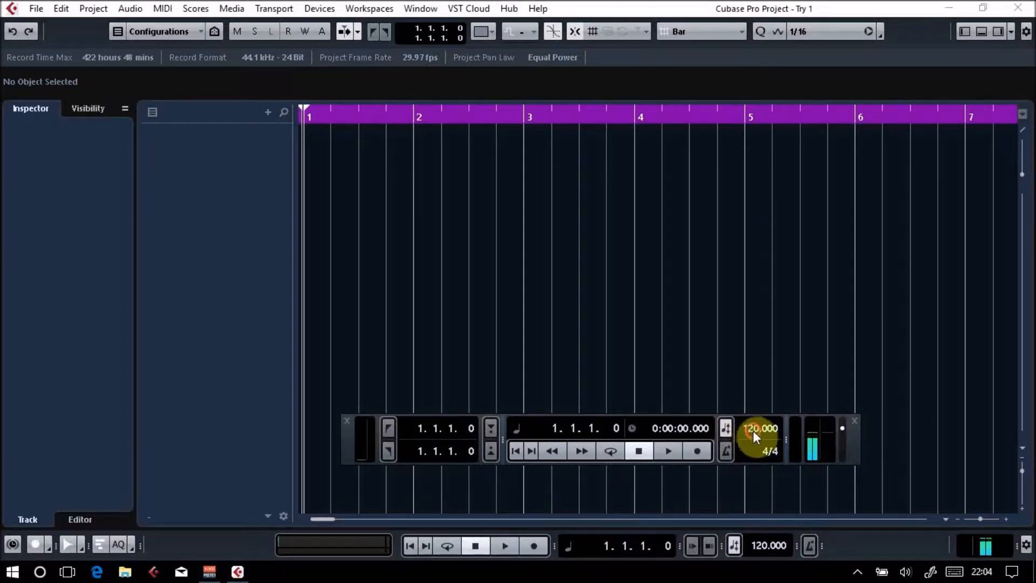
click(724, 429)
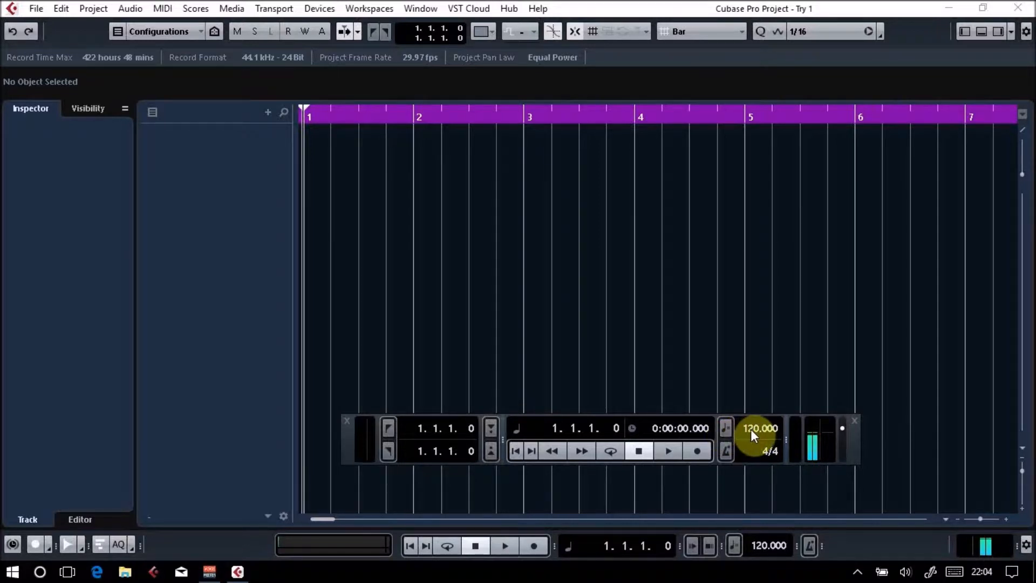
click(725, 429)
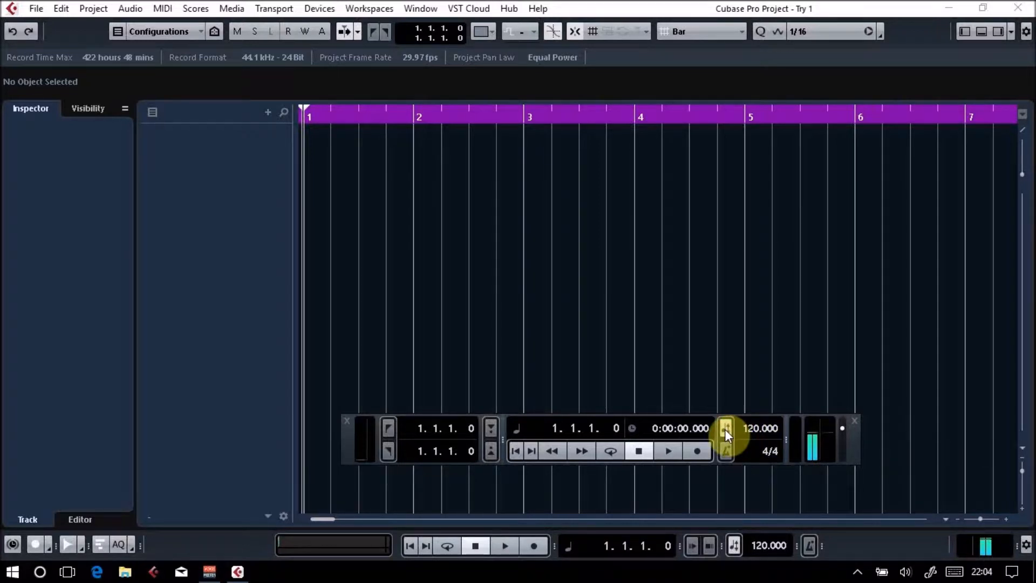
click(724, 429)
Enter 120 as the fixed tempo and turn on the metronome click.
double_click(748, 427)
click(750, 429)
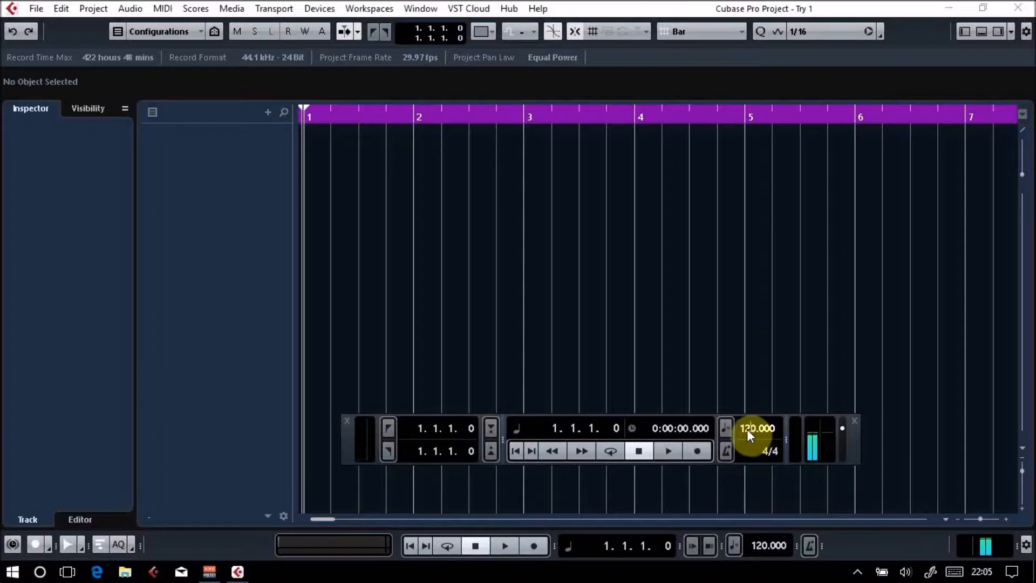
double_click(750, 429)
key(BackSpace)
text(0)
key(BackSpace)
text(2)
click(727, 450)
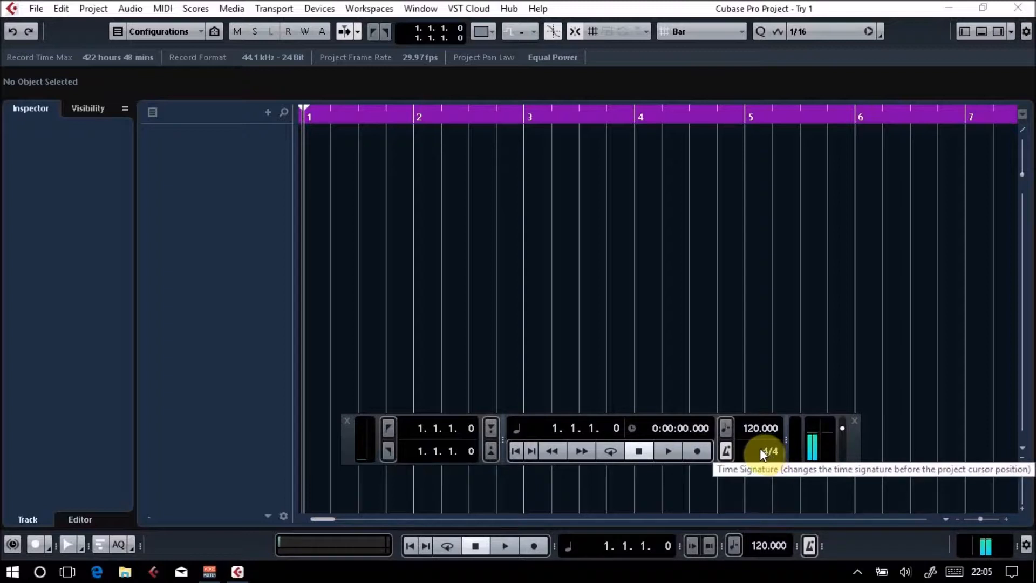
Toggle the floating Transport panel's visibility and leave it hidden.
key(F2)
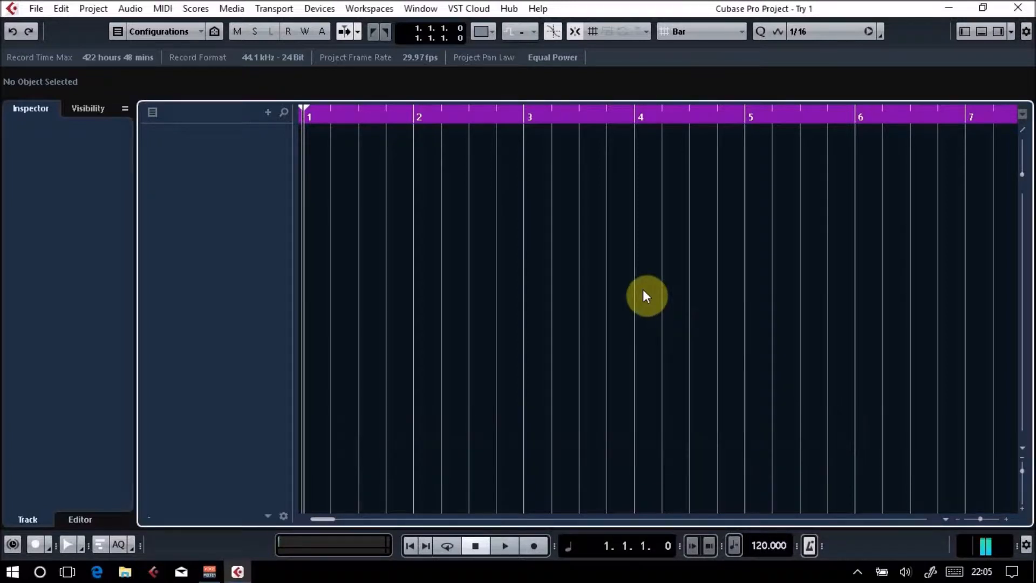
key(F2)
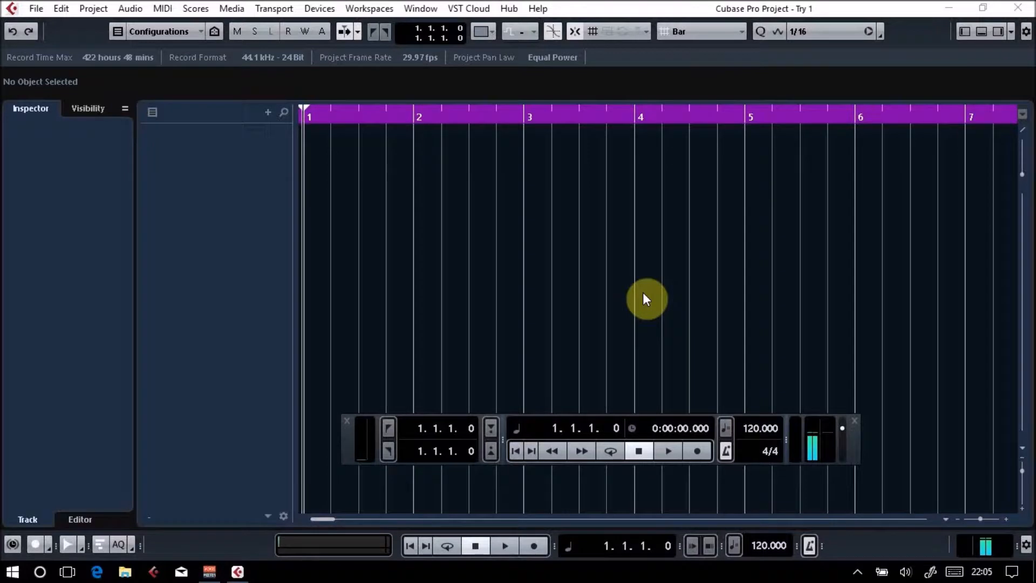
key(F2)
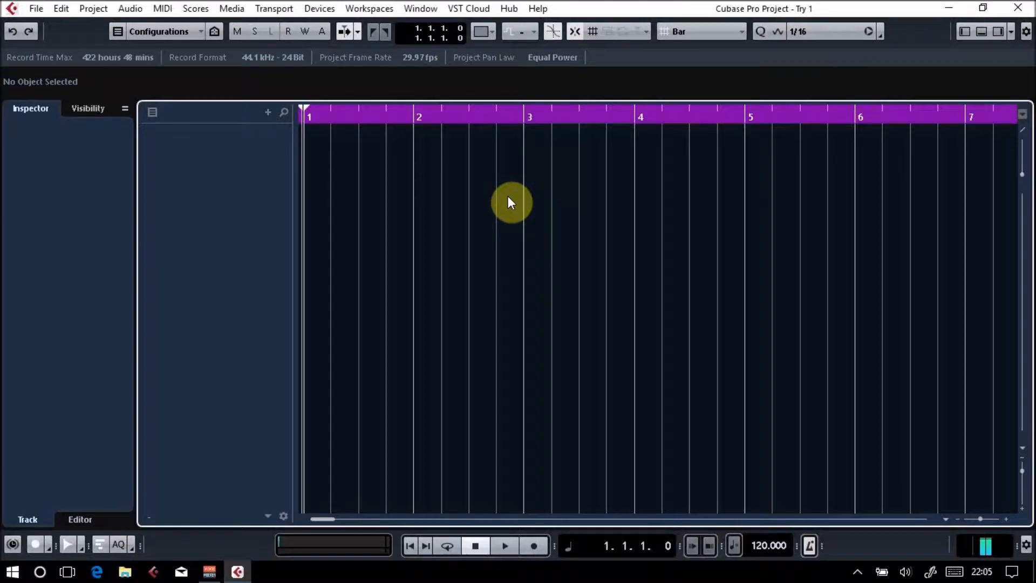
Open the MixConsole to look at the Stereo In and Stereo Out channels, and close it again.
key(F3)
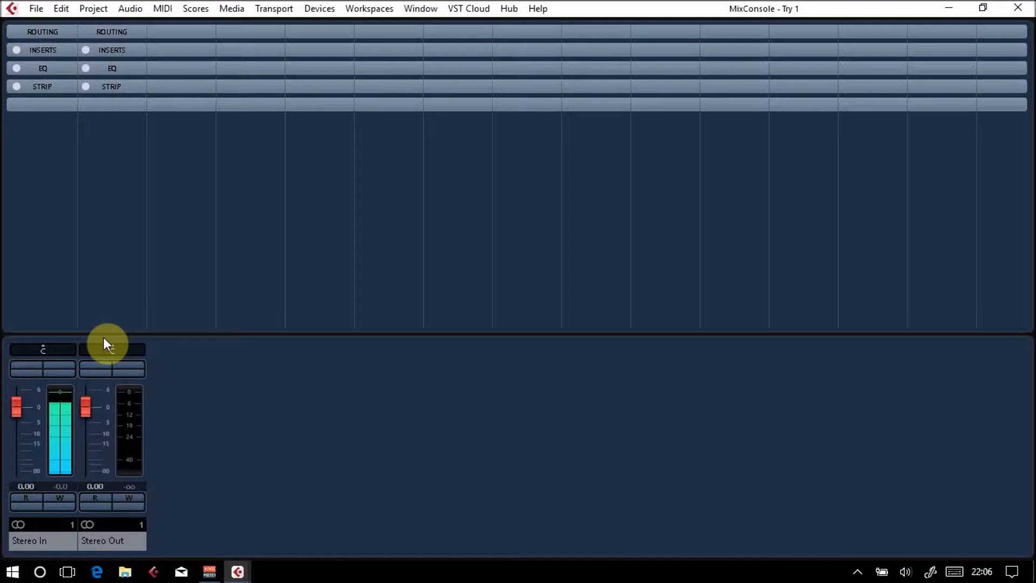
key(F3)
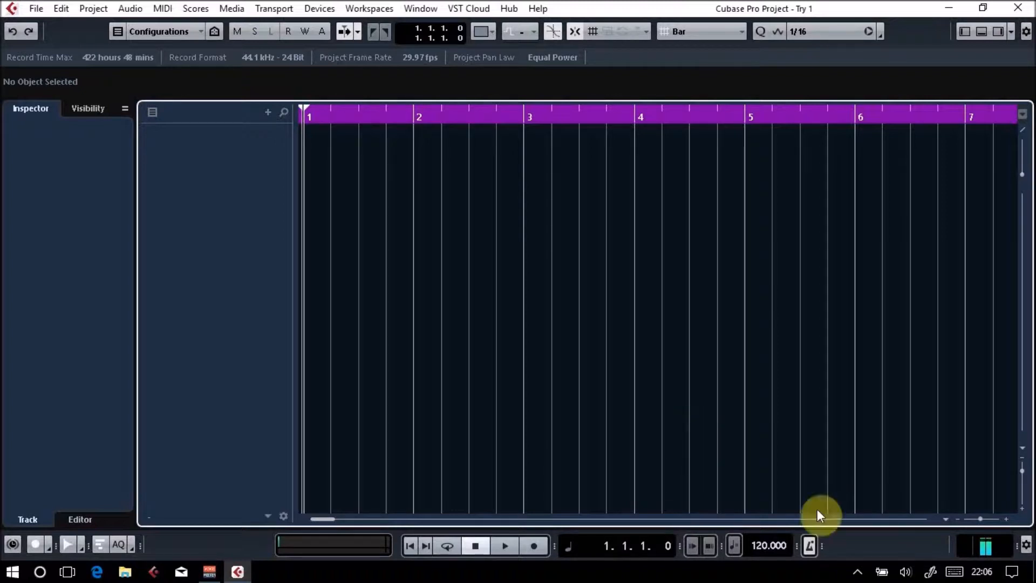
Open MediaBay and include Audio Files alongside MIDI Loops in the media types shown in the results.
click(231, 8)
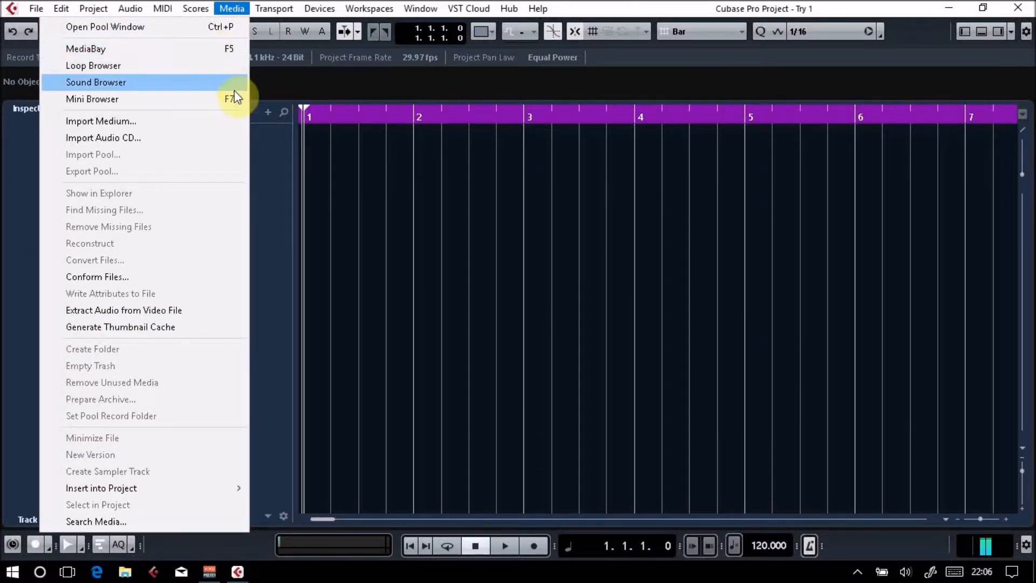
click(192, 48)
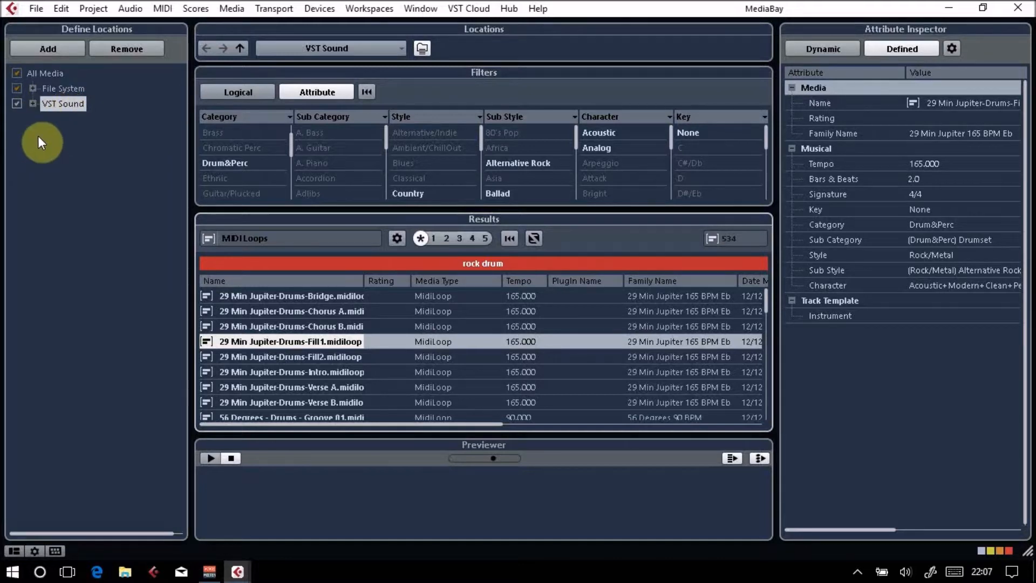
scroll(442, 335, up, 2)
scroll(399, 319, down, 5)
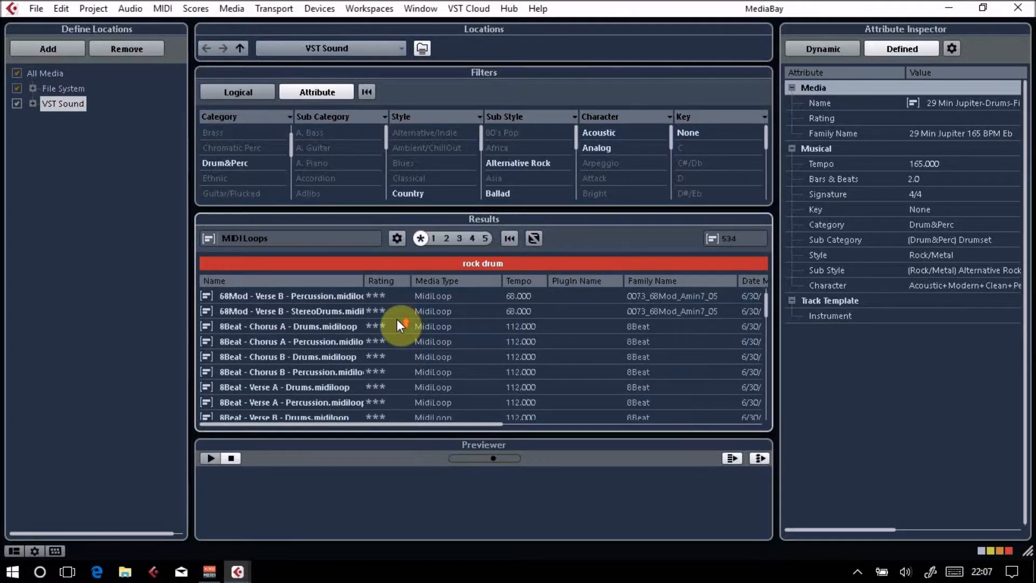
click(362, 240)
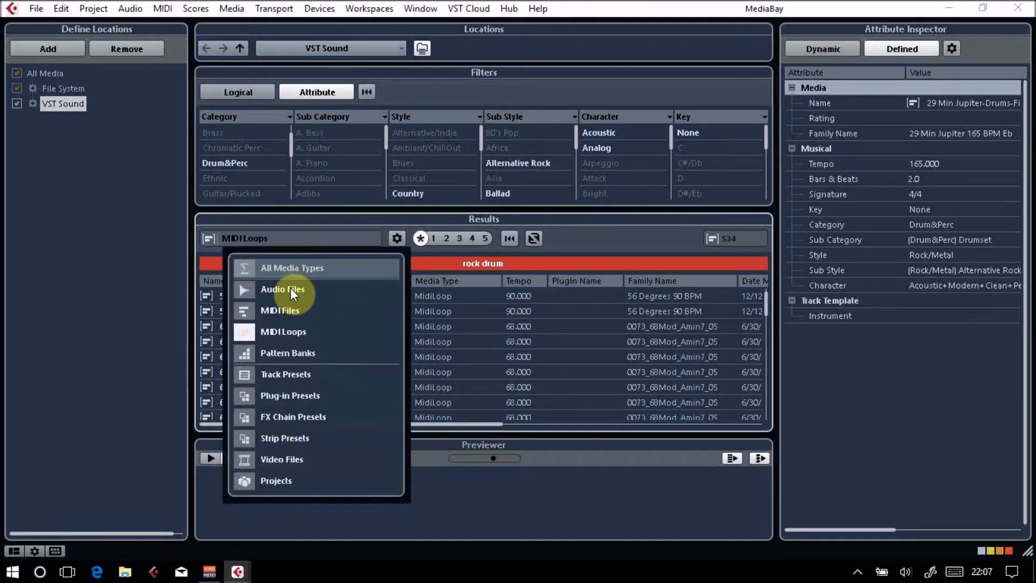
click(243, 289)
click(567, 246)
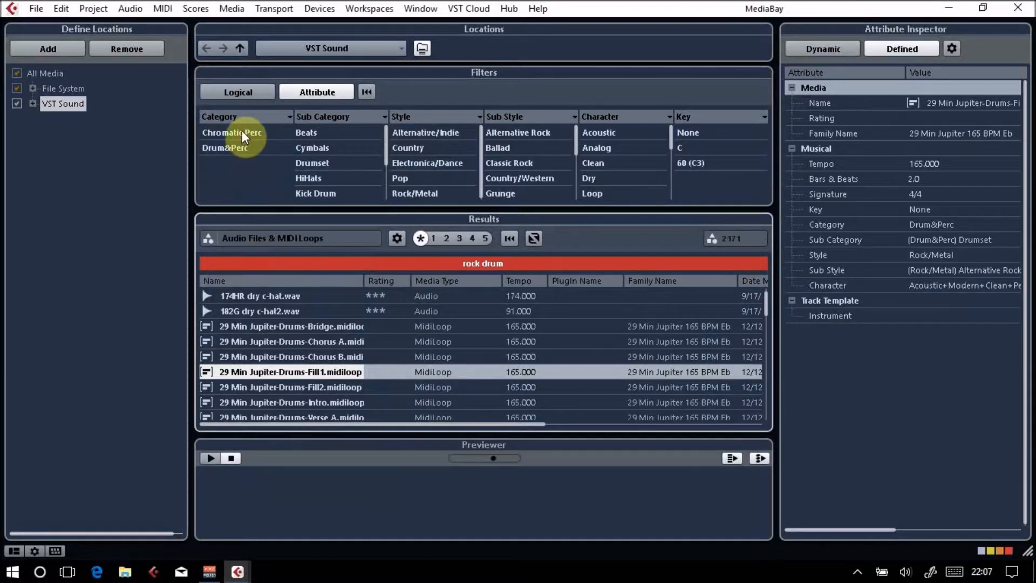
Clear the rock drum search text and try the Drum&Perc category filter before removing it again.
click(497, 262)
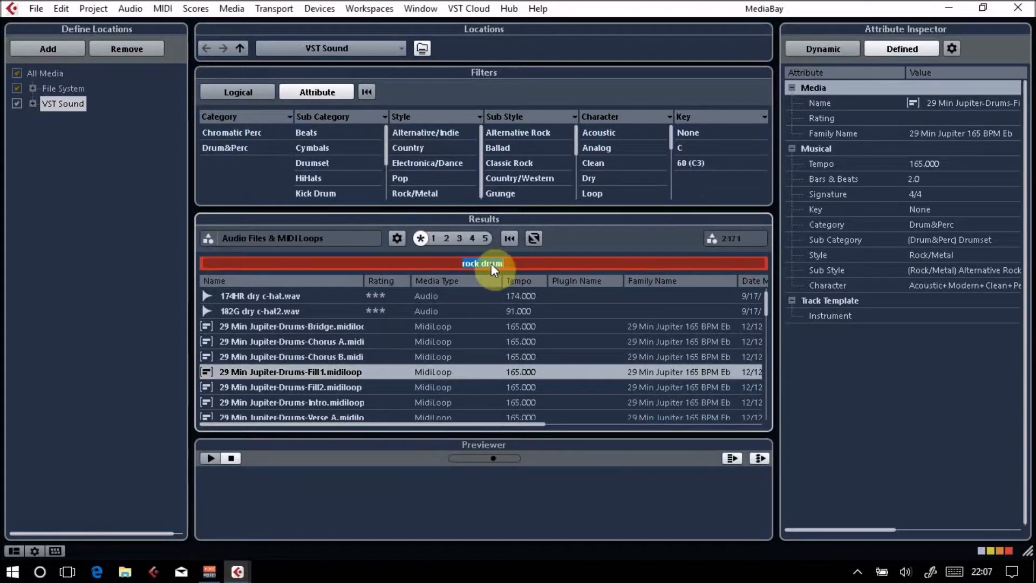
key(BackSpace)
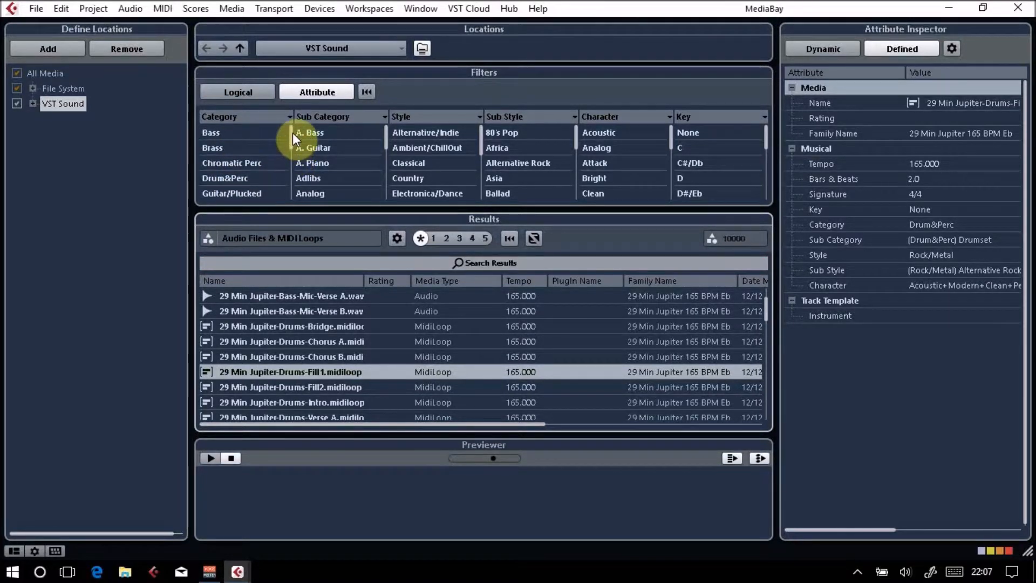
drag(290, 136, 293, 147)
click(254, 148)
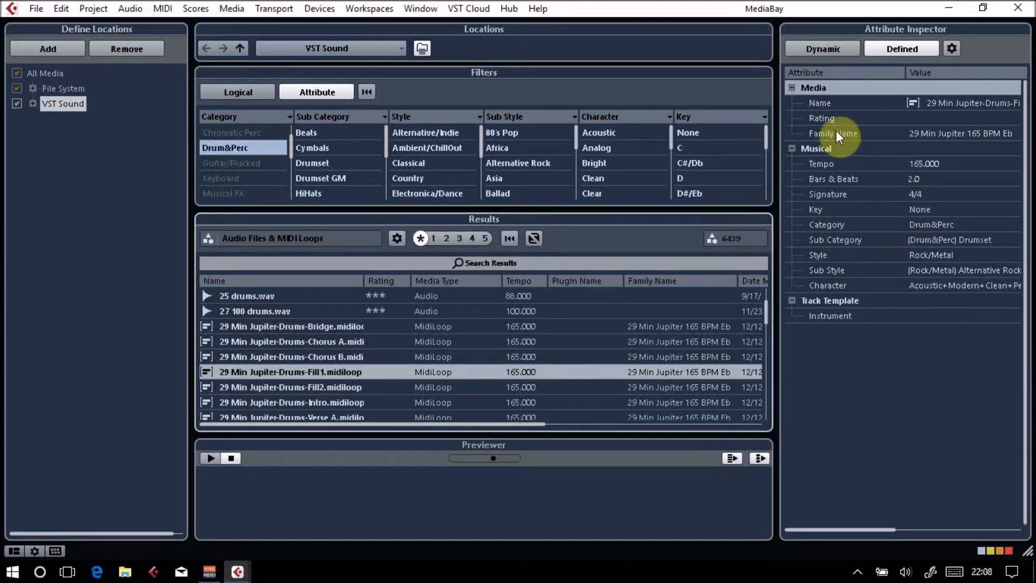
click(474, 264)
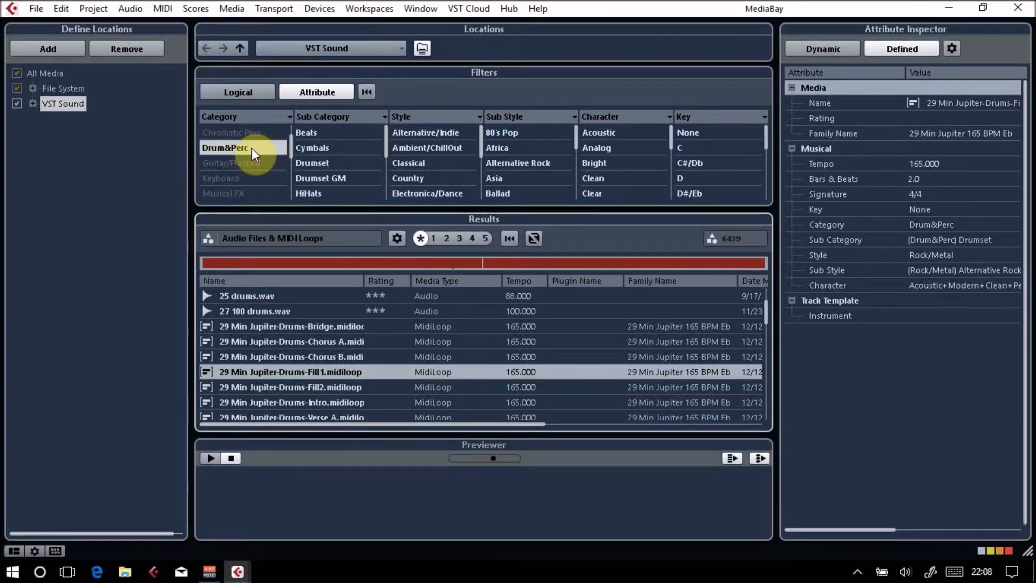
click(251, 148)
Search the MediaBay results for "drum".
click(468, 261)
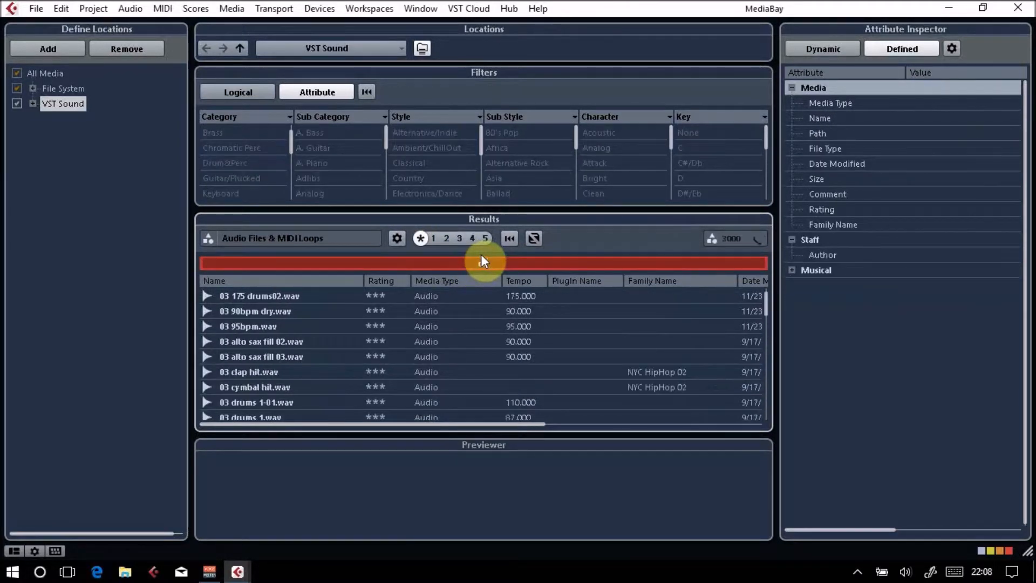
text(d)
text(rrum)
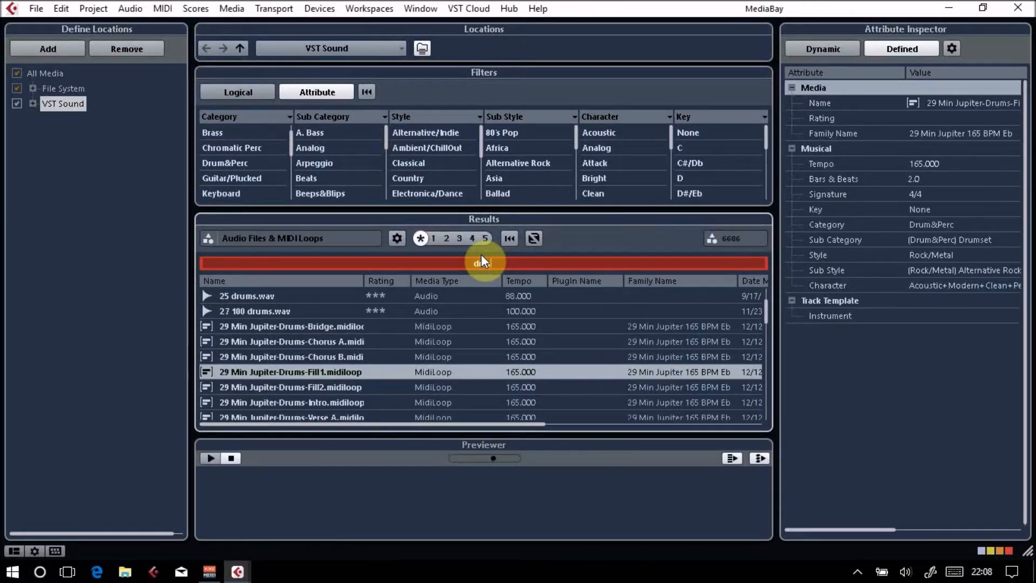
key(BackSpace)
key(BackSpace)
key(BackSpace)
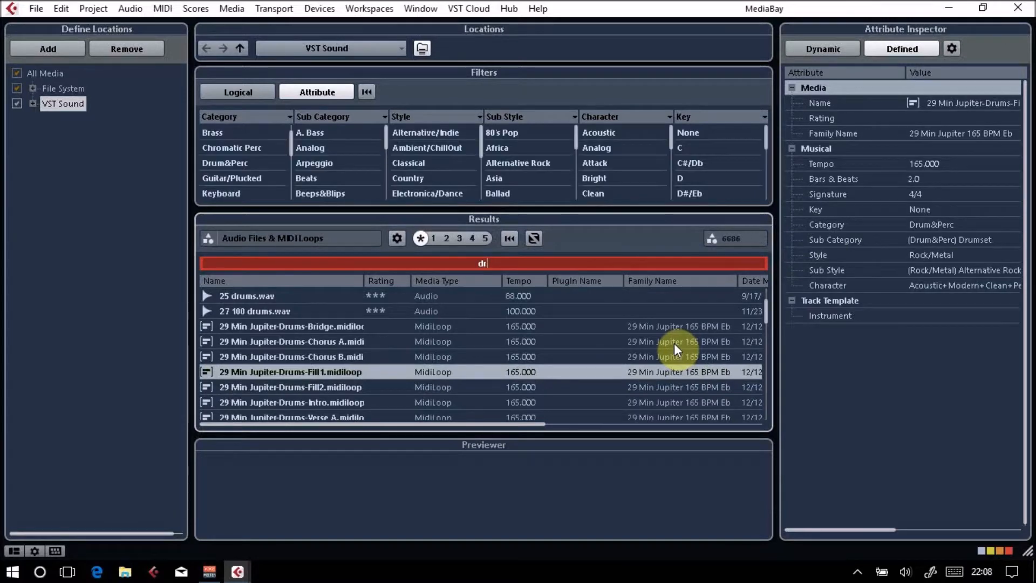
text(um)
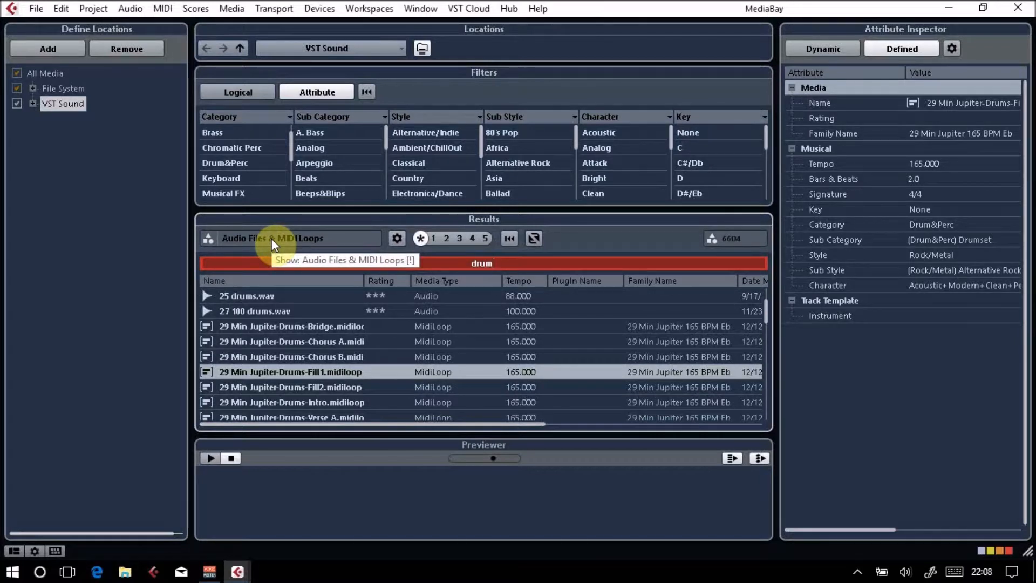
Temporarily exclude Audio Files to view only MIDI loops such as 29 Min Jupiter-Drums-Chorus A, and include them again.
click(271, 238)
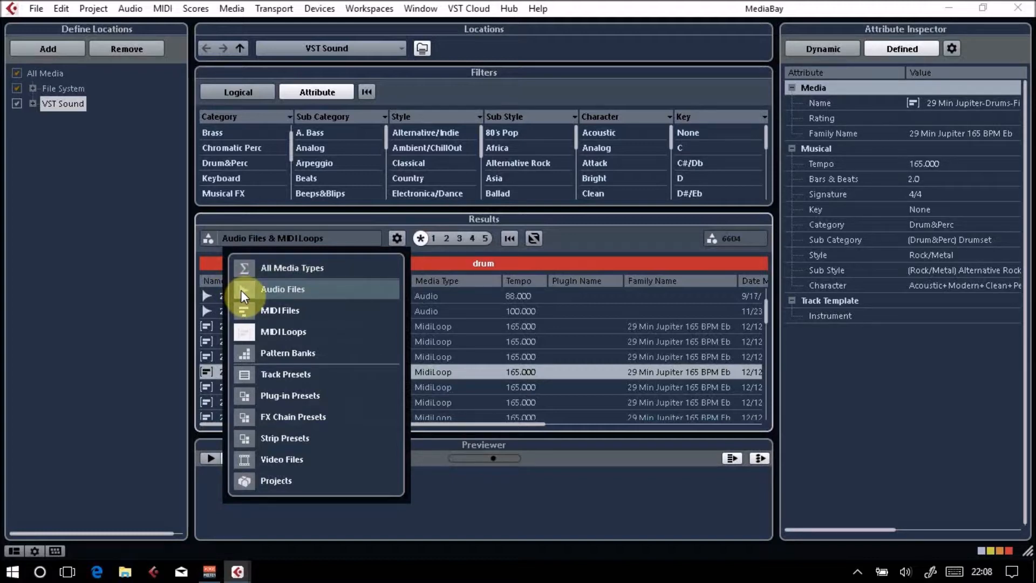
click(573, 232)
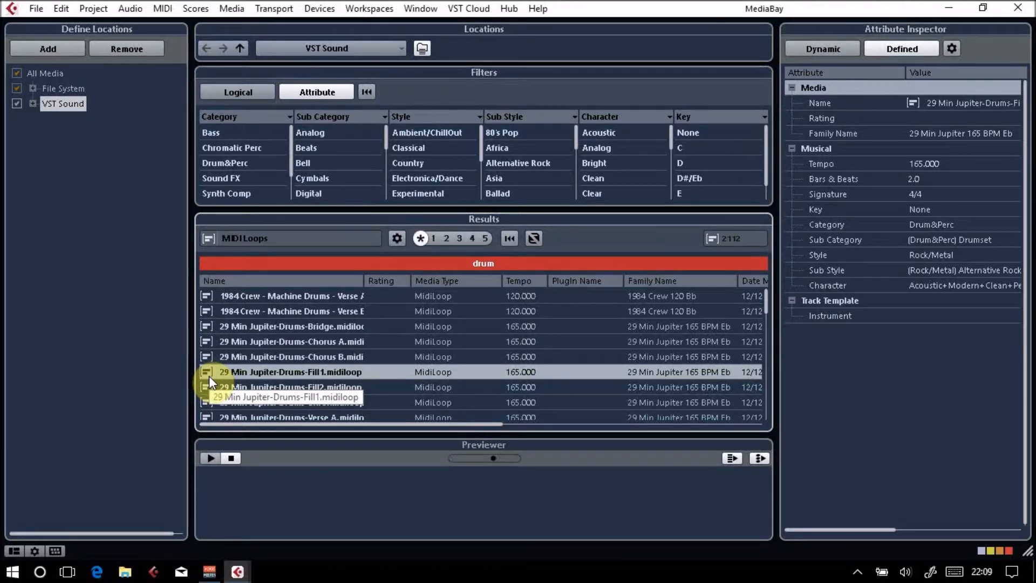
click(241, 344)
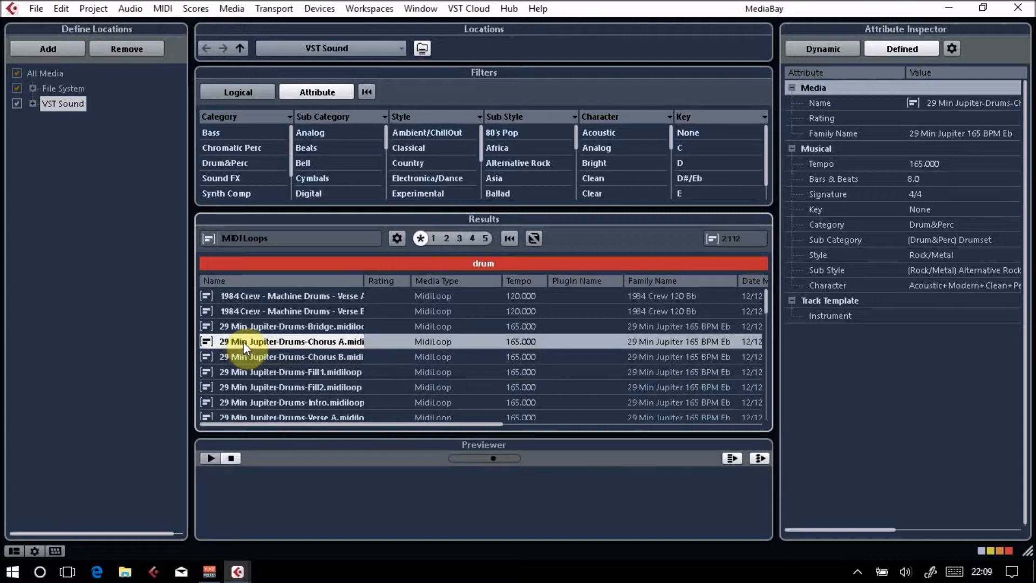
click(253, 237)
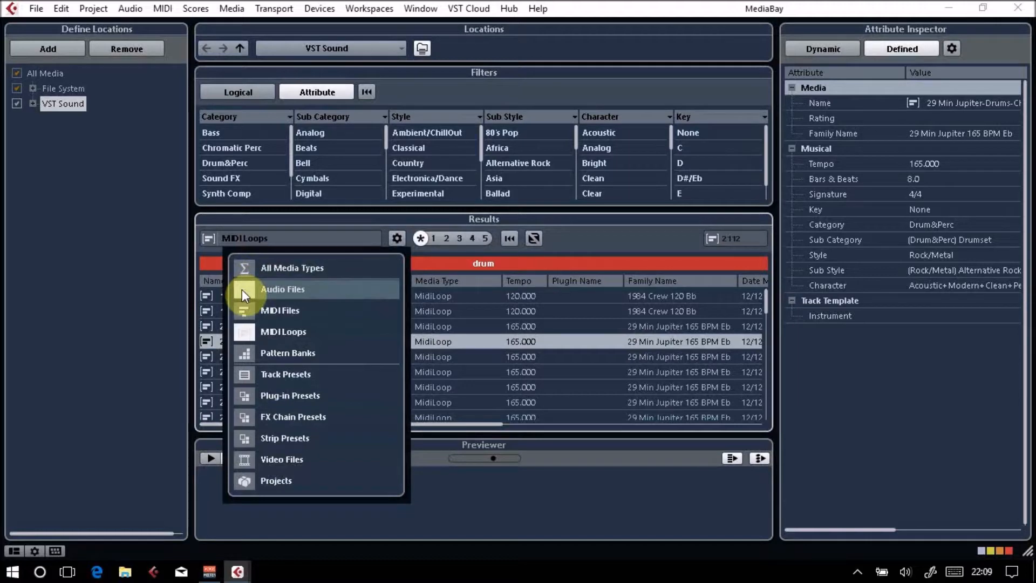
click(550, 245)
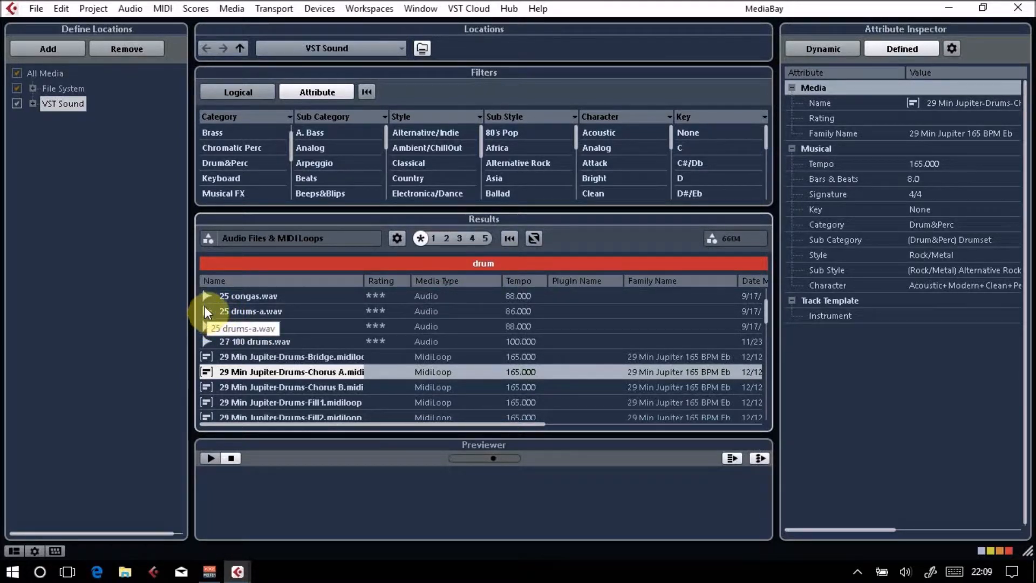
Preview the audio loop 25 drums-a.wav, insert it into the project at bar 1, and close MediaBay.
click(228, 309)
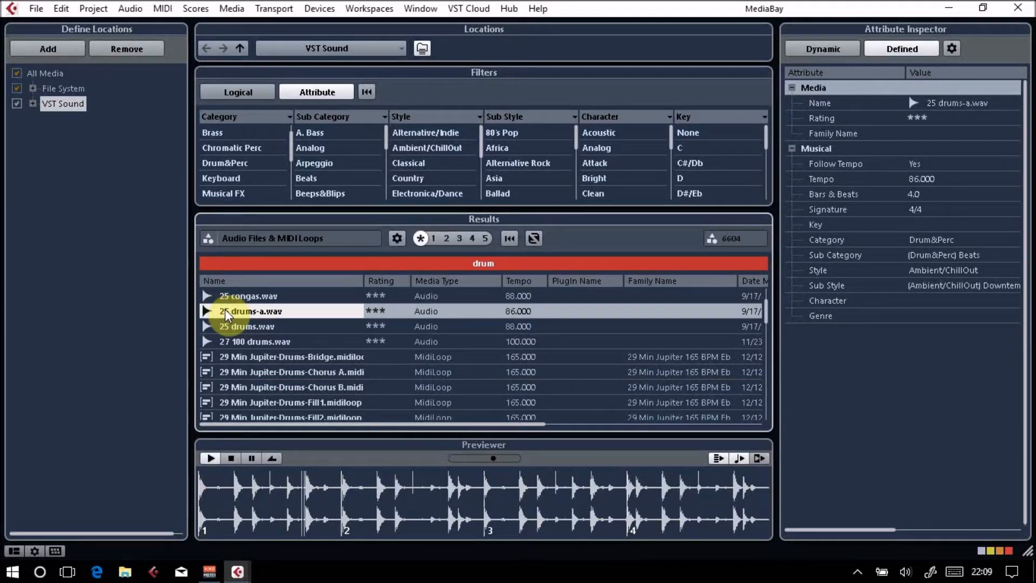
key(space)
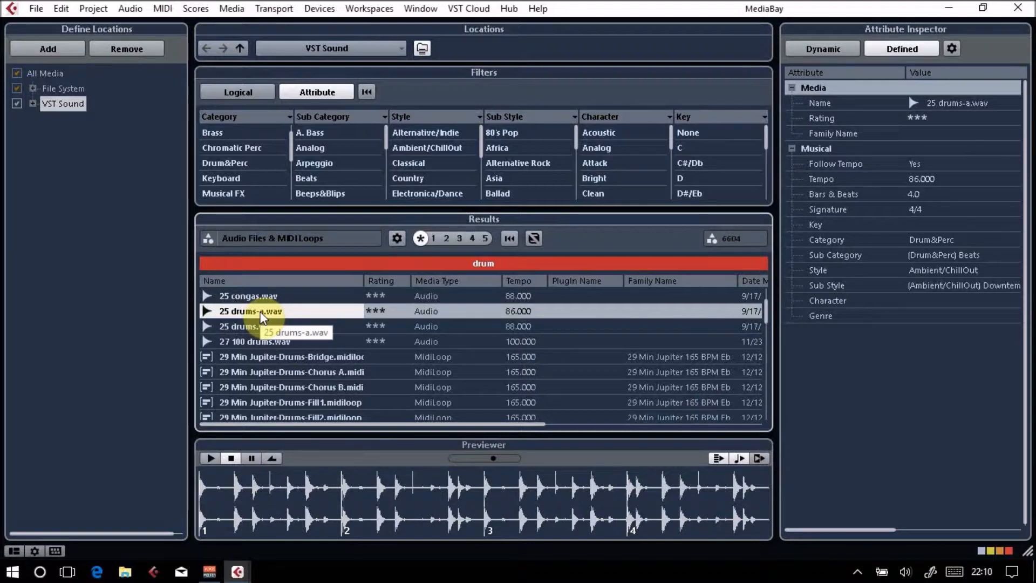
key(space)
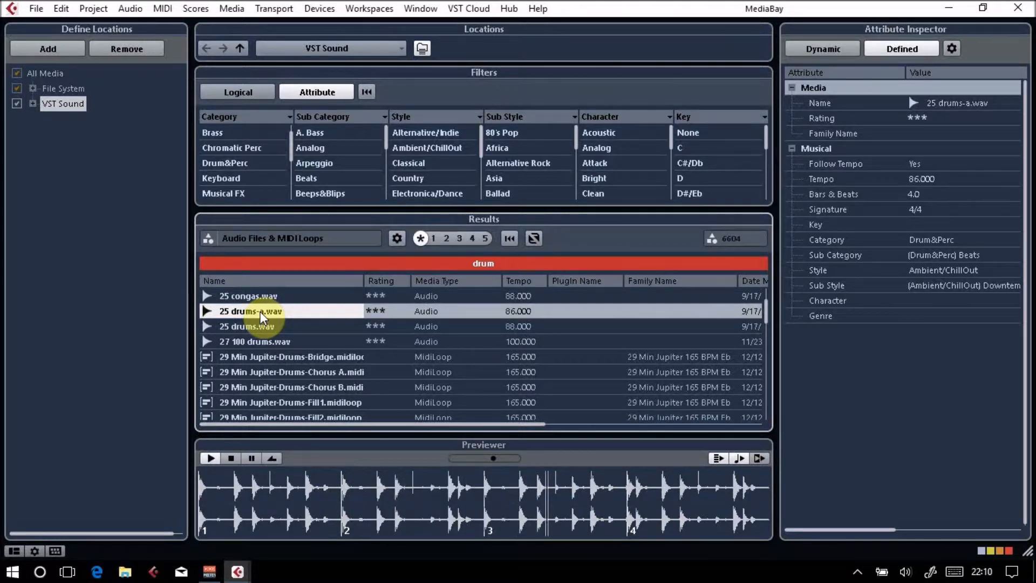
key(space)
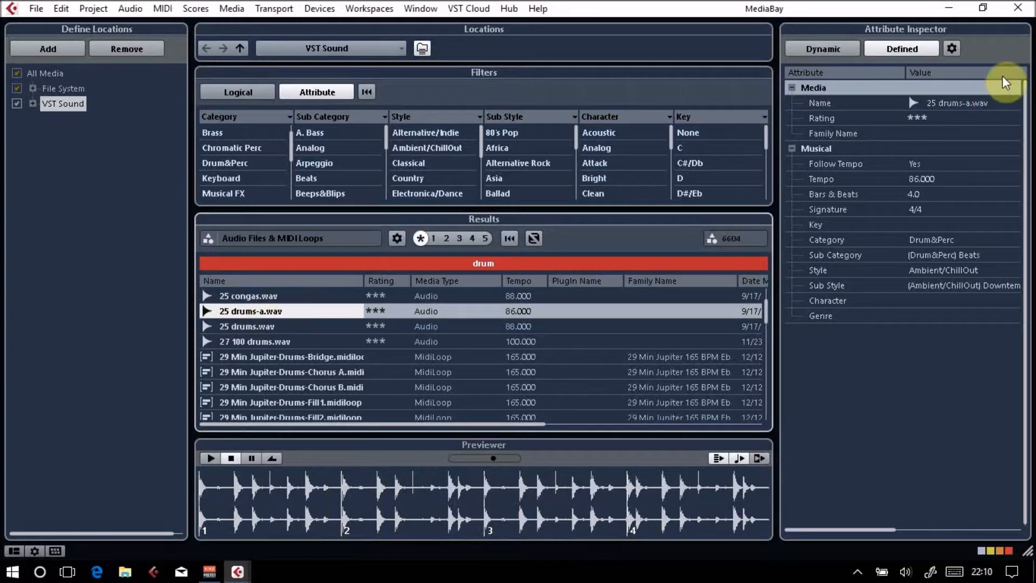
click(1018, 8)
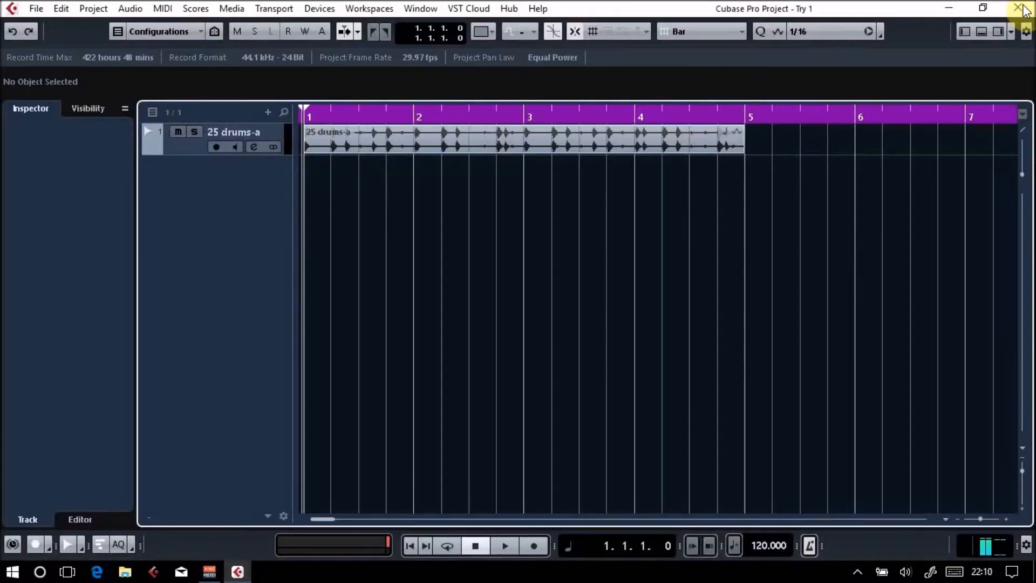
Select the 25 drums-a event, set the locators to its start and end, and activate cycle.
click(616, 148)
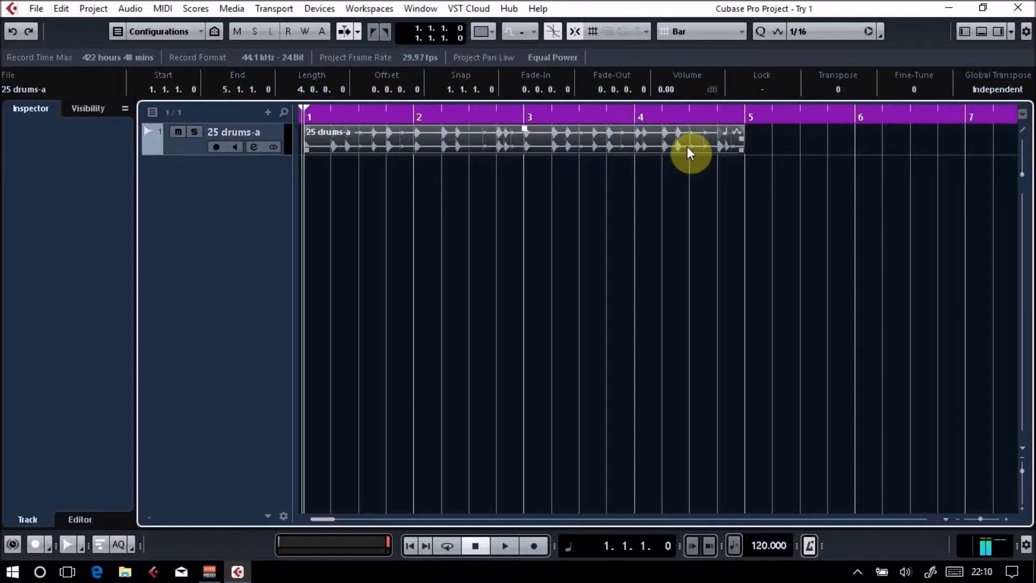
click(665, 194)
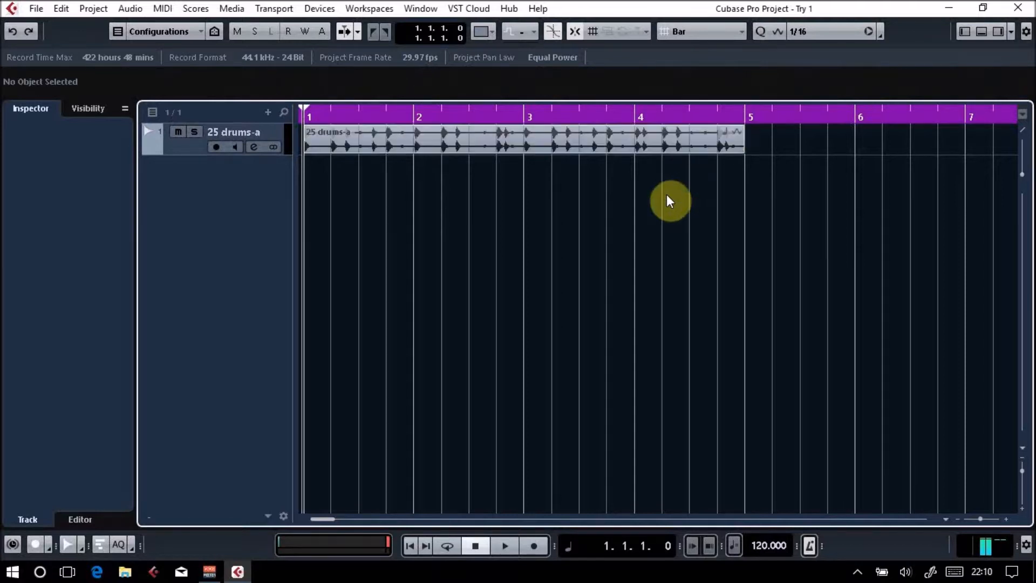
click(651, 146)
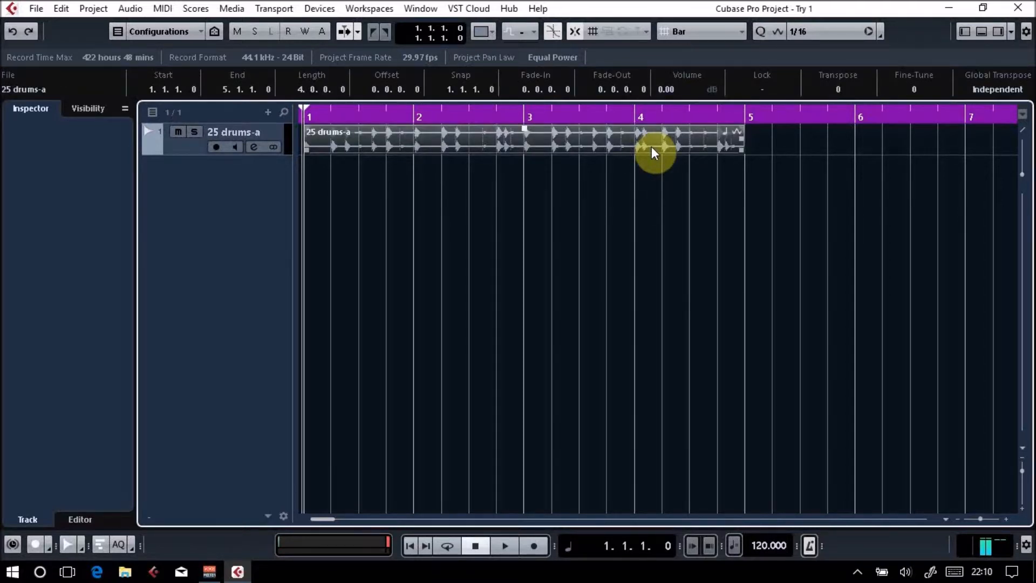
key(p)
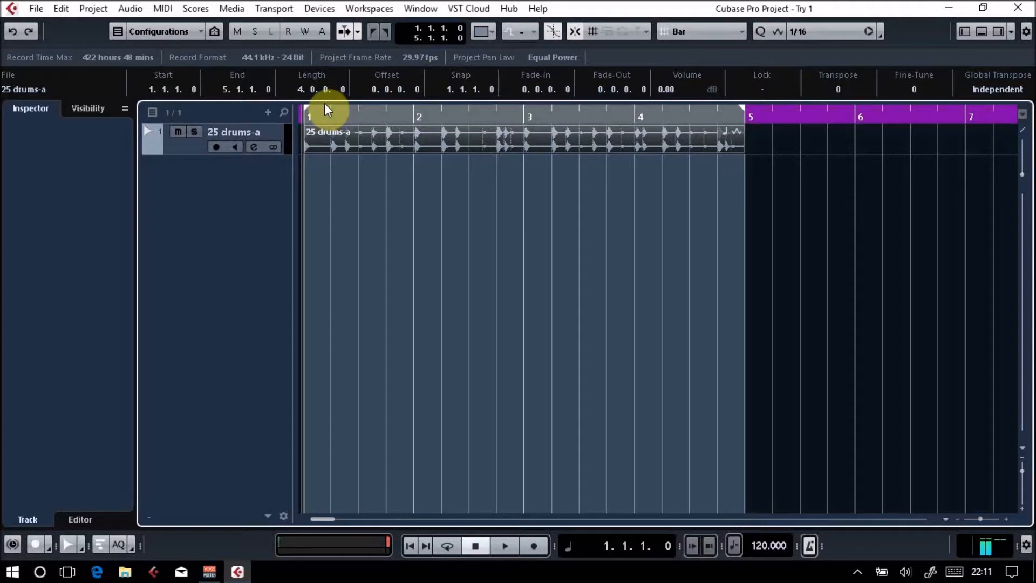
click(448, 546)
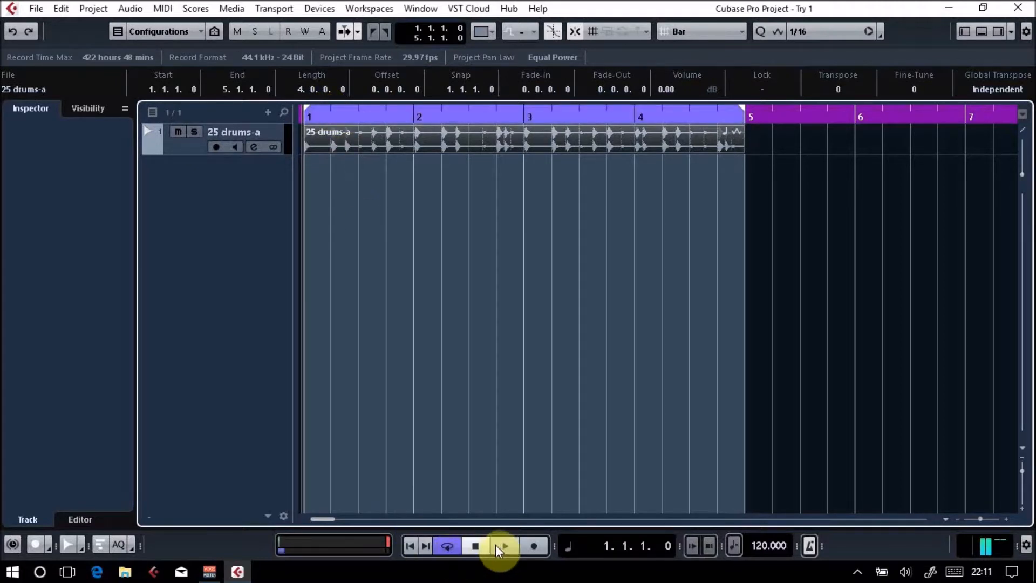
Play the cycled drum loop, listening with and without the metronome click, and stop playback.
click(501, 547)
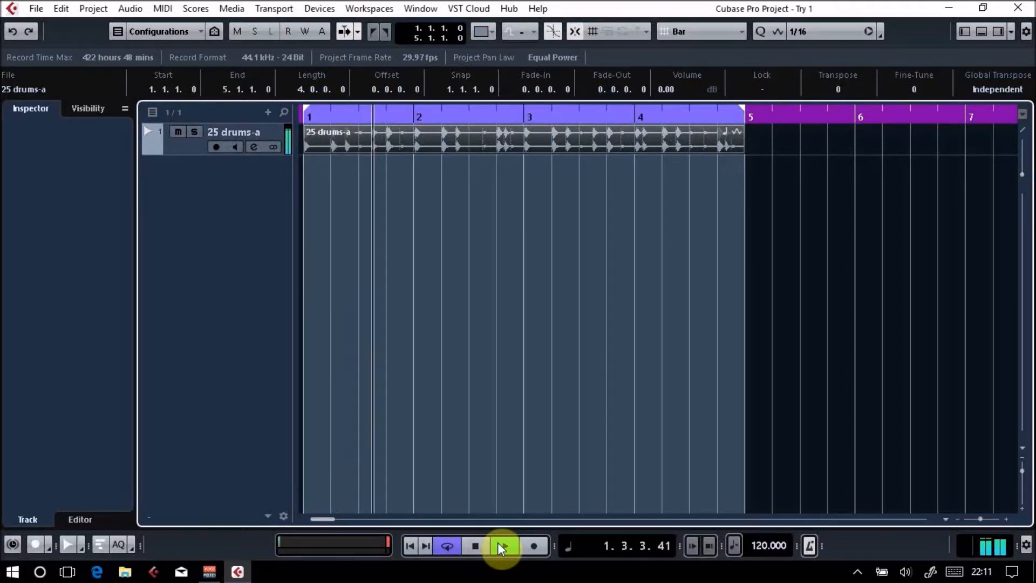
click(812, 551)
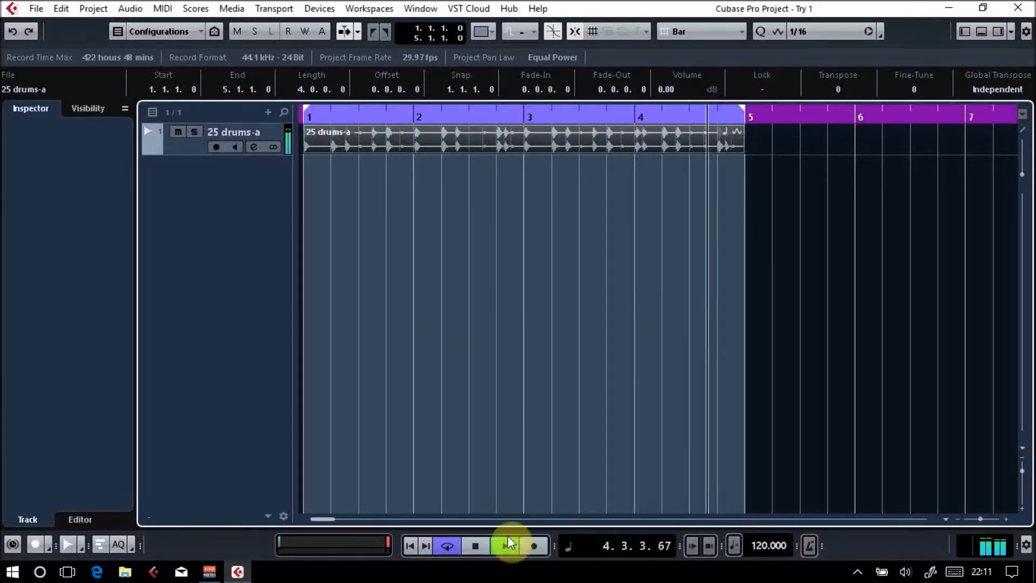
click(487, 548)
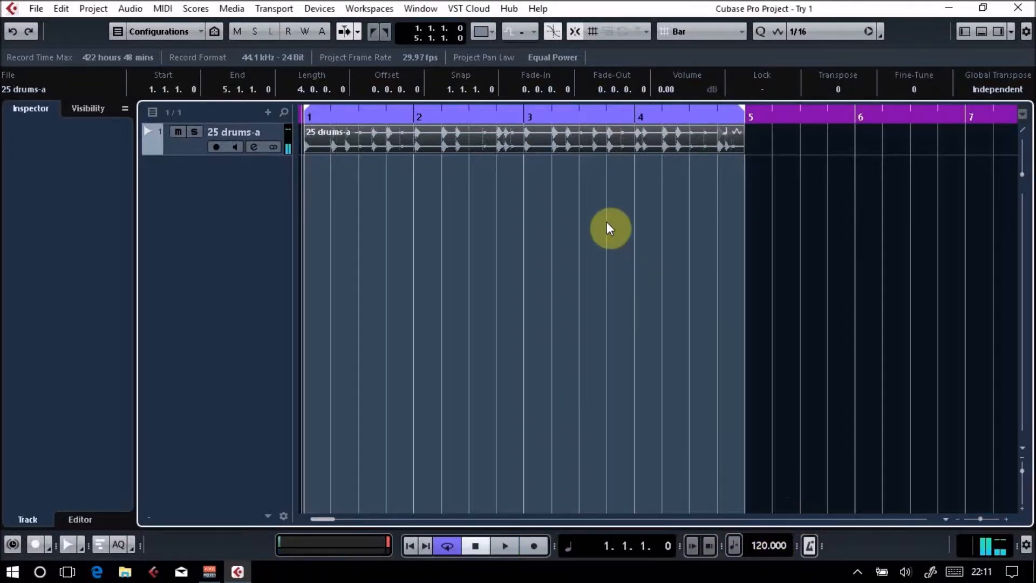
Duplicate the 25 drums-a event three times in a row so the drum loop runs to bar 17.
key(g)
key(g)
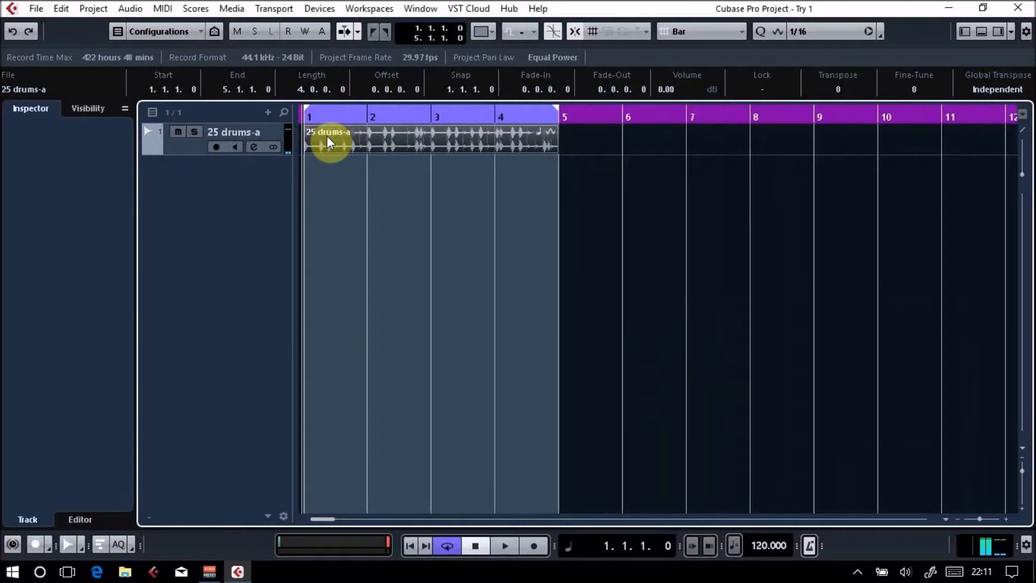
key(g)
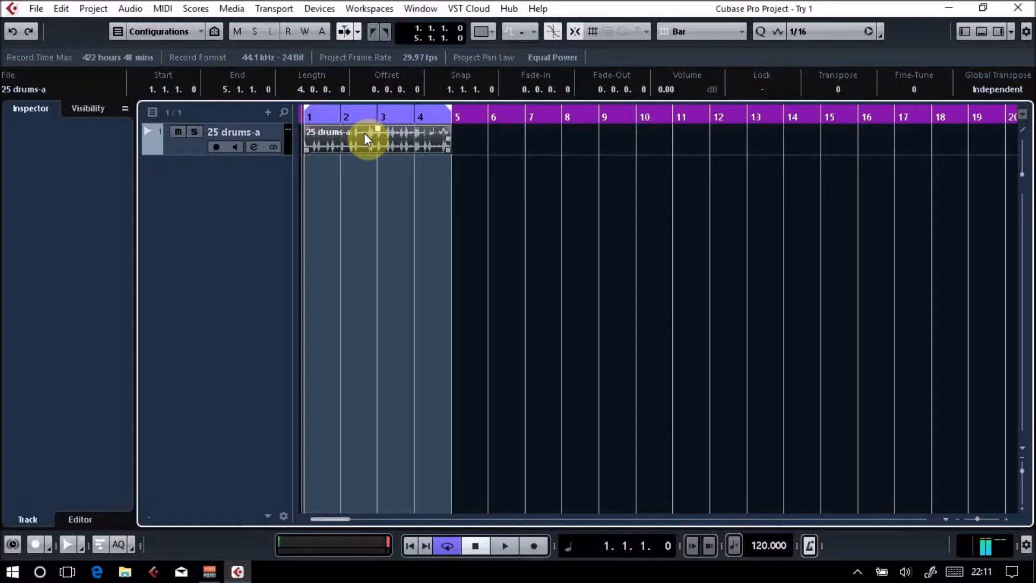
key(ctrl+d)
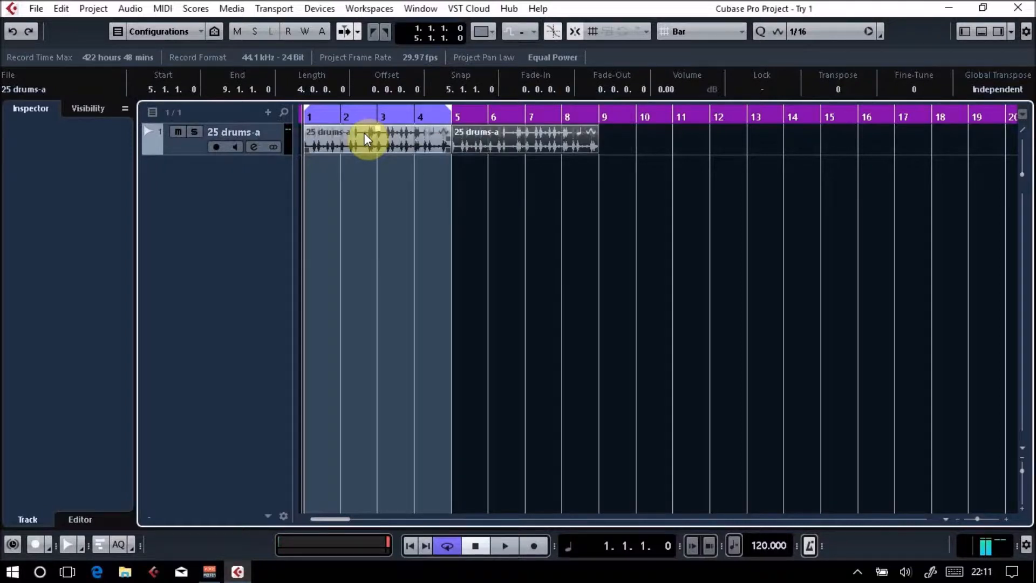
key(ctrl+d)
key(ctrl+d)
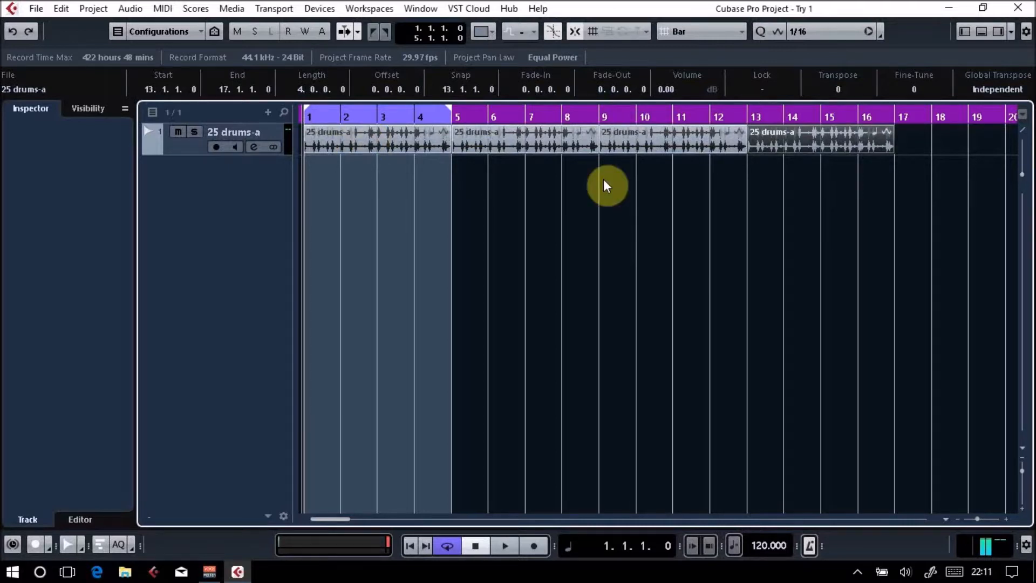
Delete the three duplicated 25 drums-a events from bar 5 onward, keeping only the original event at bar 1.
click(833, 191)
drag(831, 190, 551, 126)
click(626, 197)
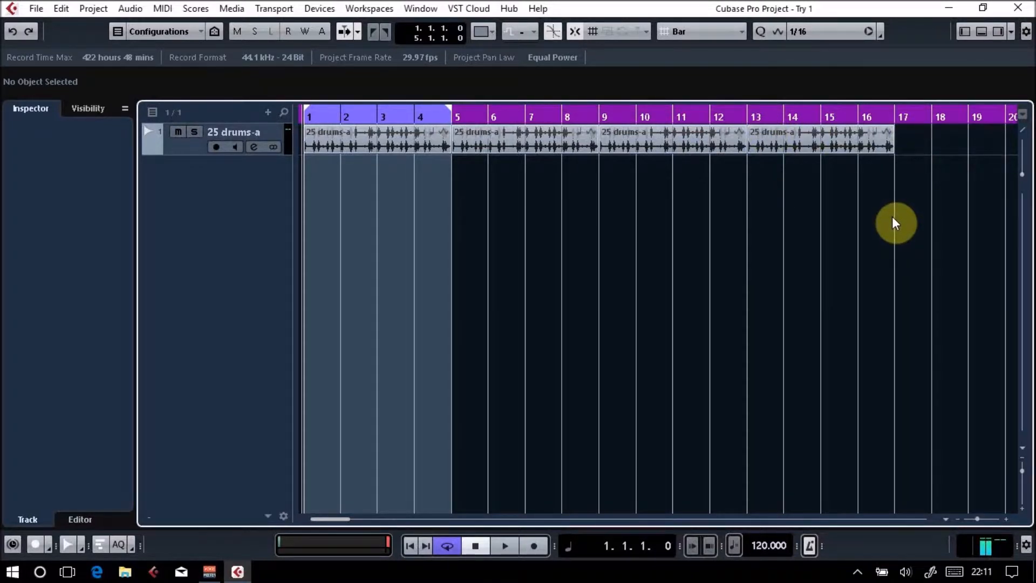
drag(891, 216, 467, 133)
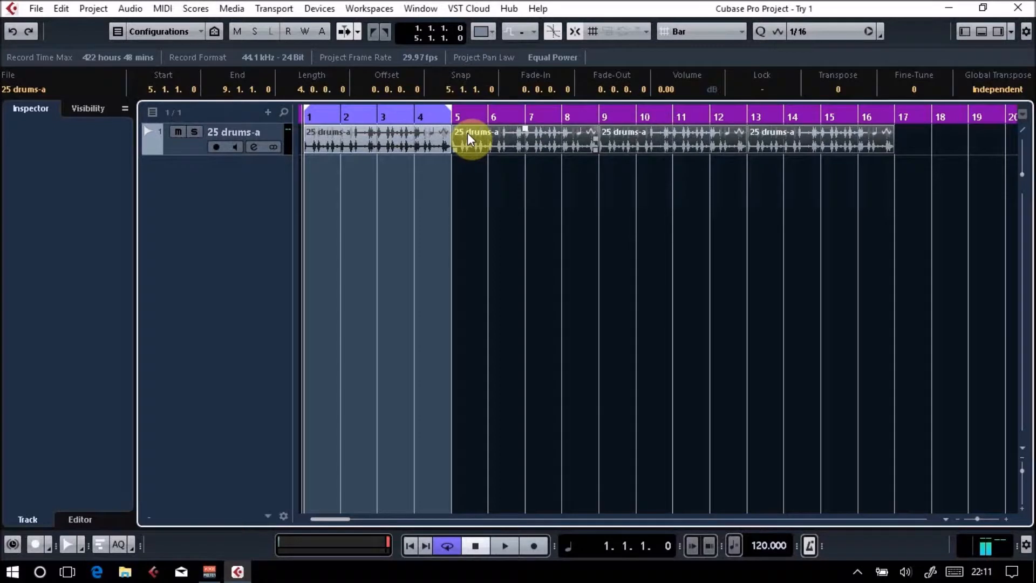
key(Delete)
Duplicate the remaining 25 drums-a event twice so the drum loop runs to bar 13, and play it briefly.
drag(485, 159, 475, 242)
click(420, 145)
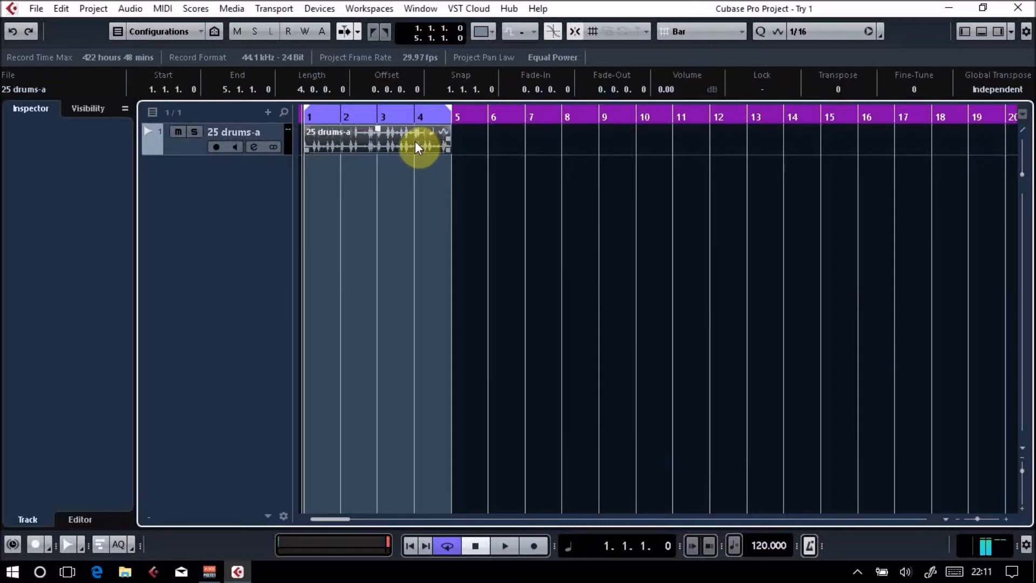
key(ctrl+d)
key(ctrl+d)
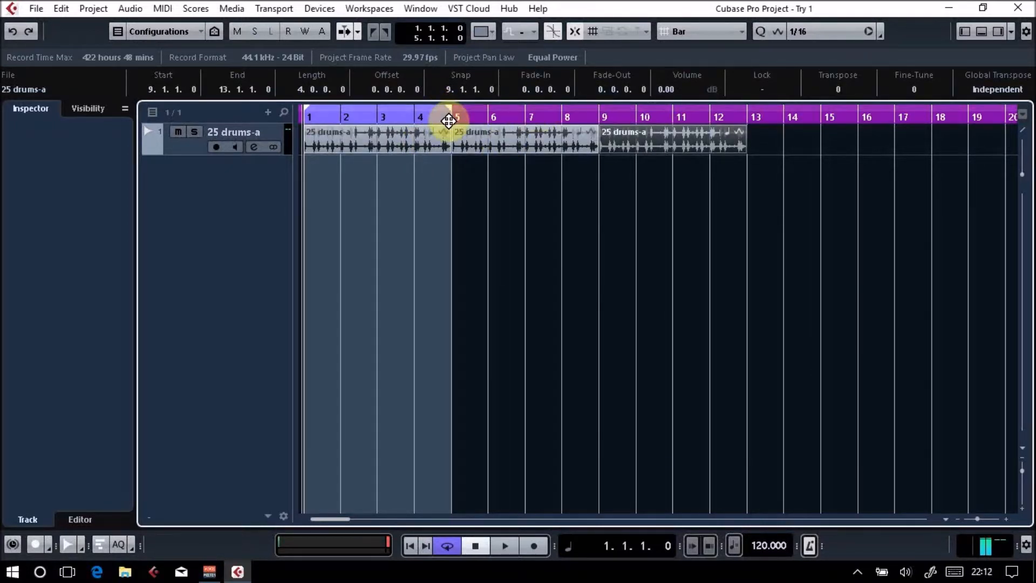
key(space)
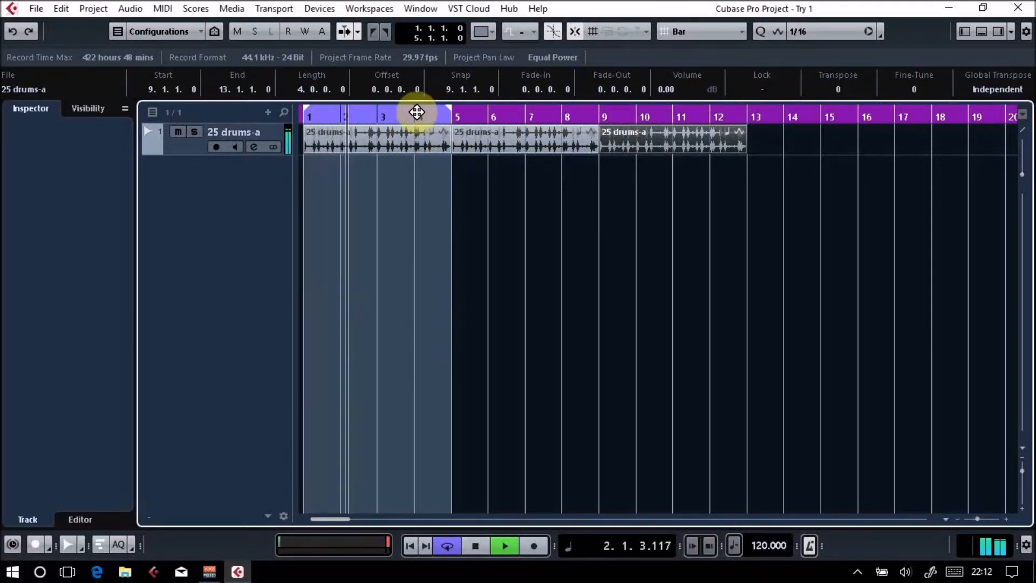
key(space)
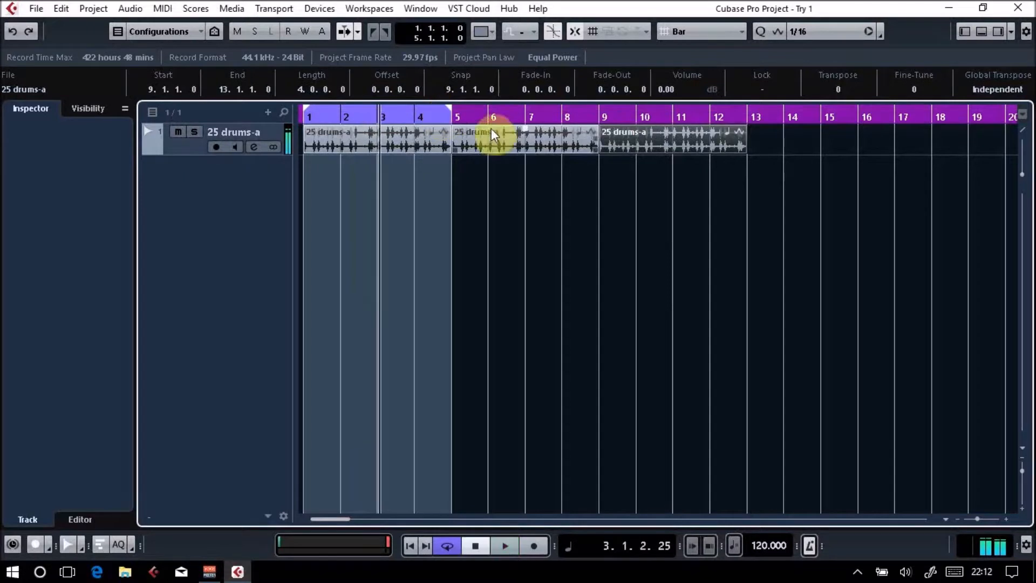
Set the locators around all three drum events, bar 1 to bar 13, and return the project cursor to bar 1.
click(710, 202)
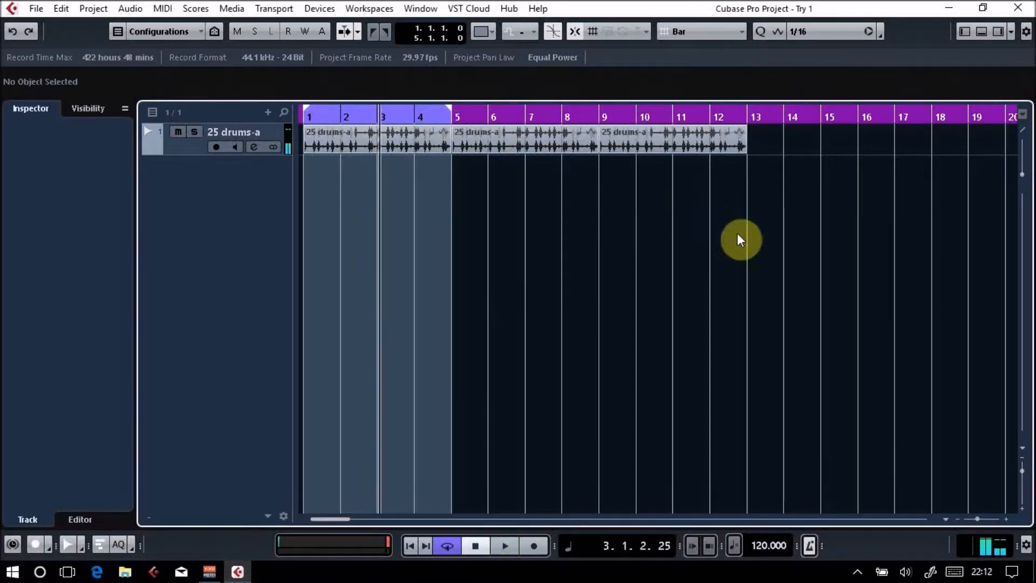
drag(749, 273, 330, 140)
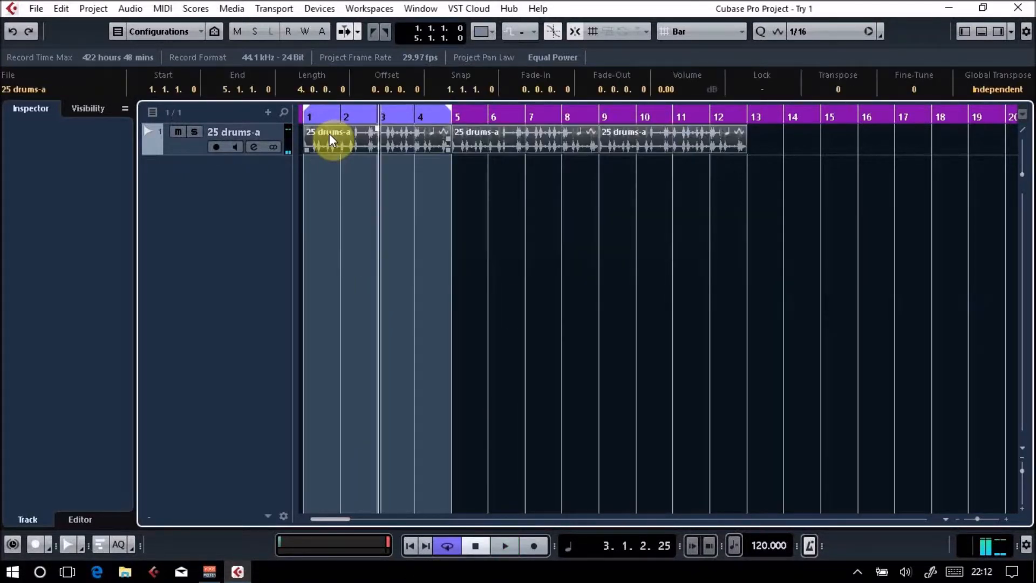
key(p)
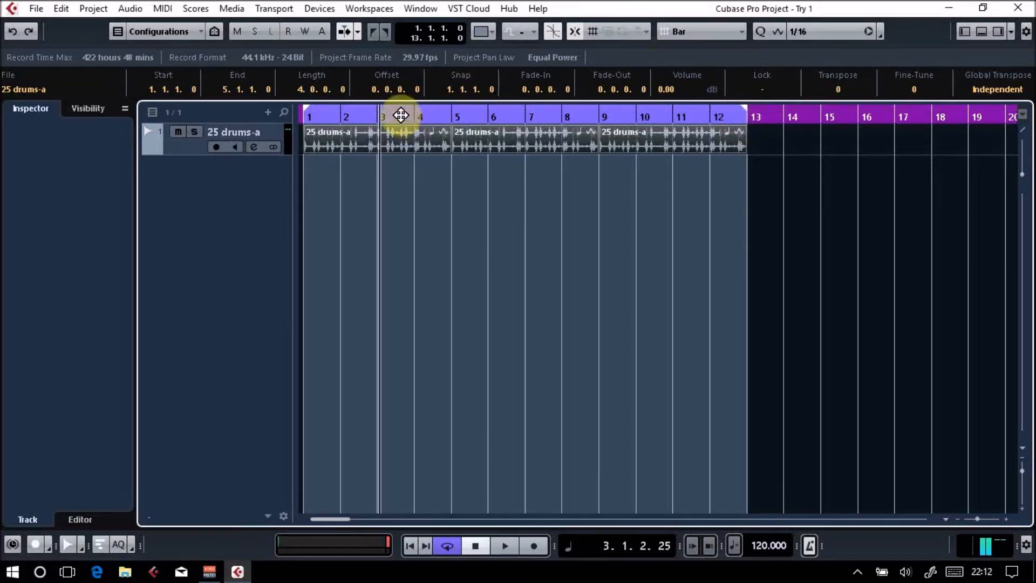
drag(390, 115, 246, 107)
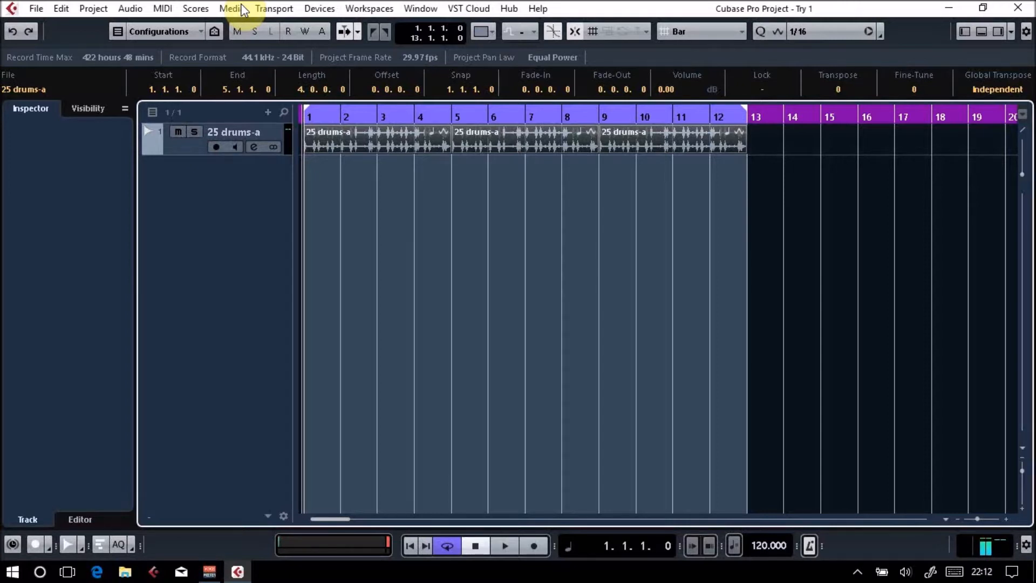
click(542, 256)
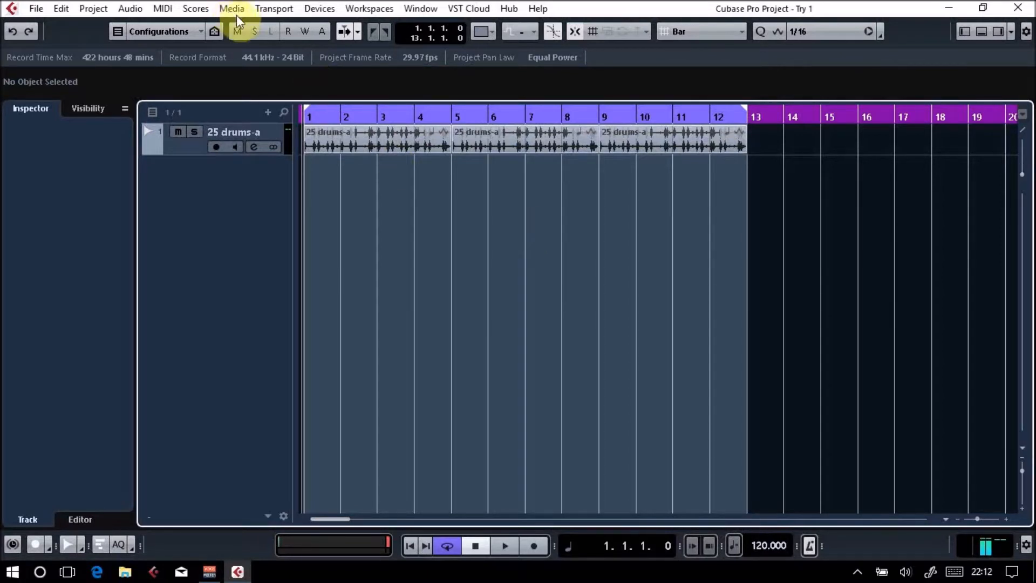
Open MediaBay, replace the search text with "keyboard", and restrict the results to MIDI Loops.
key(F5)
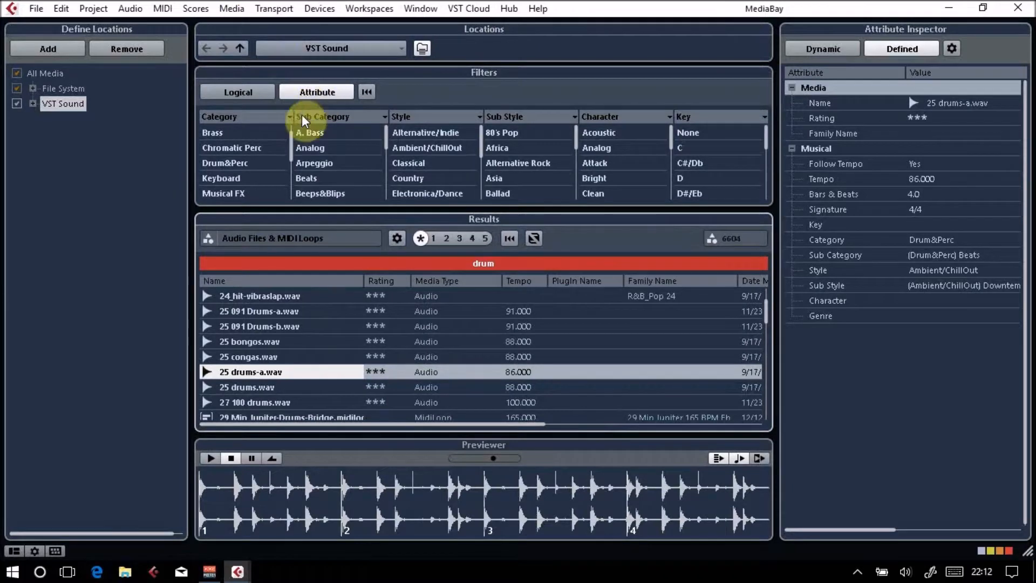
click(489, 268)
key(BackSpace)
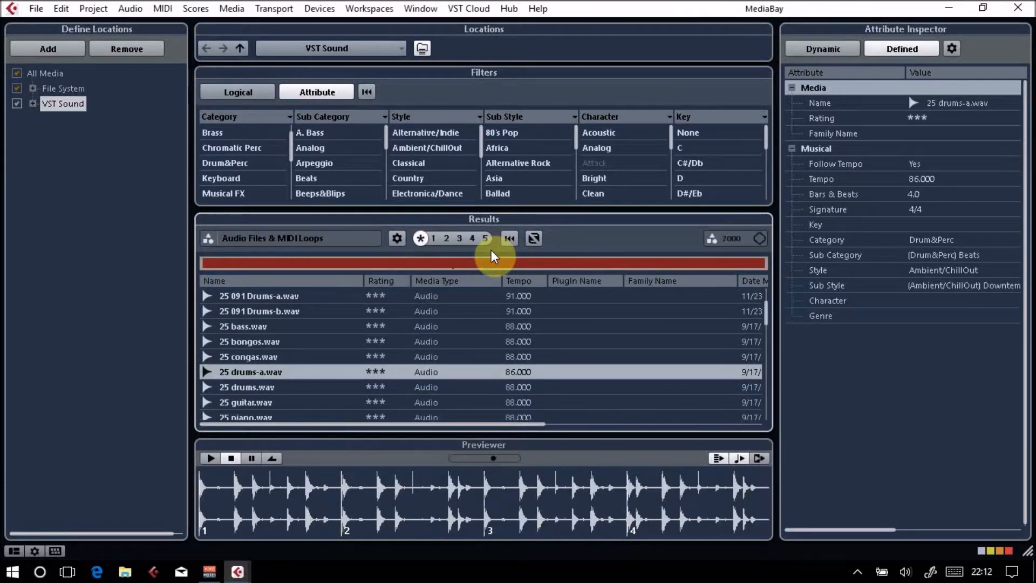
text(keyboard)
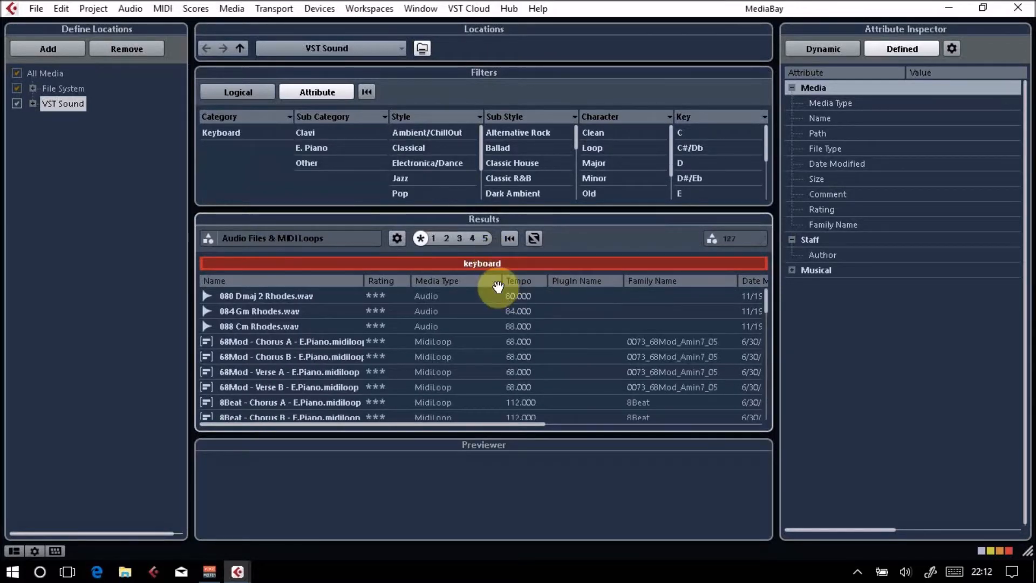
click(303, 236)
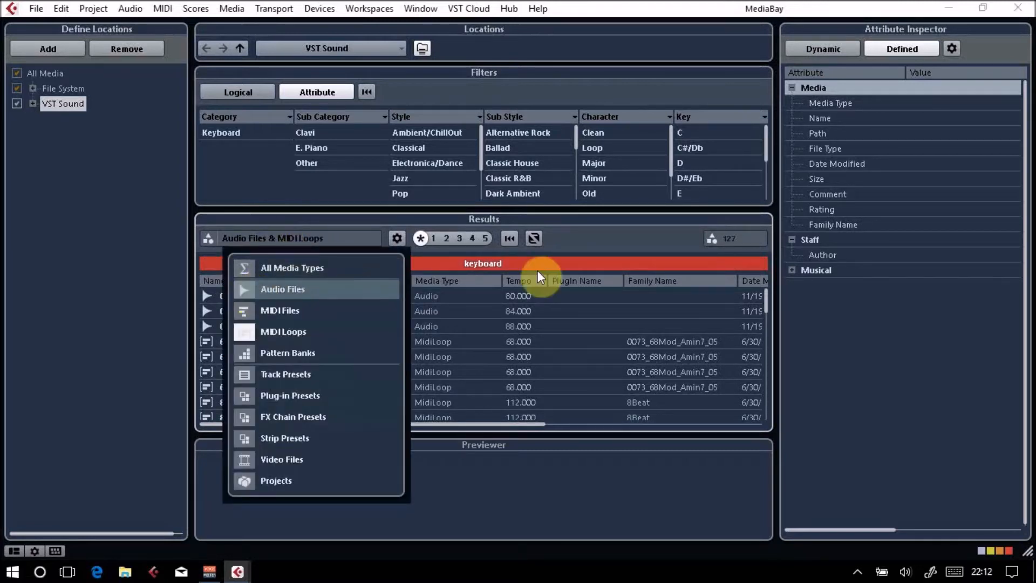
click(566, 242)
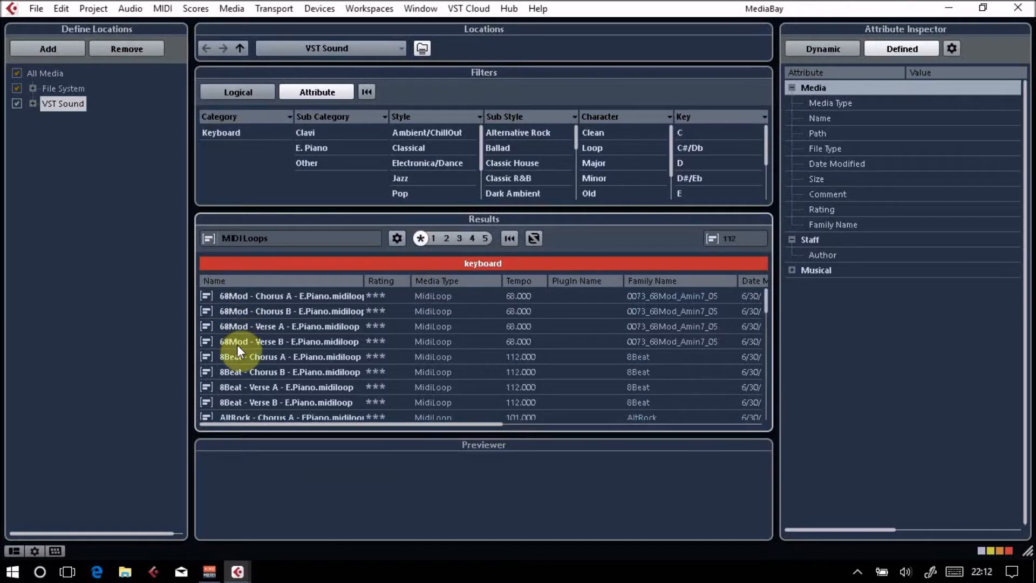
Insert 8Beat - Chorus B - E.Piano.midiloop into the project at bar 1 and close MediaBay.
scroll(229, 338, down, 1)
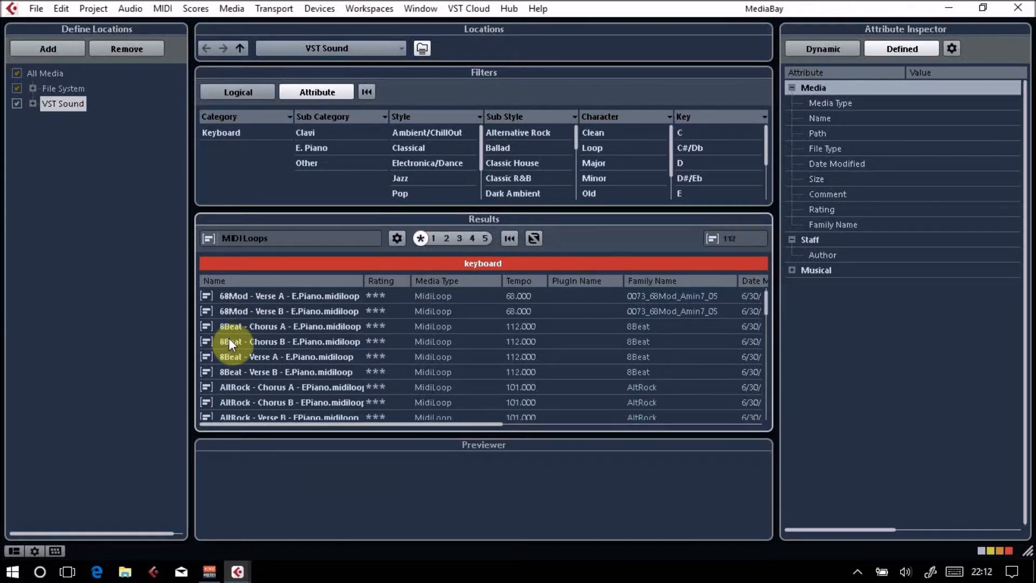
click(229, 340)
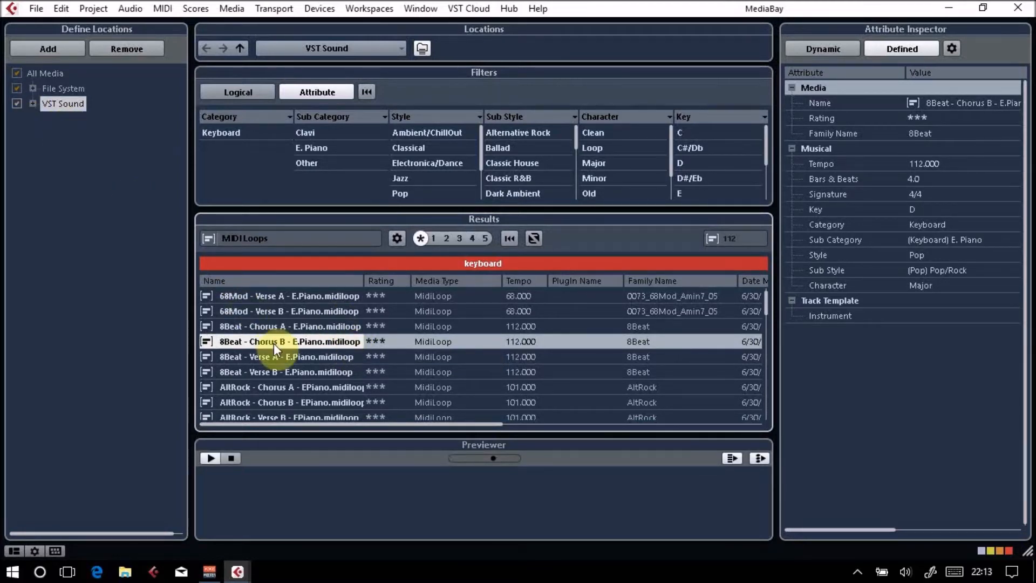
click(1018, 8)
click(429, 178)
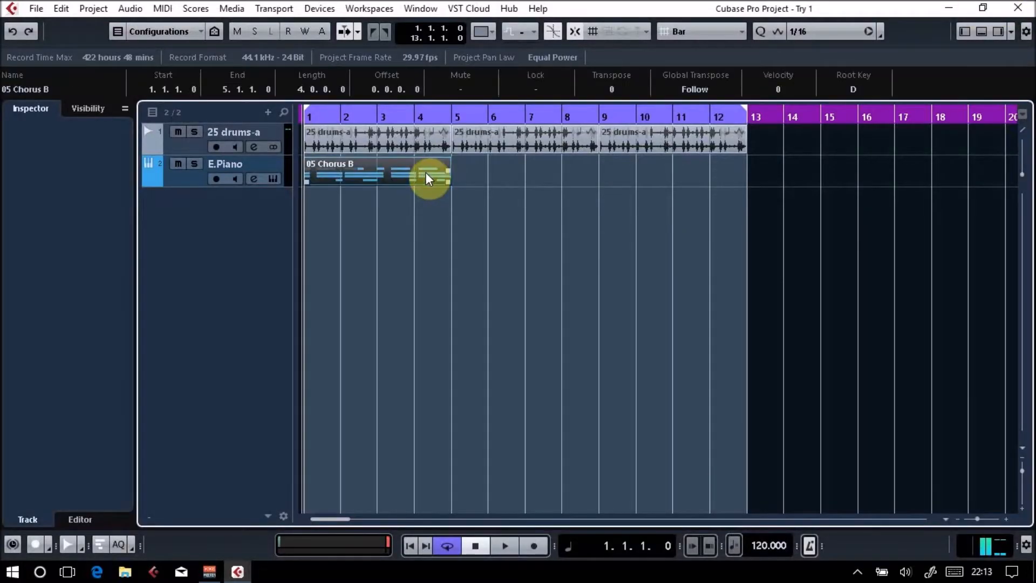
Repeat the 05 Chorus B part on the E.Piano track up to bar 13, removing the surplus copy at bar 13.
key(ctrl+d)
key(ctrl+d)
key(ctrl+d)
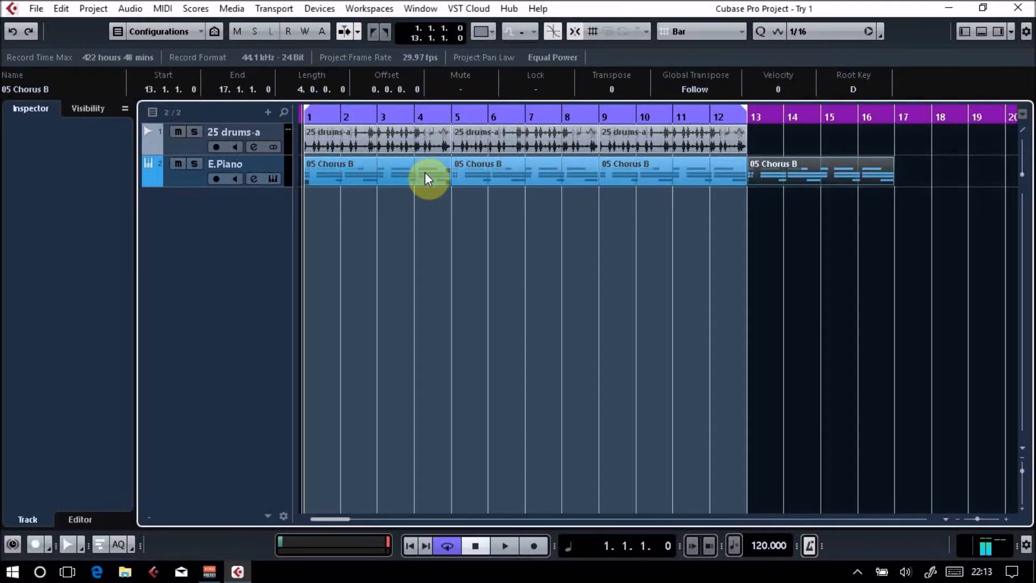
key(Delete)
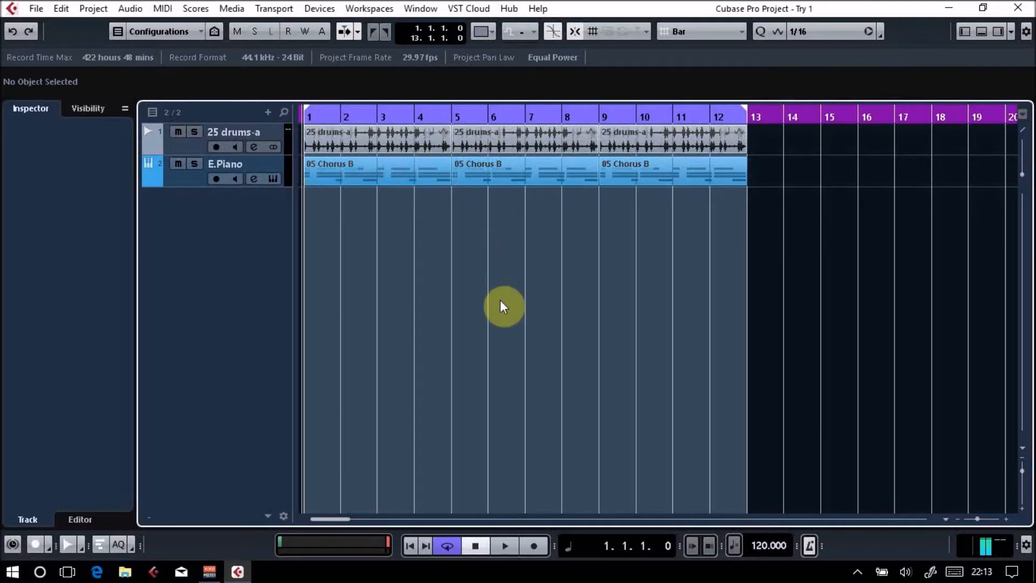
Play the drums and E.Piano parts together from bar 1, and select the E.Piano track for another short playback.
key(space)
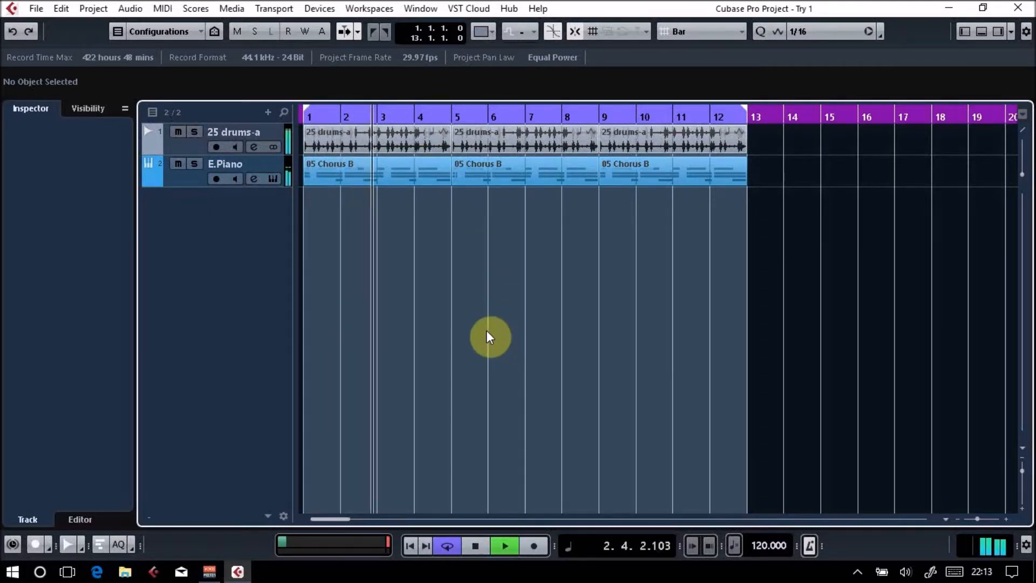
key(space)
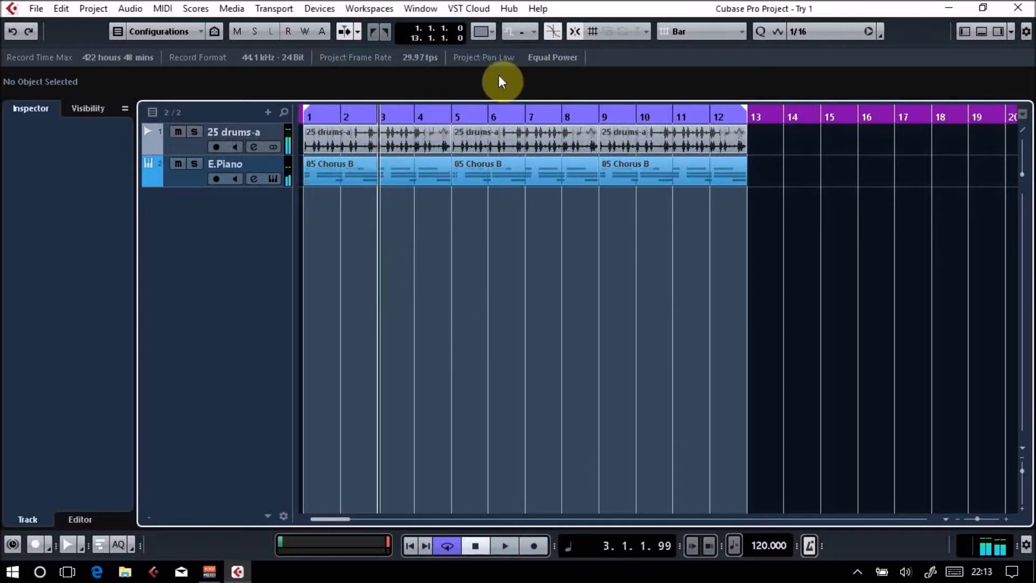
drag(377, 115, 121, 97)
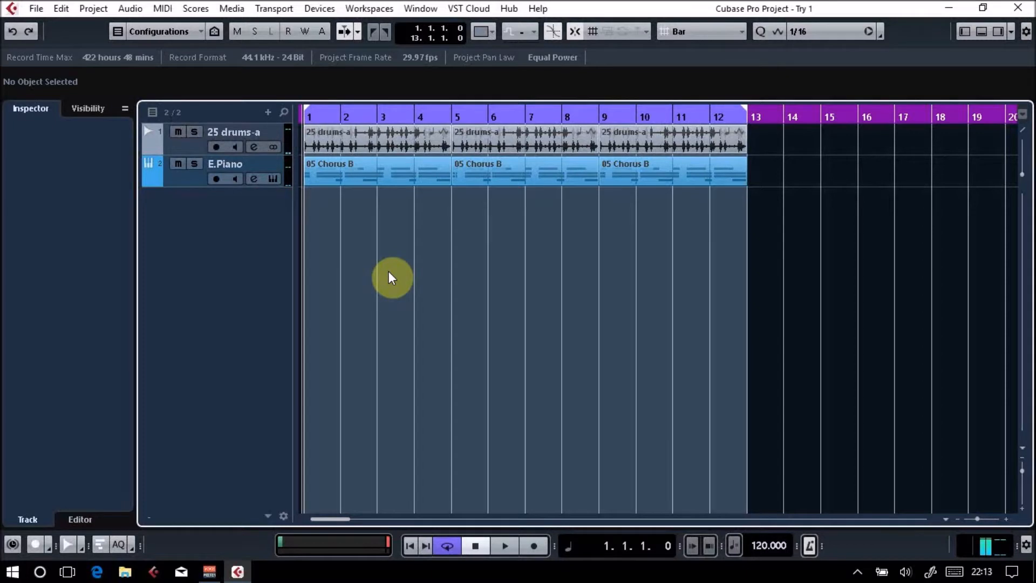
click(190, 177)
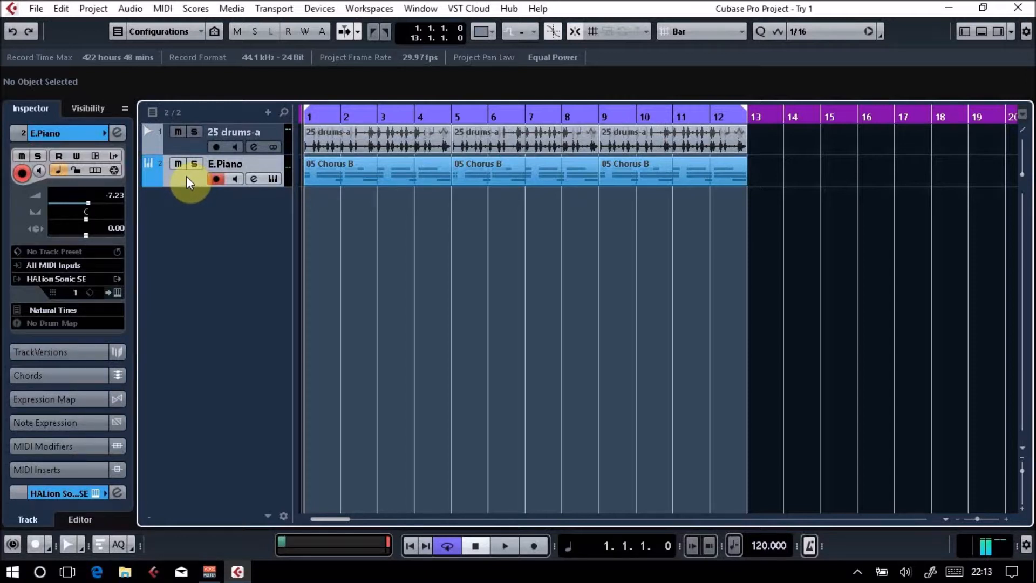
key(space)
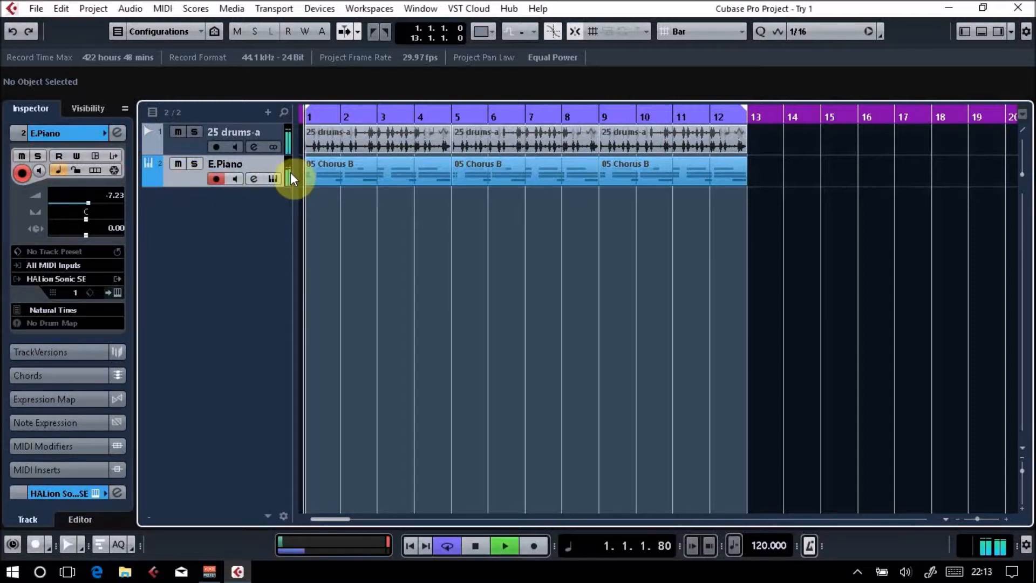
key(space)
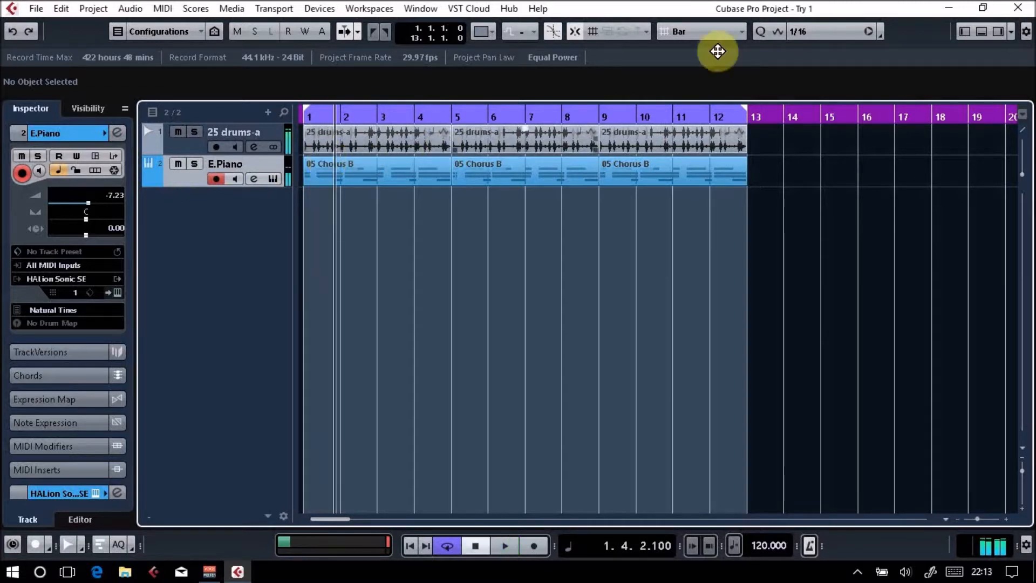
Delete all the 05 Chorus B parts from the E.Piano track.
drag(809, 171, 347, 173)
key(Delete)
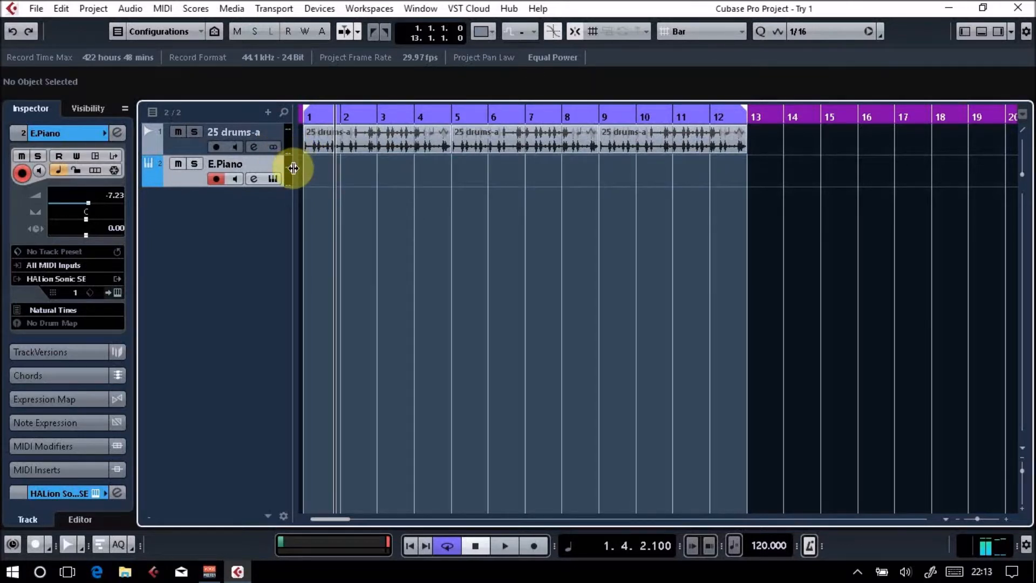
Try starting and stopping a recording on the empty E.Piano track twice, checking the transport options between attempts.
click(534, 546)
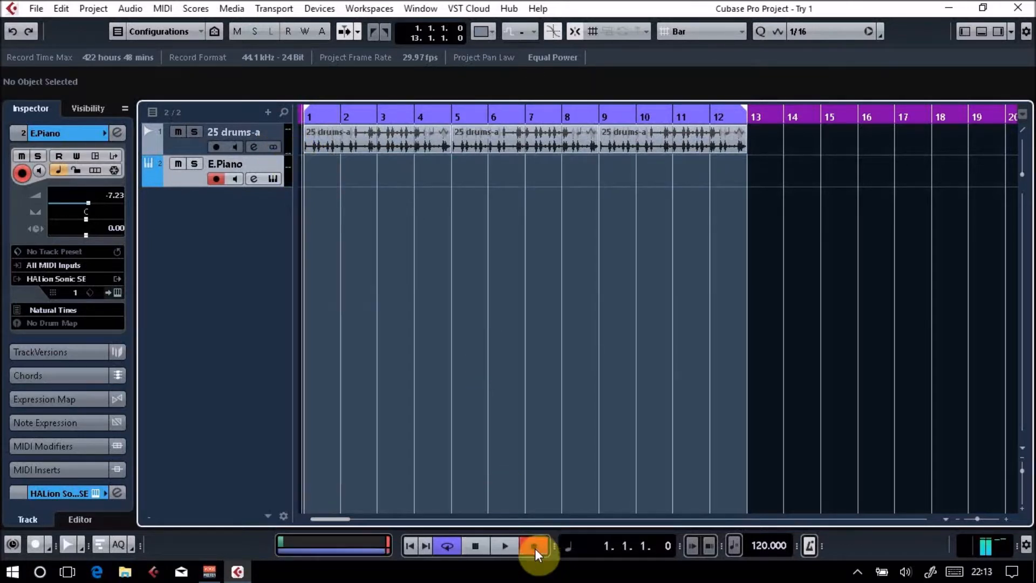
click(480, 546)
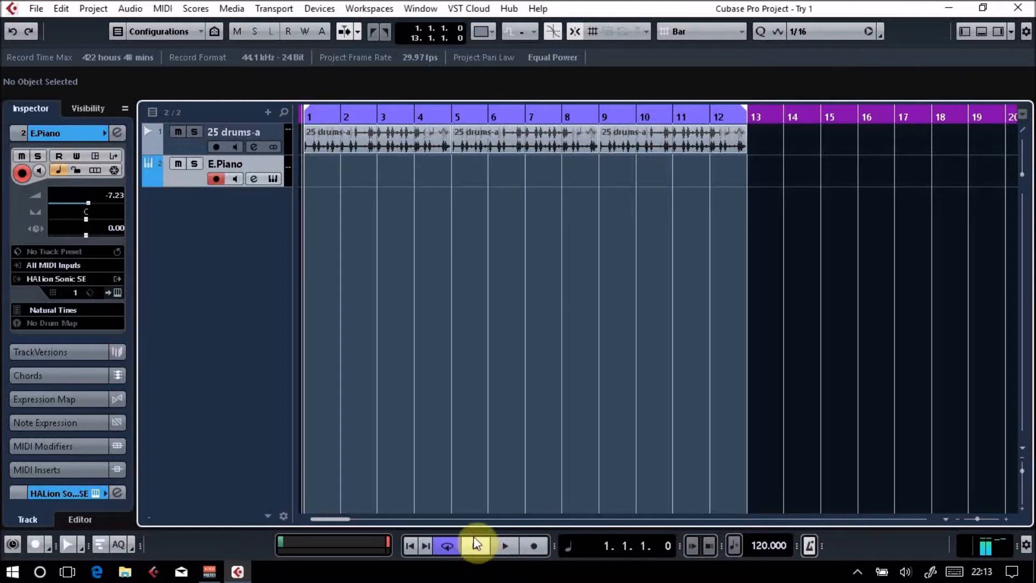
click(282, 10)
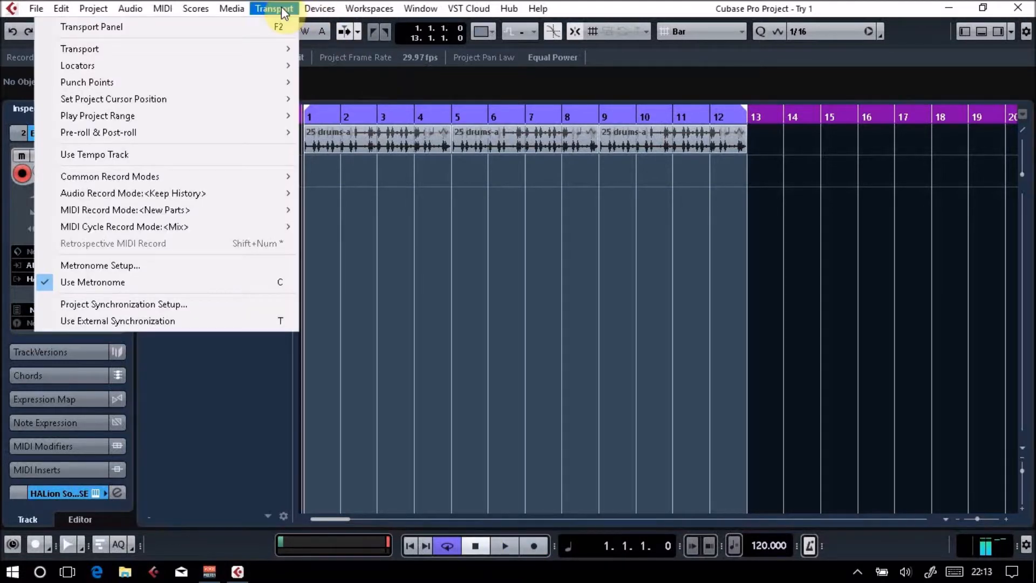
click(470, 400)
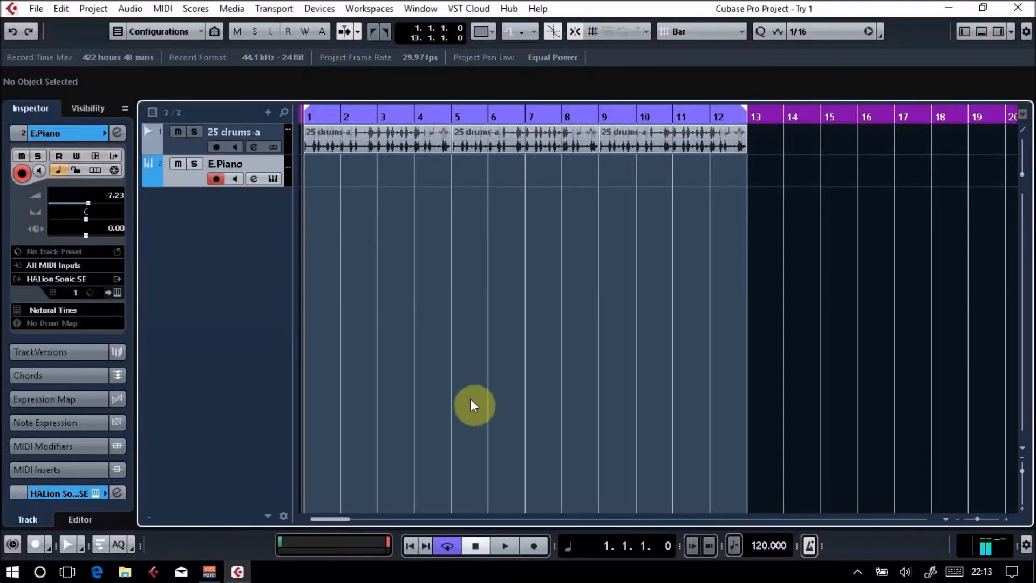
click(529, 545)
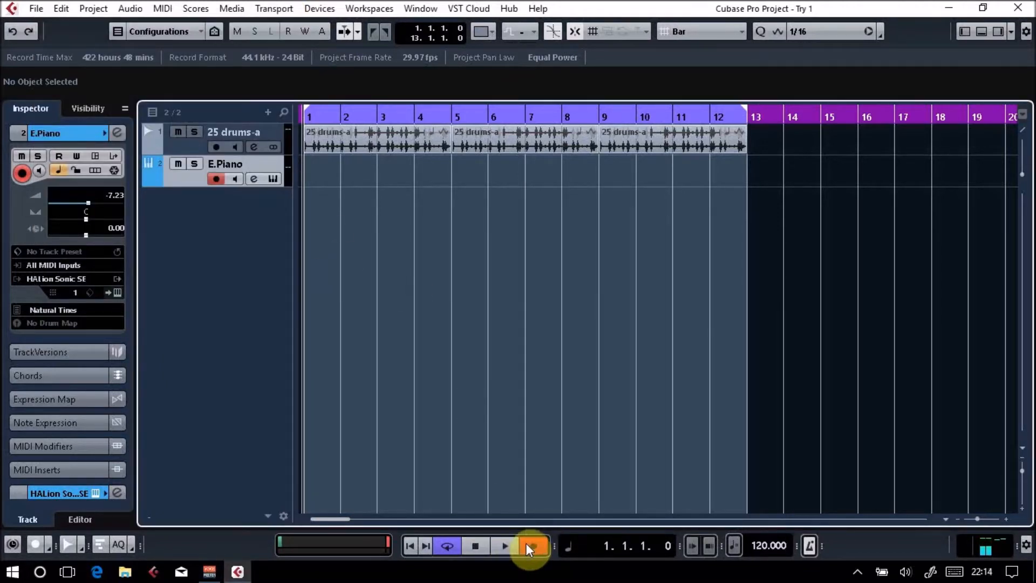
click(479, 543)
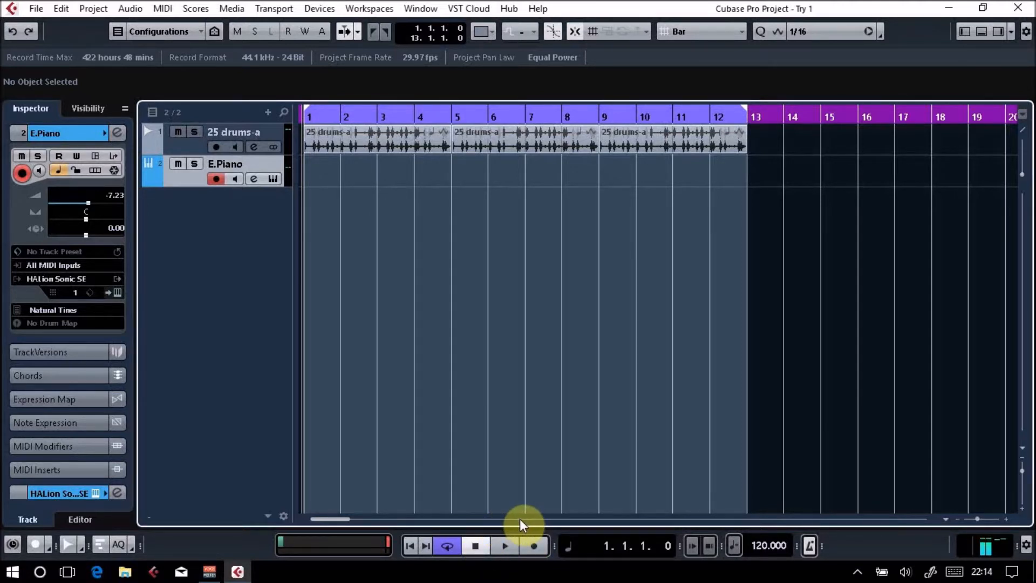
Show and hide the MixConsole window and the floating transport panel to see both.
key(F3)
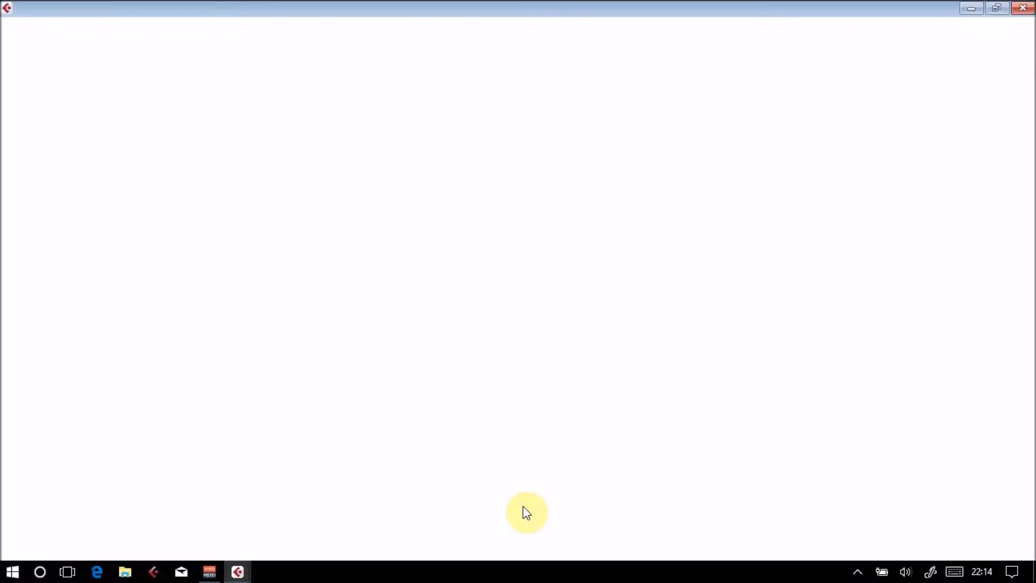
key(F3)
key(F2)
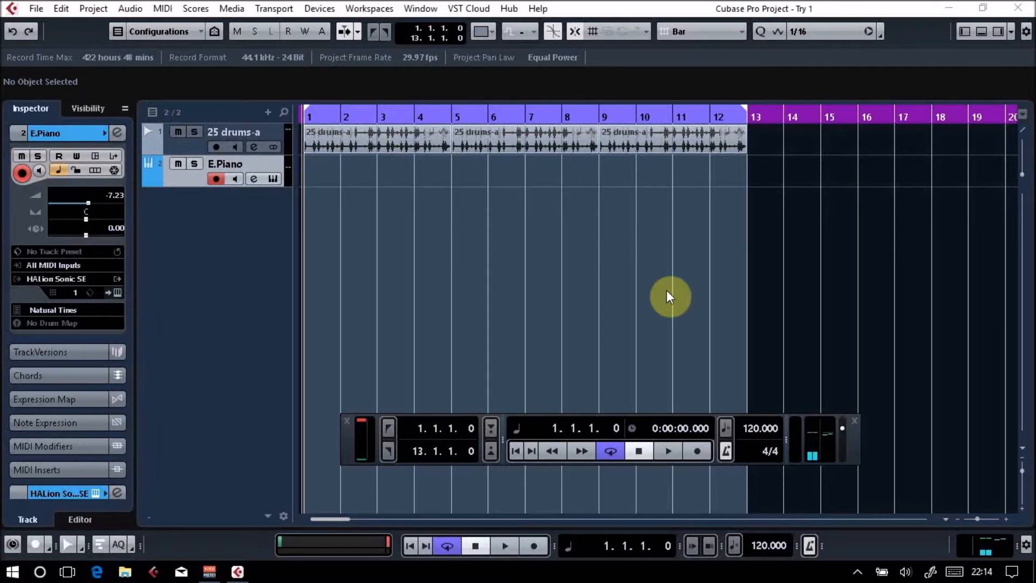
key(F2)
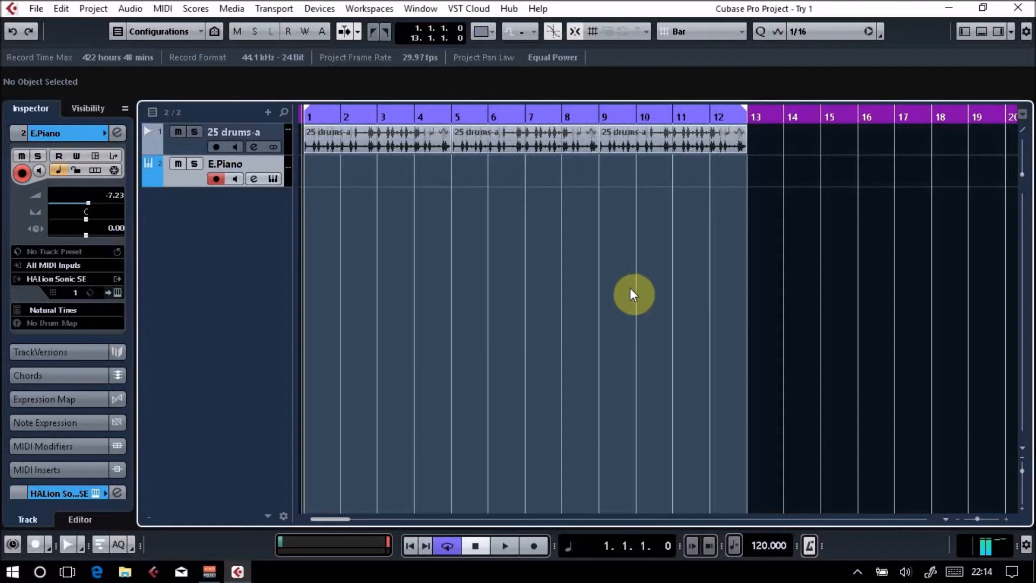
Undo the deletion of the 05 Chorus B parts and remove the E.Piano track together with its events.
key(ctrl+z)
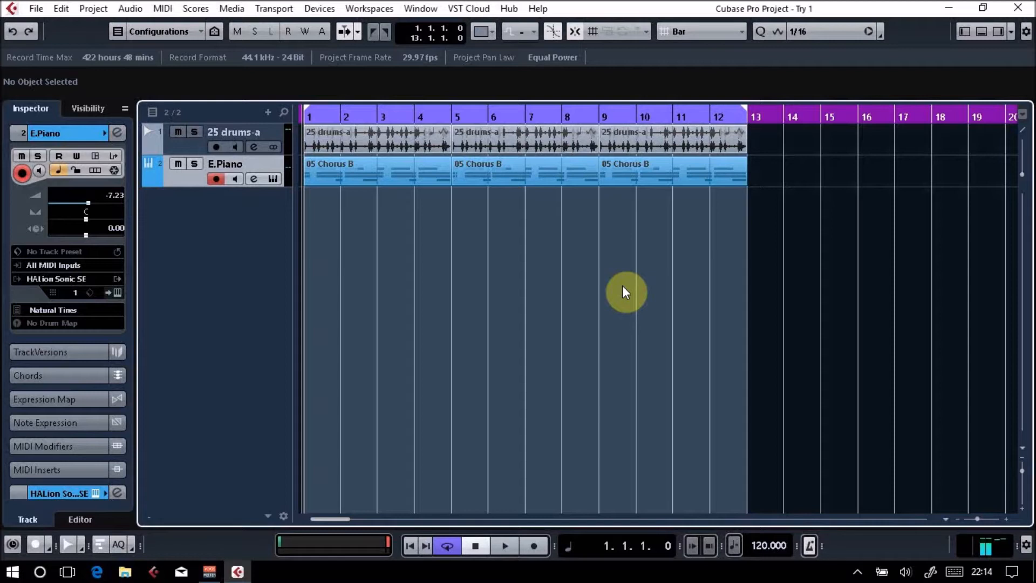
drag(852, 319, 308, 173)
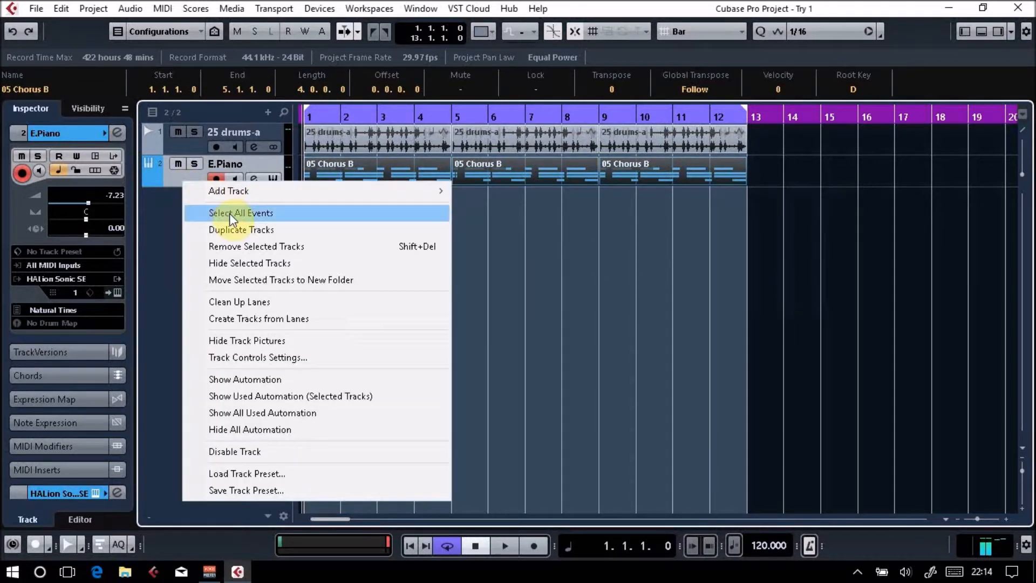
click(249, 253)
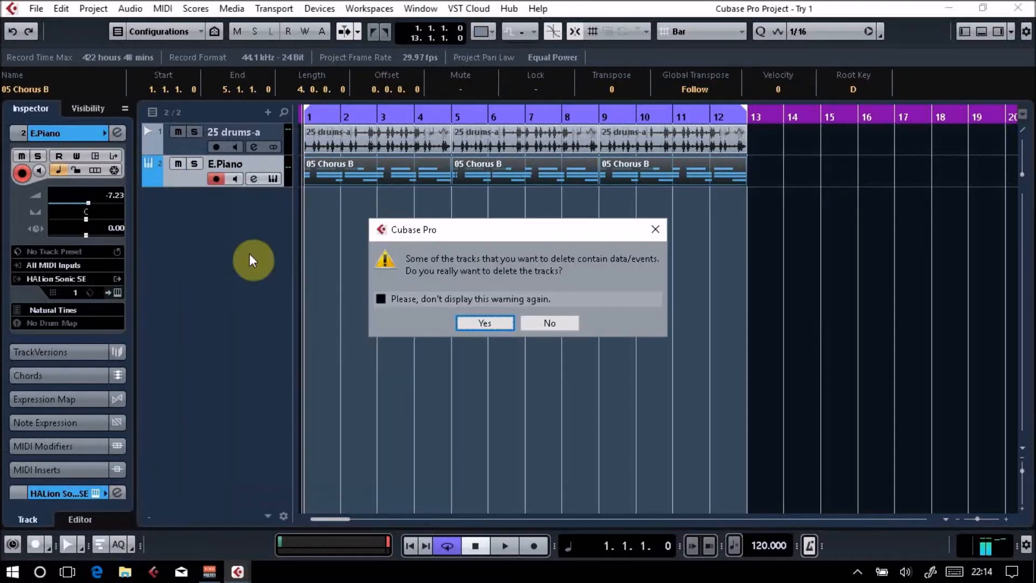
click(475, 323)
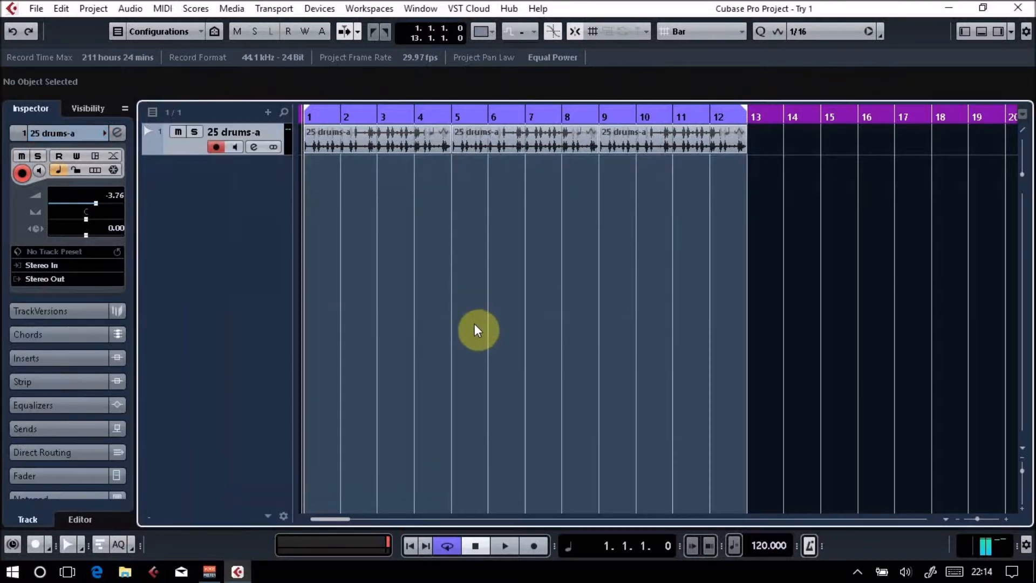
Play the drum loop briefly, return to bar 1, and add a chord track below the drums.
key(space)
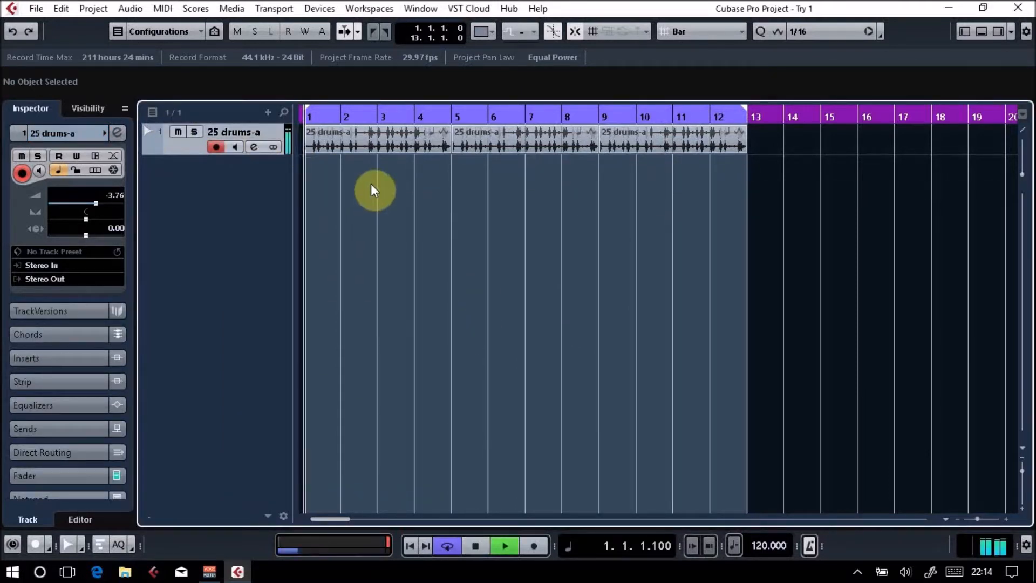
drag(350, 121, 279, 115)
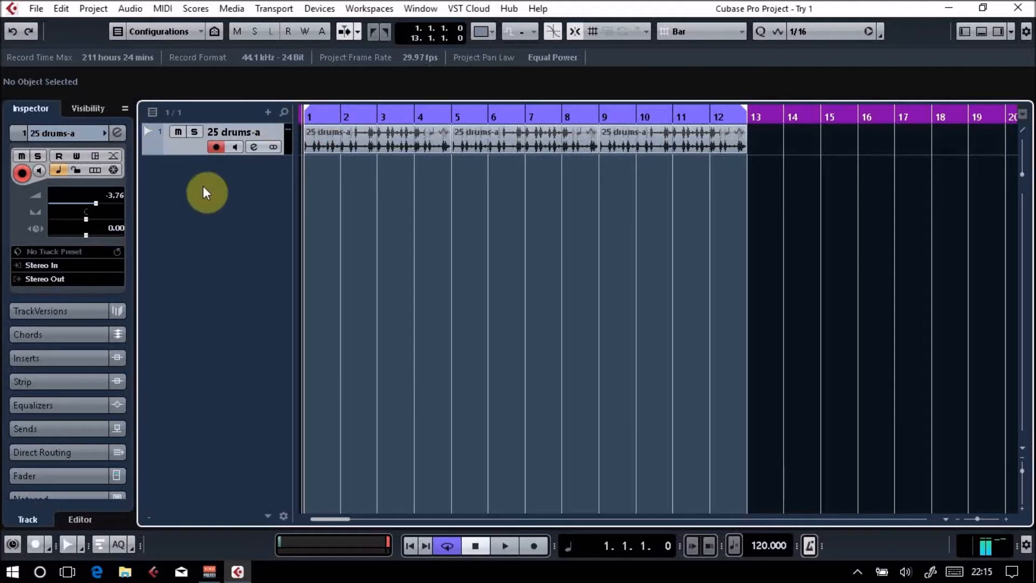
right_click(214, 199)
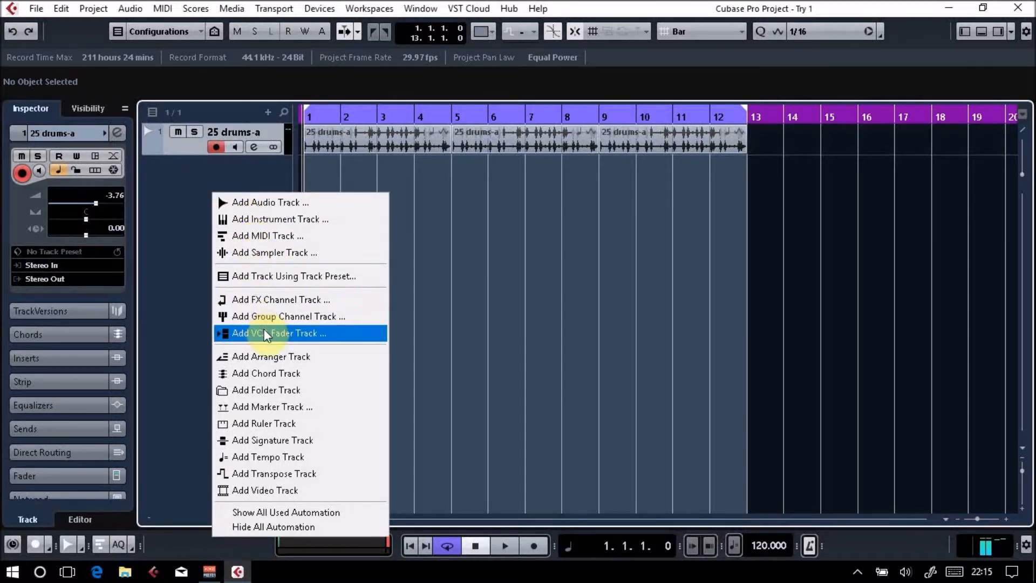
click(271, 375)
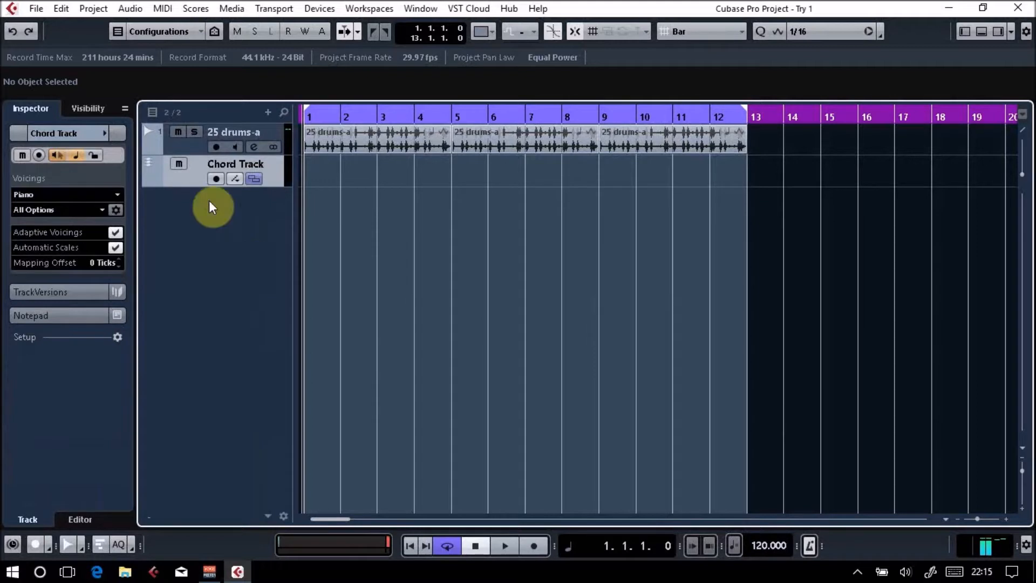
Draw four empty chord events on the chord track at the starts of bars 1, 2, 3 and 4.
right_click(313, 182)
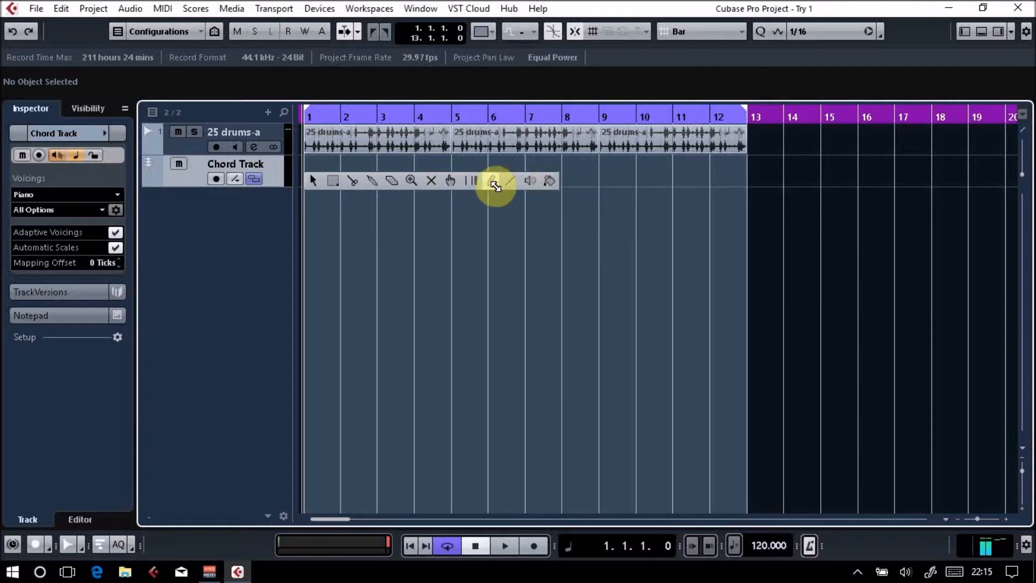
click(492, 182)
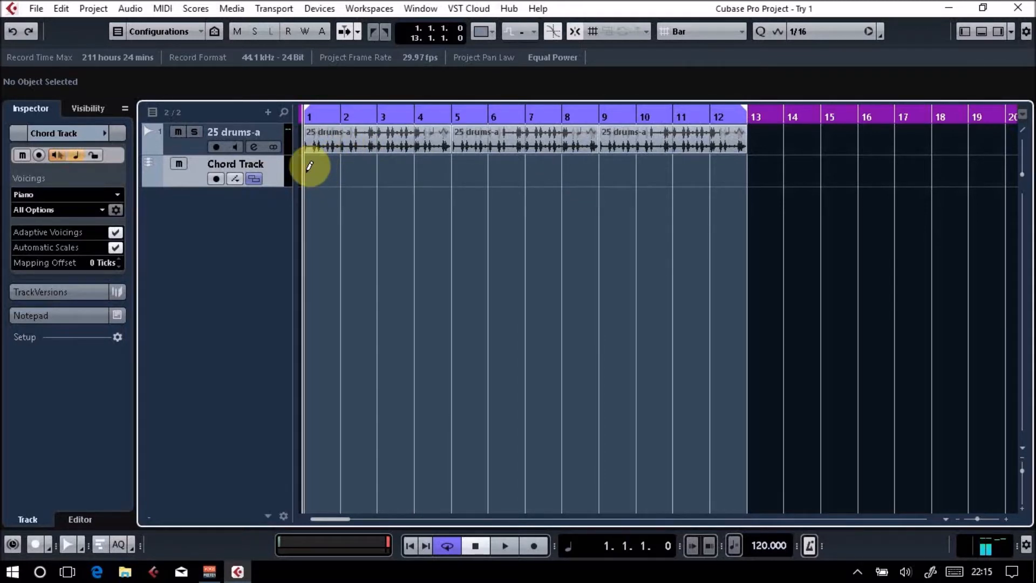
key(h)
key(h)
key(h)
key(h)
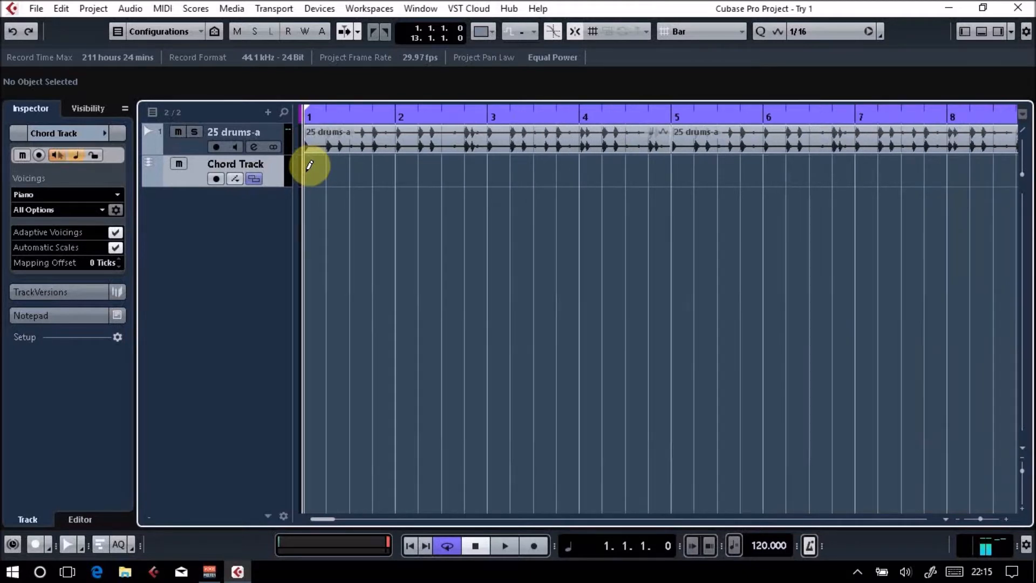
click(310, 165)
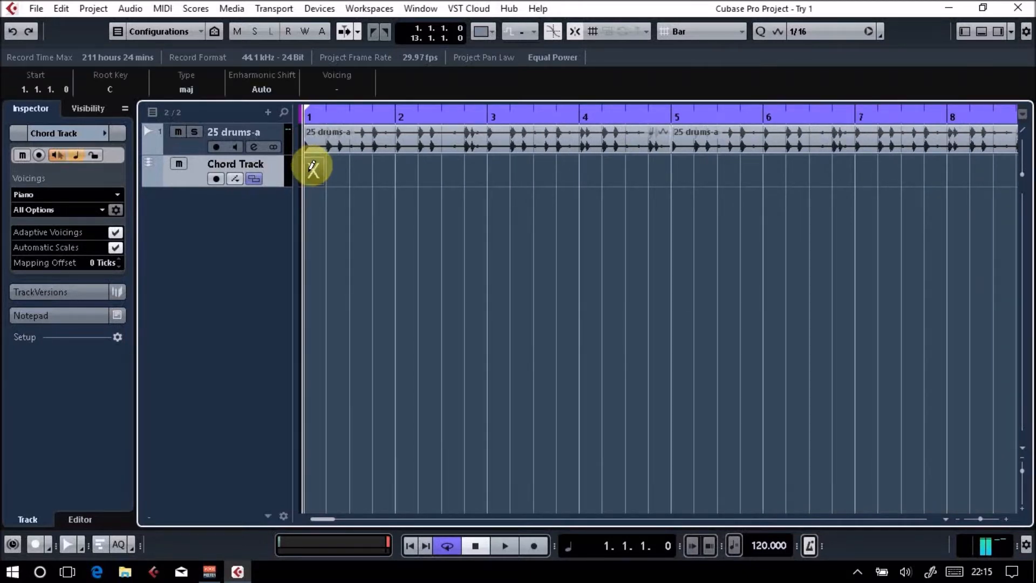
click(400, 168)
click(491, 169)
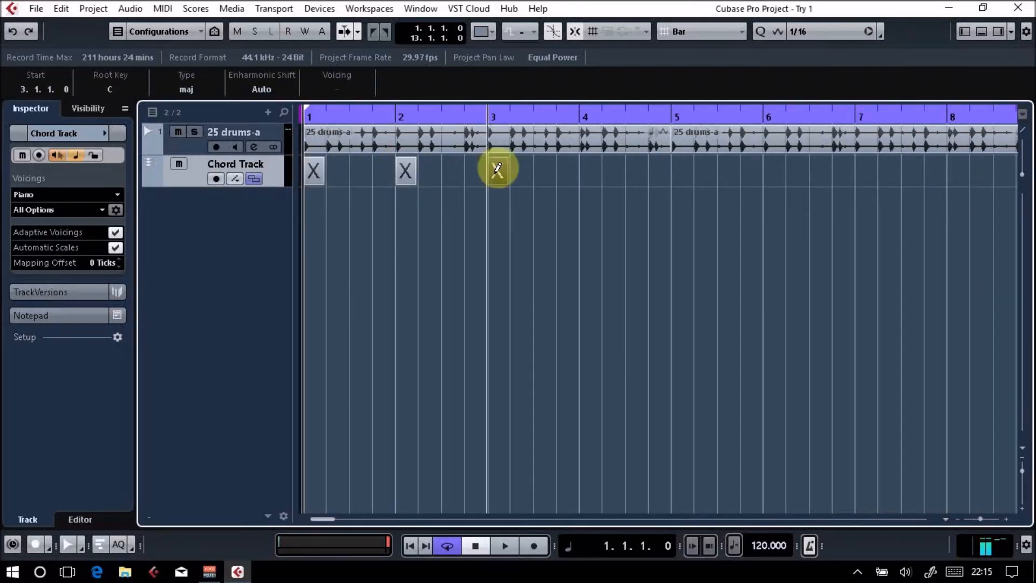
click(584, 169)
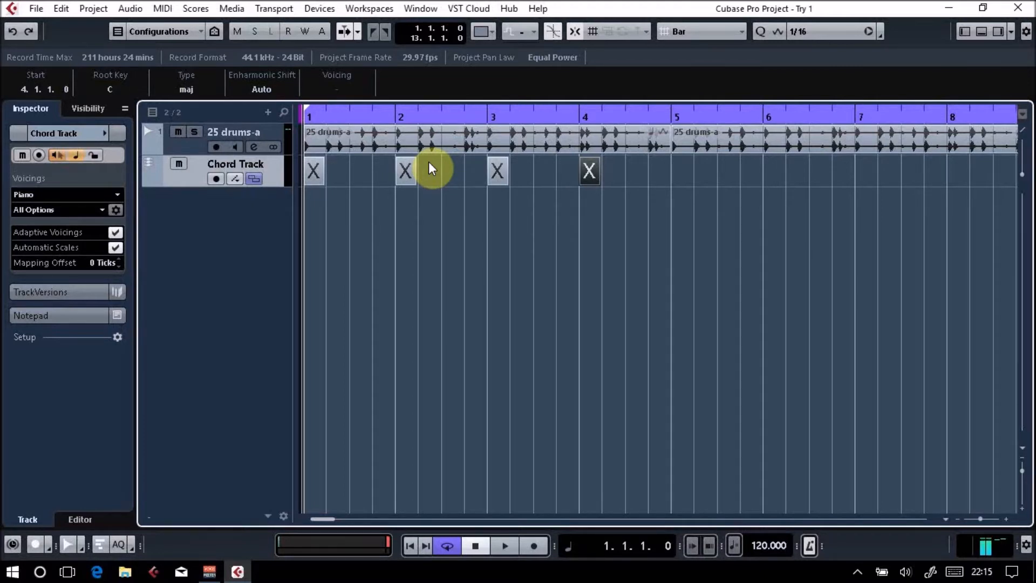
Define the chord event at bar 1 as C major.
double_click(316, 176)
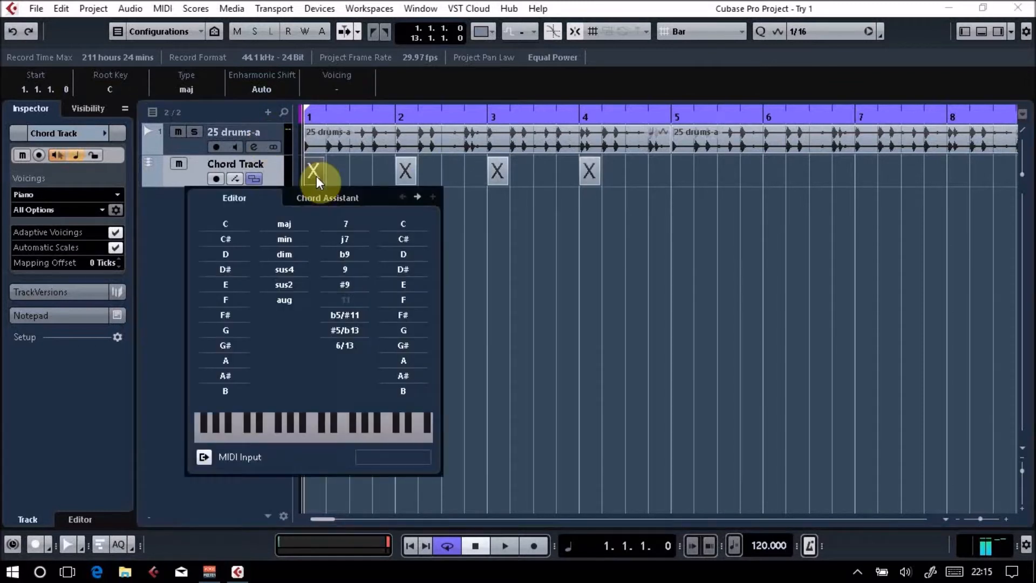
click(234, 222)
click(526, 291)
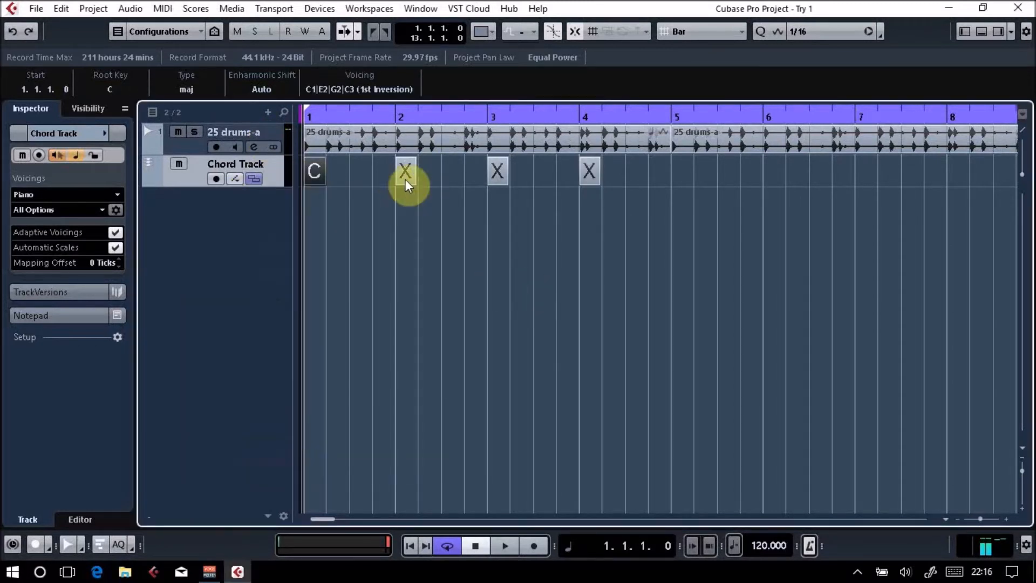
Define the chord event at bar 2 as A minor, looking briefly at the Chord Assistant, and reselect the bar 1 chord.
double_click(406, 178)
click(401, 195)
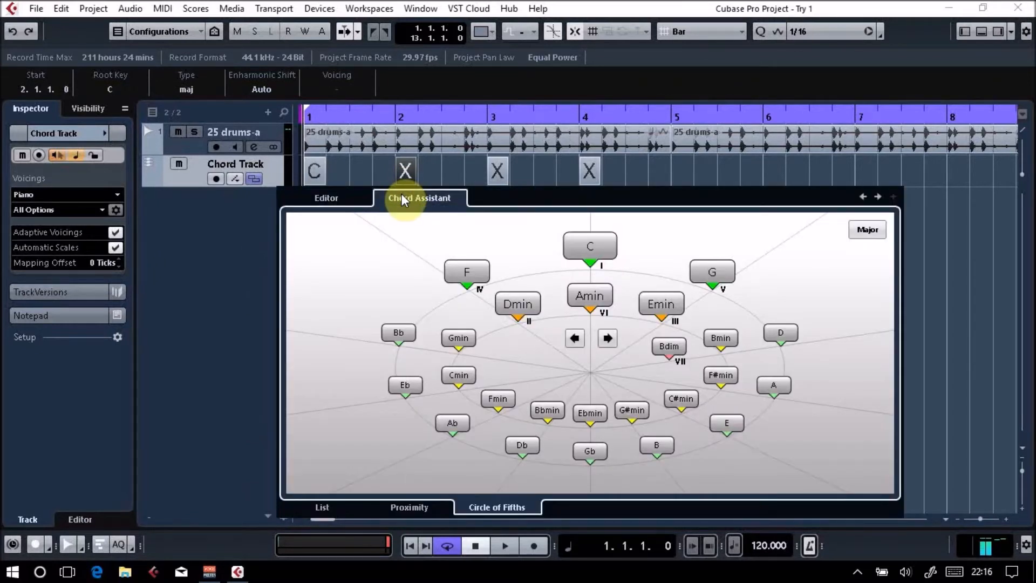
click(351, 195)
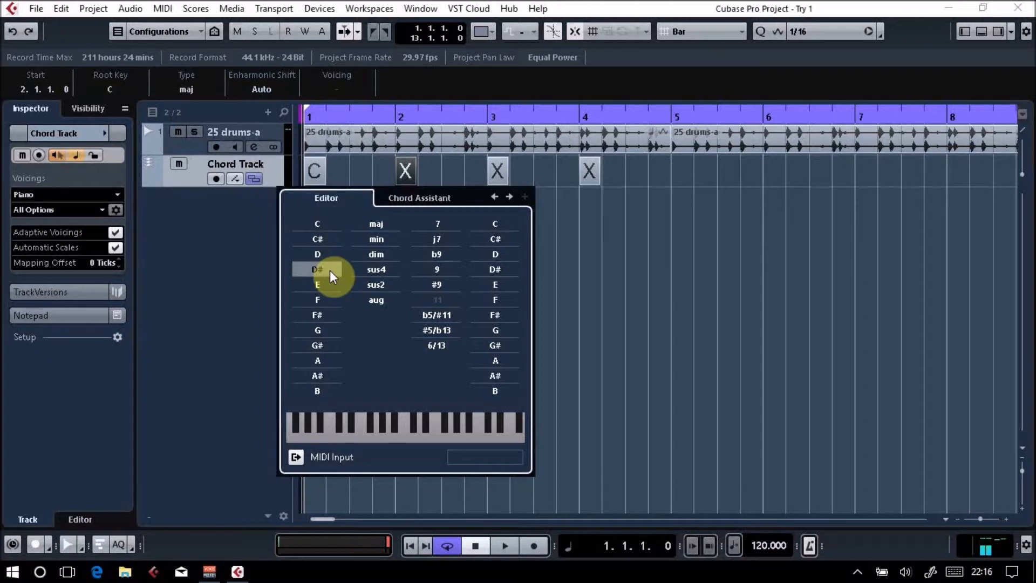
click(319, 363)
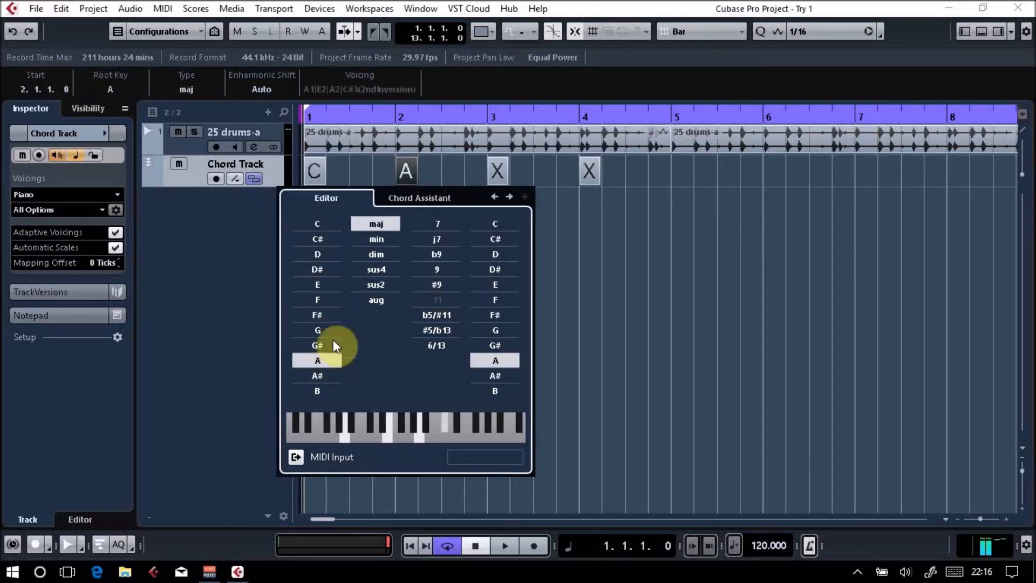
click(376, 239)
click(628, 271)
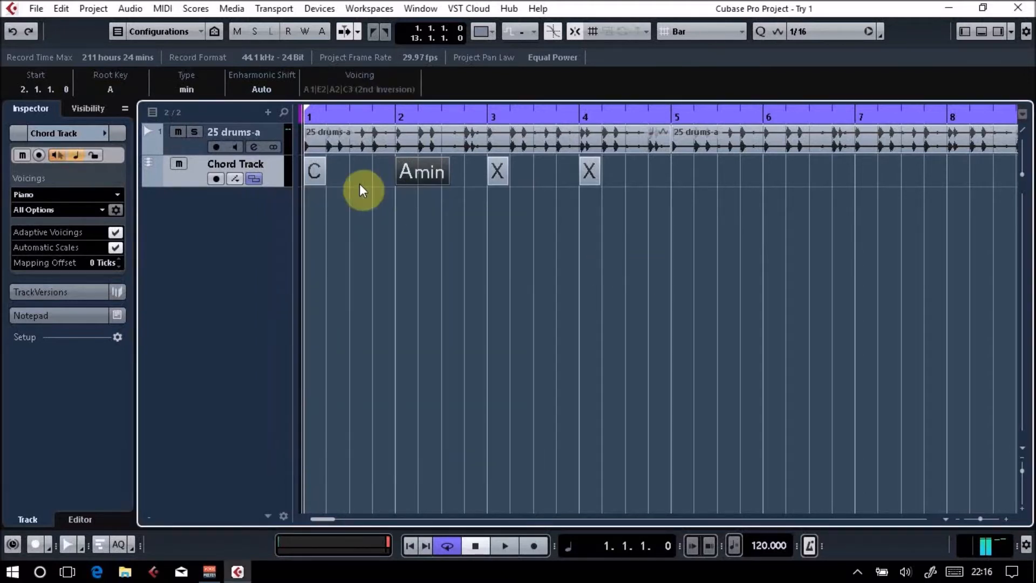
click(310, 171)
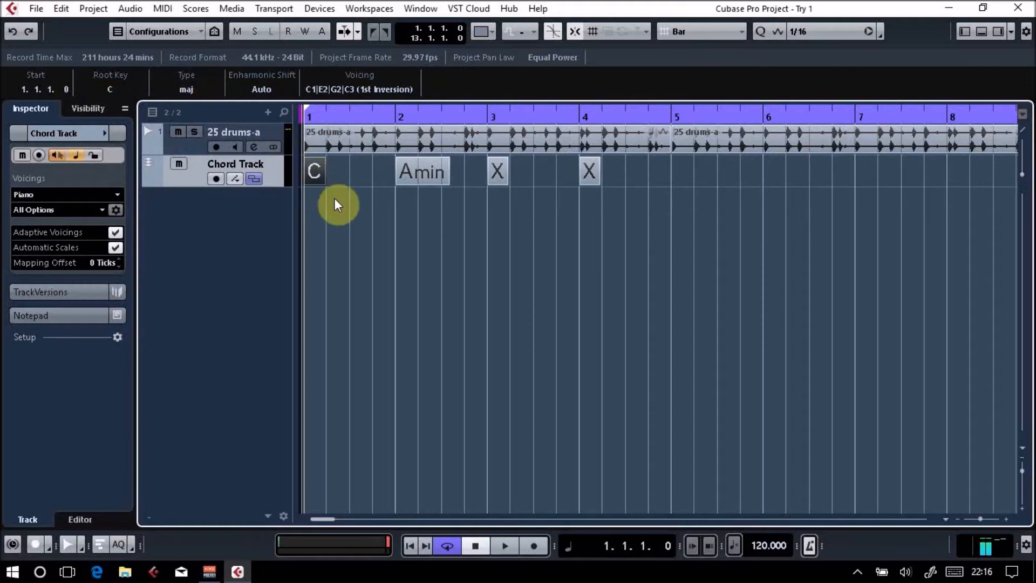
Insert the MediaBay loop 68Mod - Verse A - E.Piano.midiloop at bar 1 on a new E.Piano track and play it briefly.
key(F5)
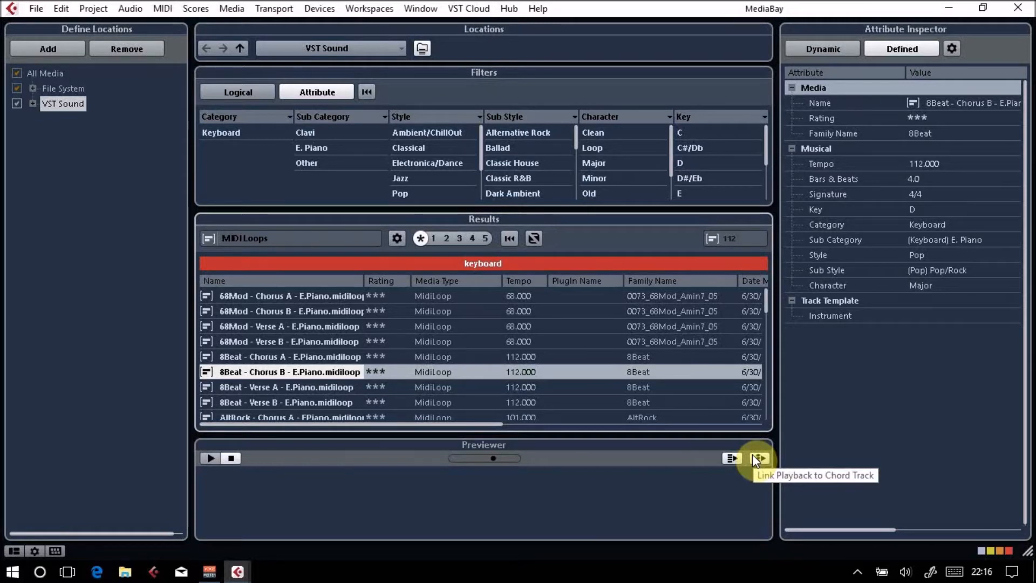
click(271, 326)
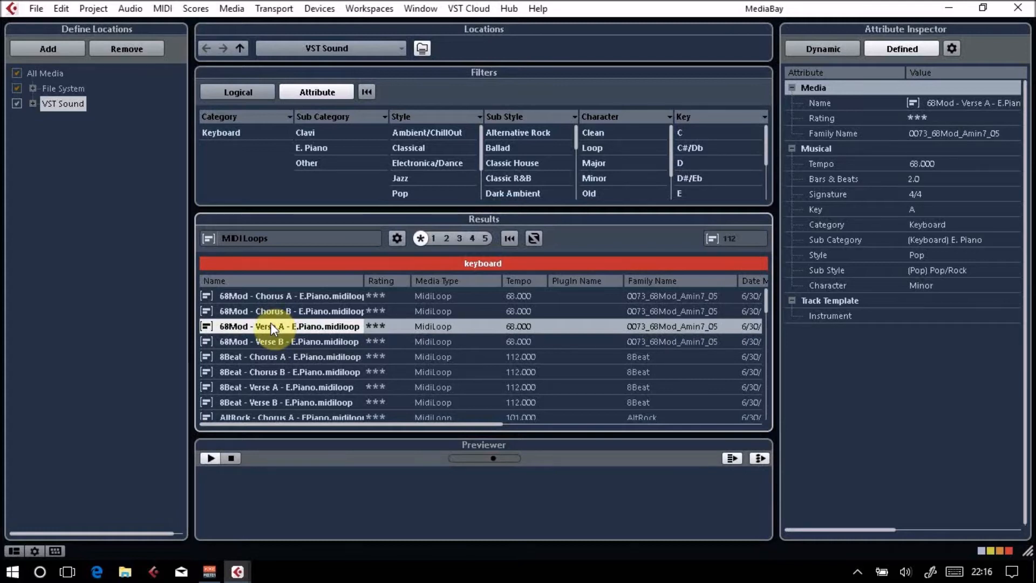
click(1019, 12)
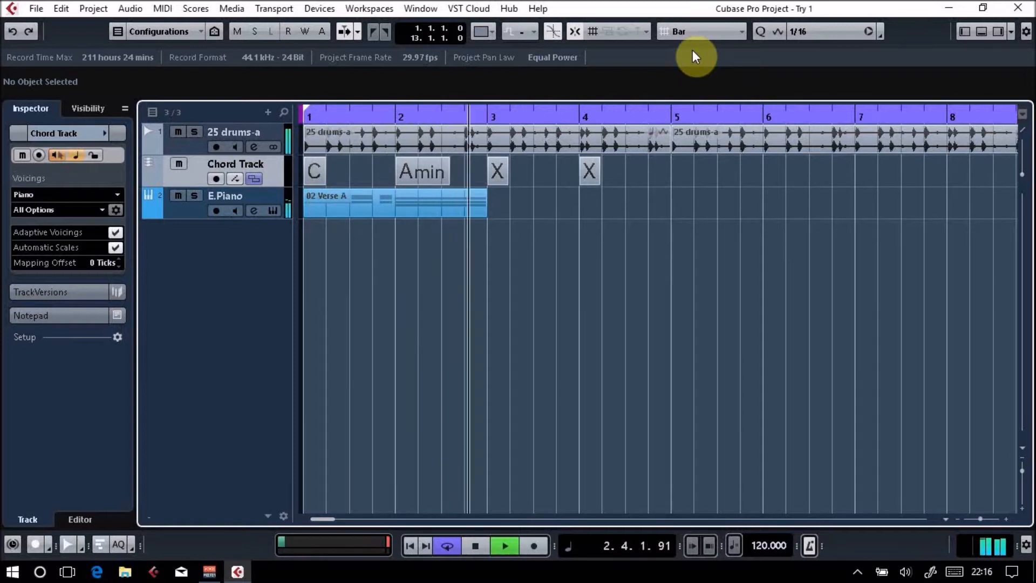
key(space)
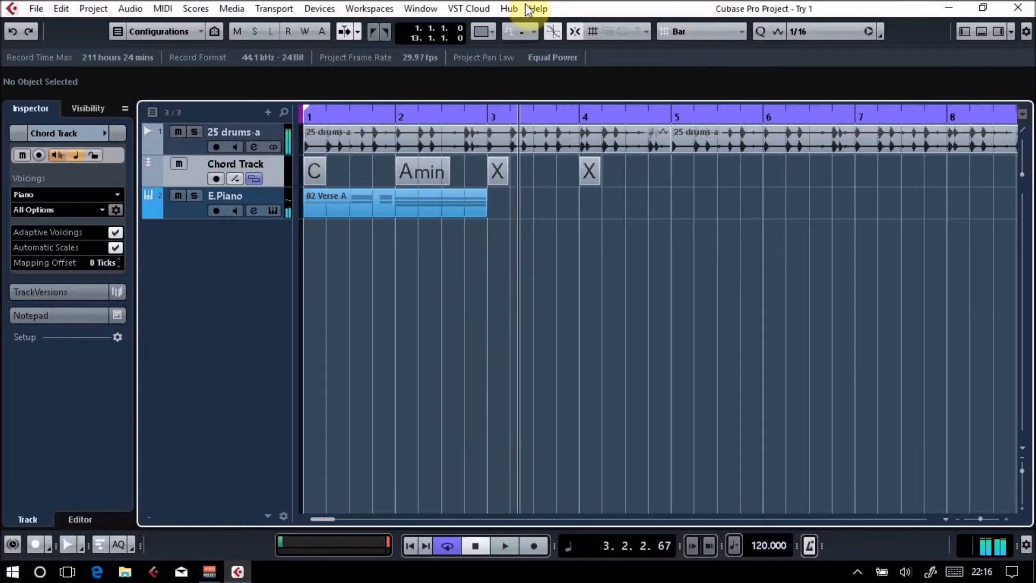
Duplicate the 02 Verse A part twice so the E.Piano track is filled up to bar 7, and return to bar 1.
click(354, 199)
key(ctrl+d)
key(ctrl+d)
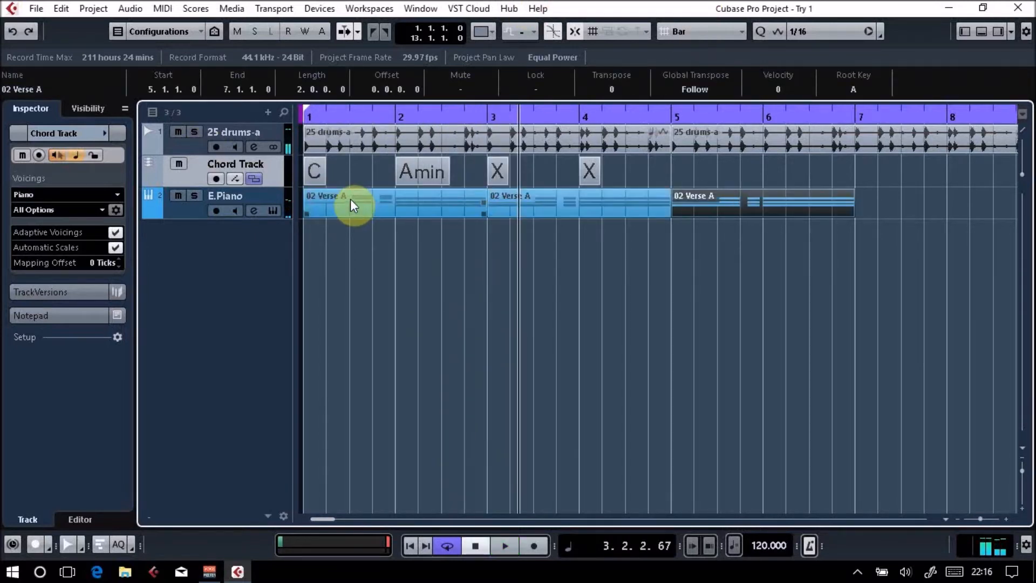
click(358, 115)
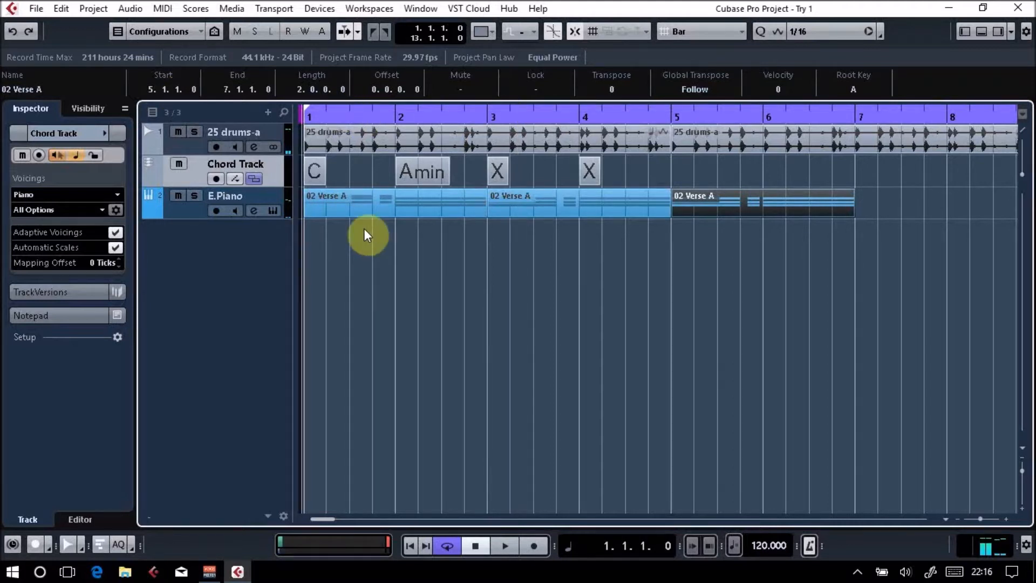
Examine the notes of the first 02 Verse A part in the Key Editor during playback, and close the editor and the lower zone.
double_click(335, 203)
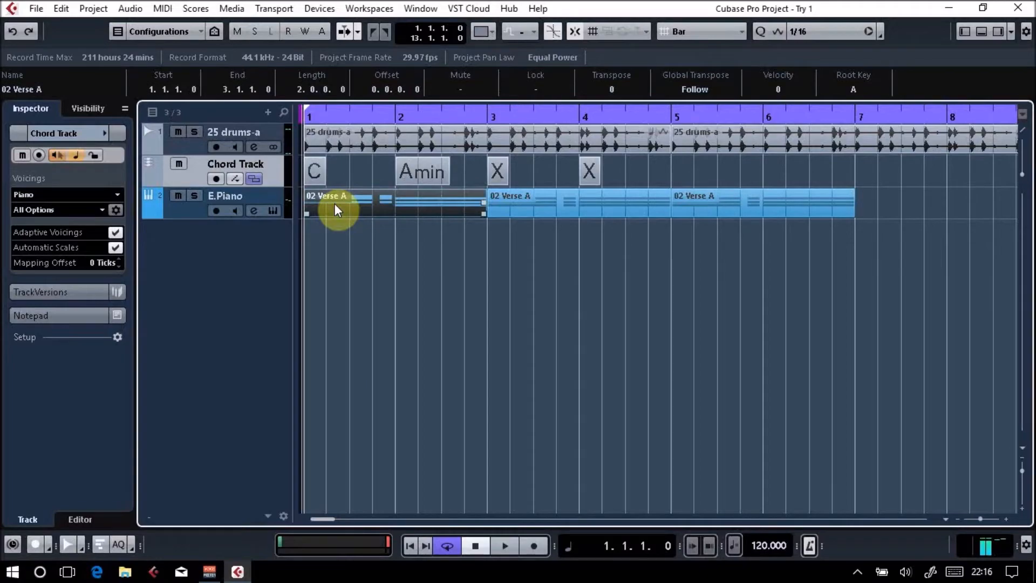
click(992, 395)
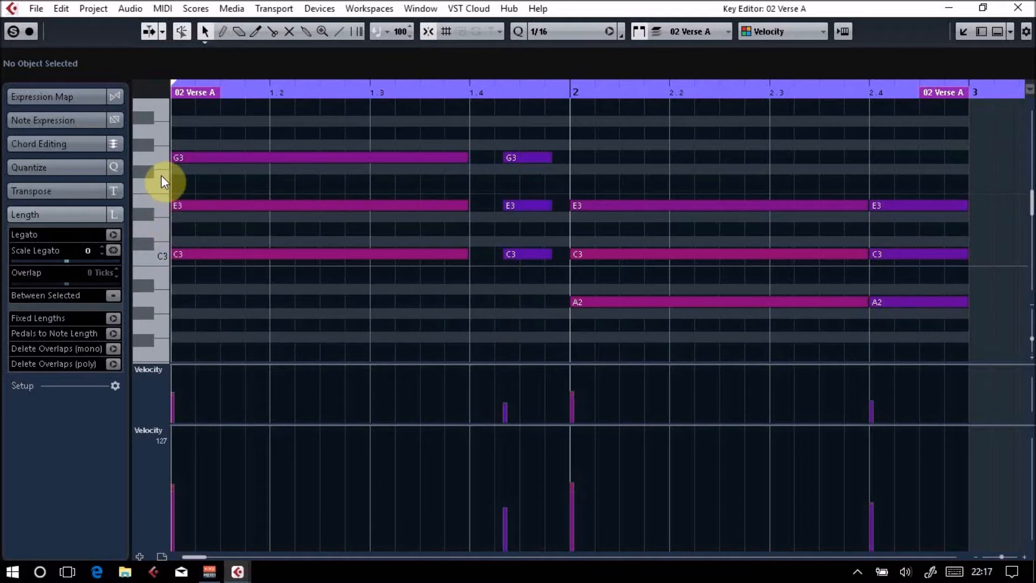
key(space)
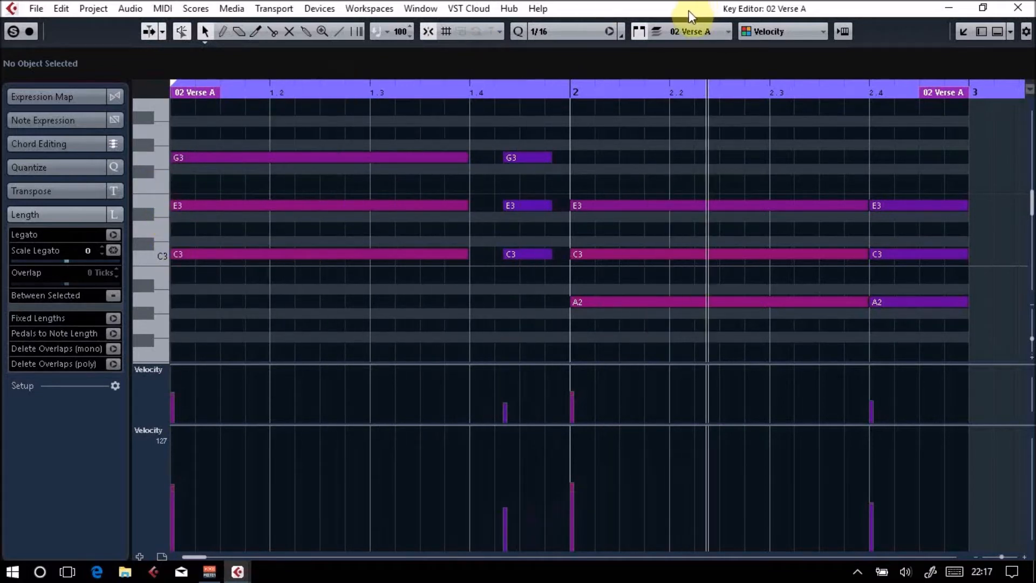
click(1018, 11)
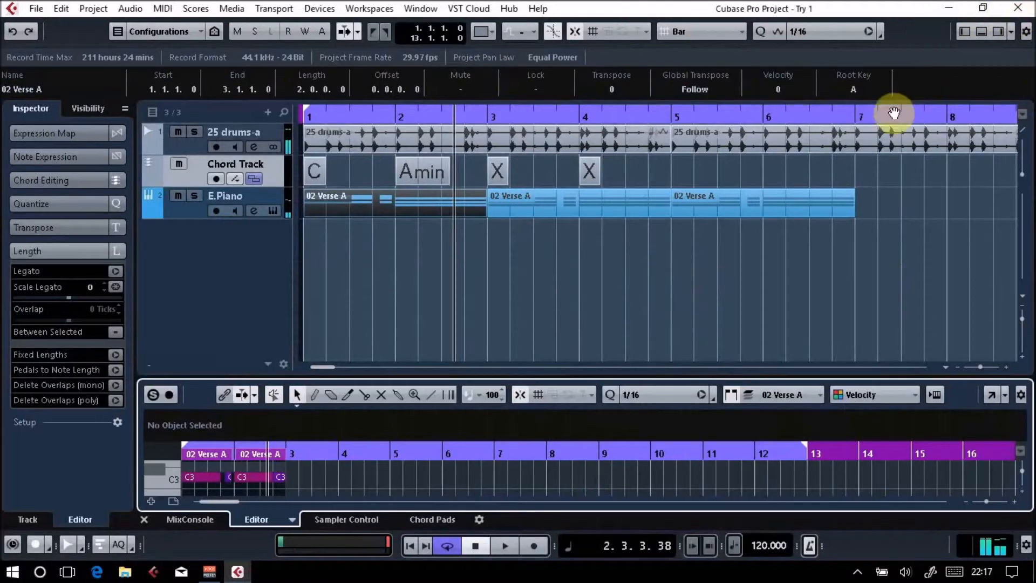
click(983, 32)
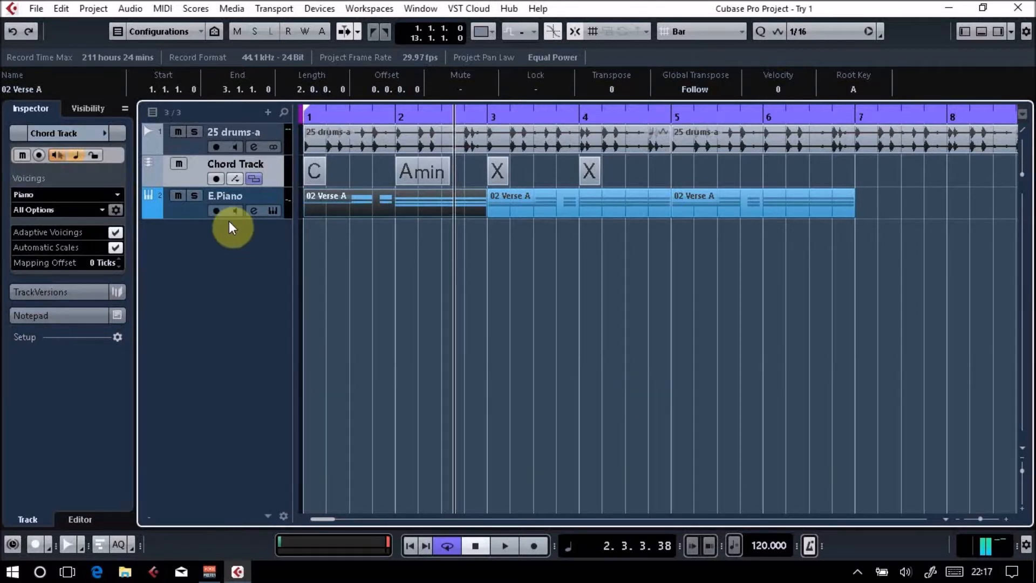
Insert the MediaBay bass loop 8Beat - Chorus A - FingerBass.midiloop at bar 1 on a new FingerBass track and play it briefly.
click(181, 211)
click(342, 116)
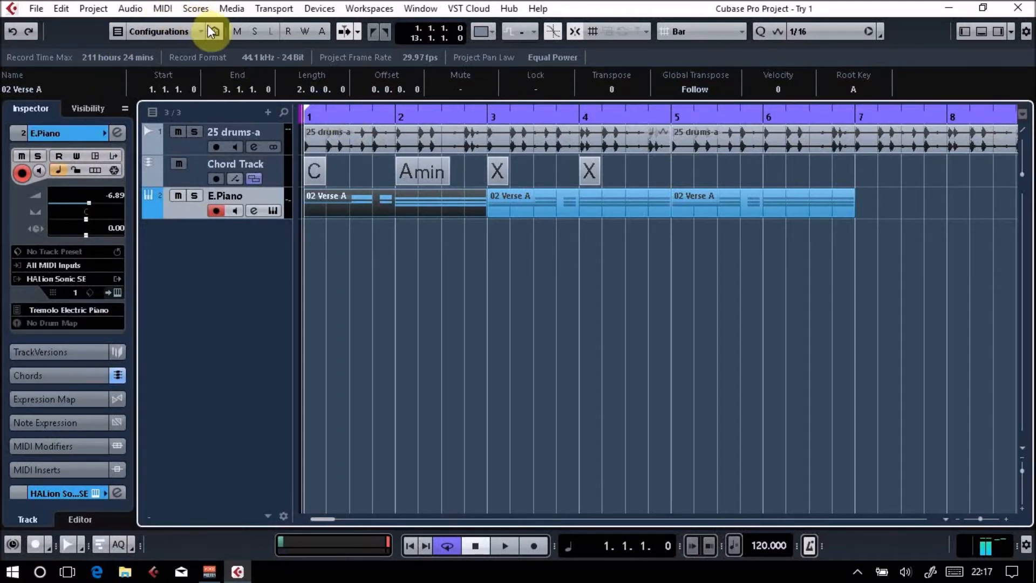
key(F5)
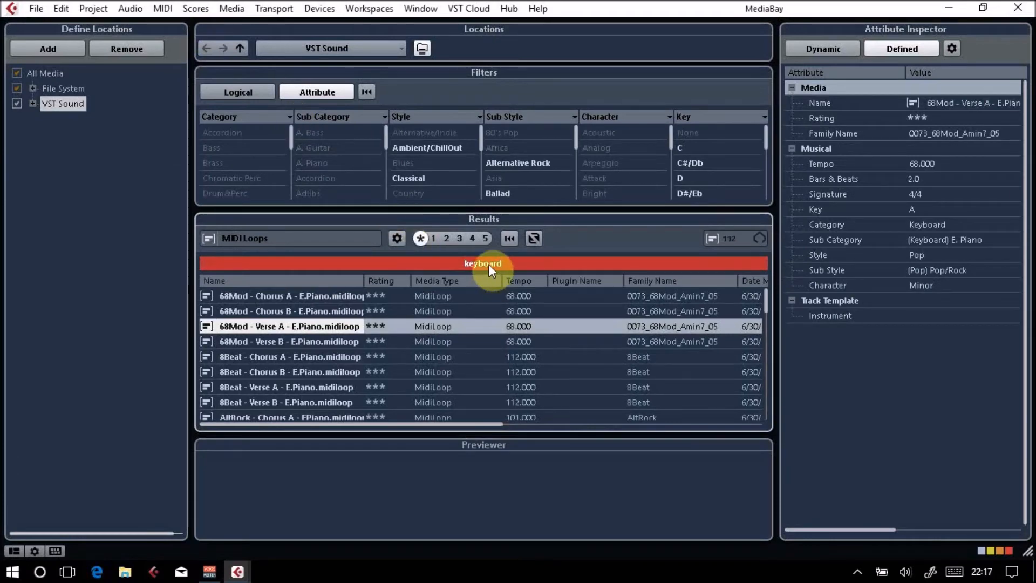
double_click(488, 264)
text(bass)
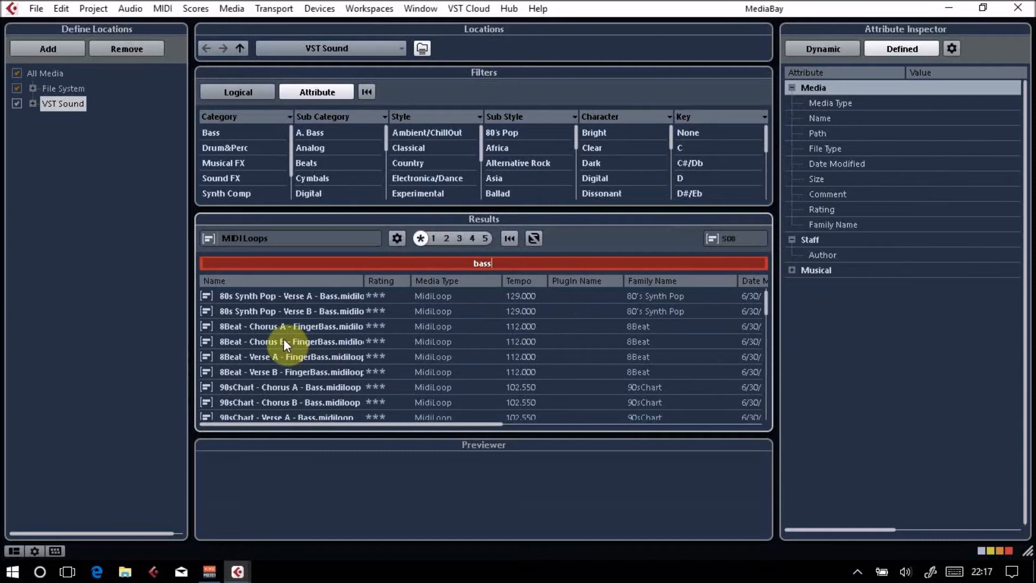
click(265, 324)
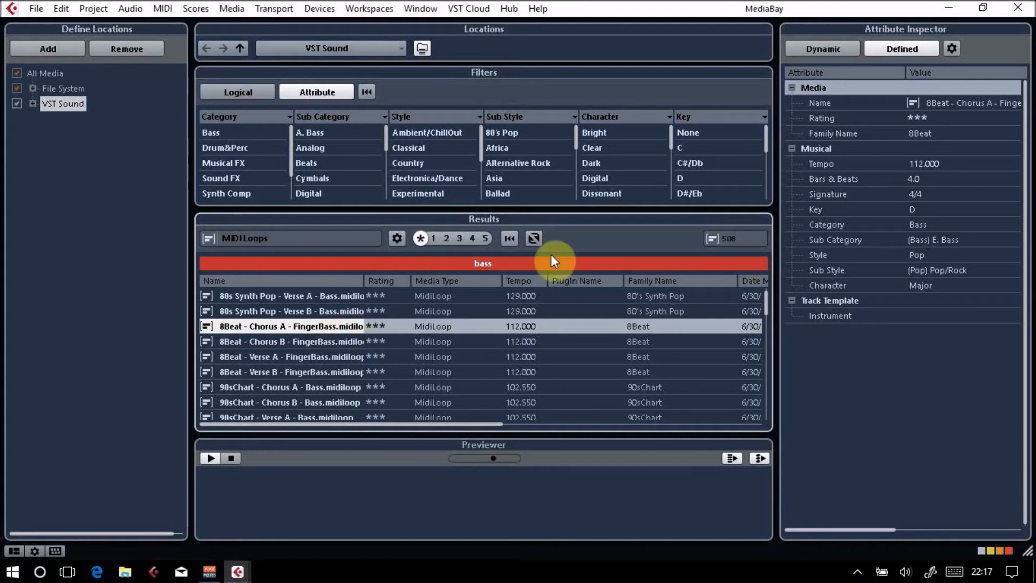
click(1018, 8)
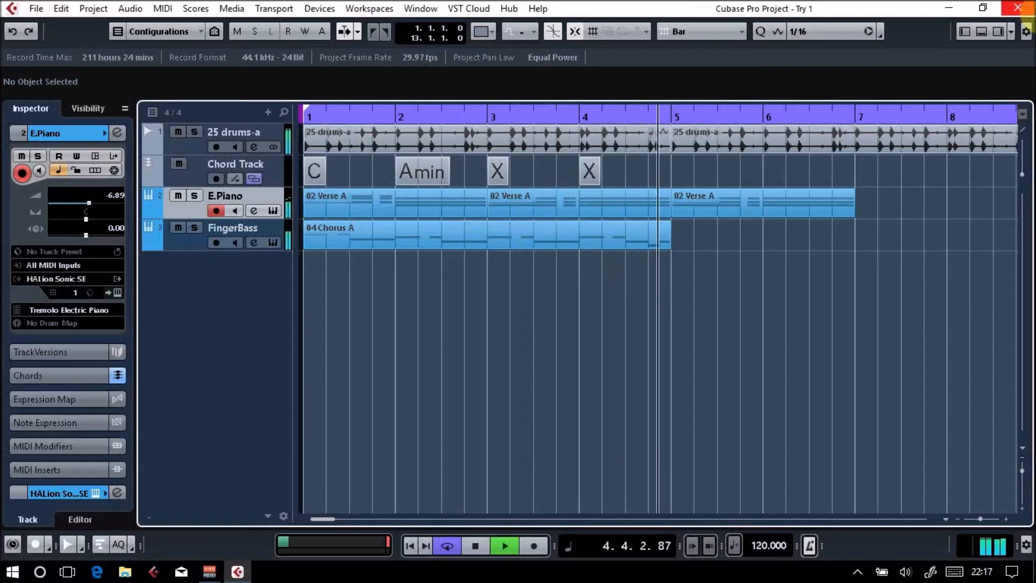
key(space)
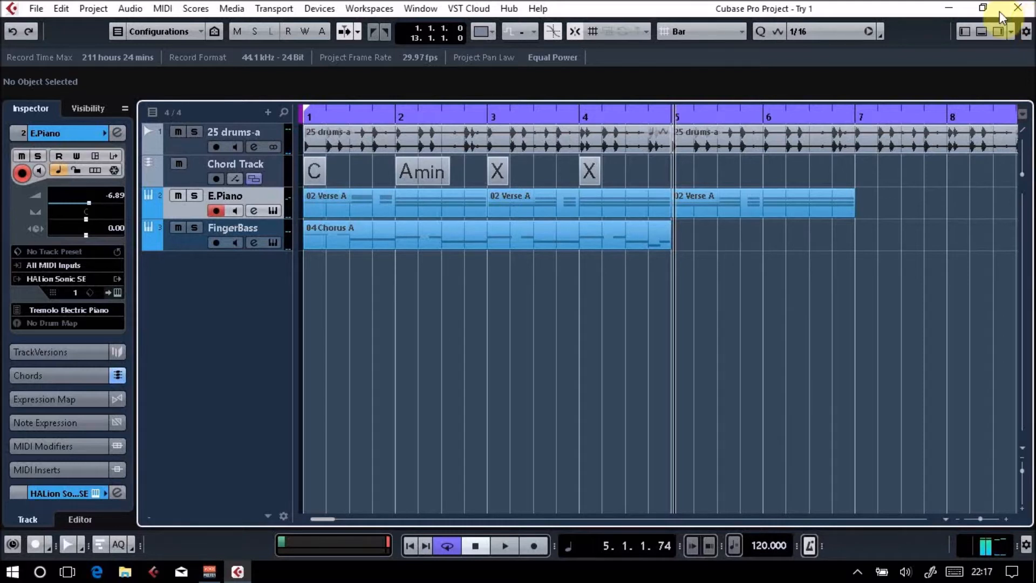
Split the FingerBass part 04 Chorus A at bars 3 and 4, and duplicate its last one-bar piece to bar 5.
right_click(521, 305)
click(562, 306)
click(506, 242)
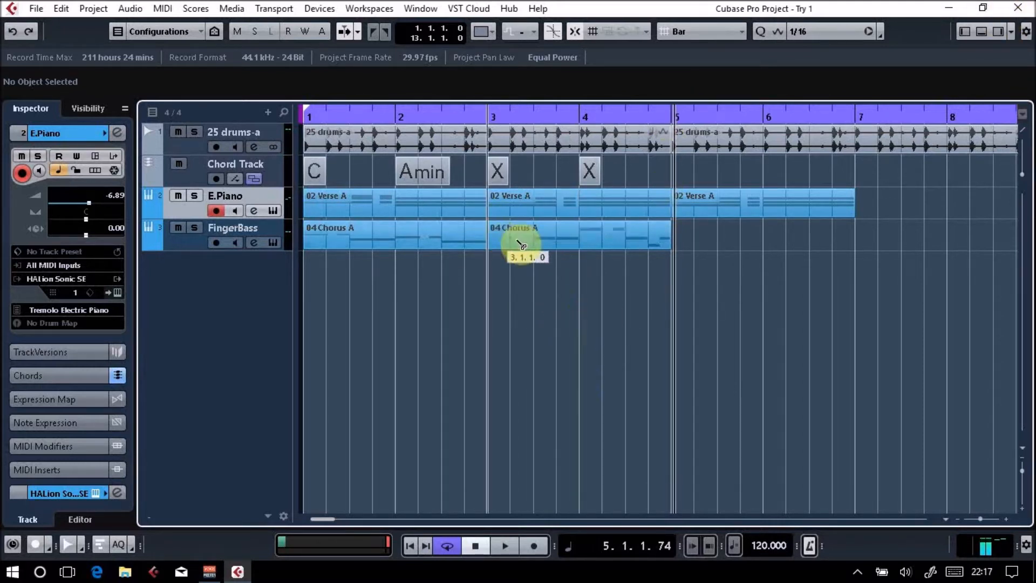
click(574, 242)
key(1)
click(592, 243)
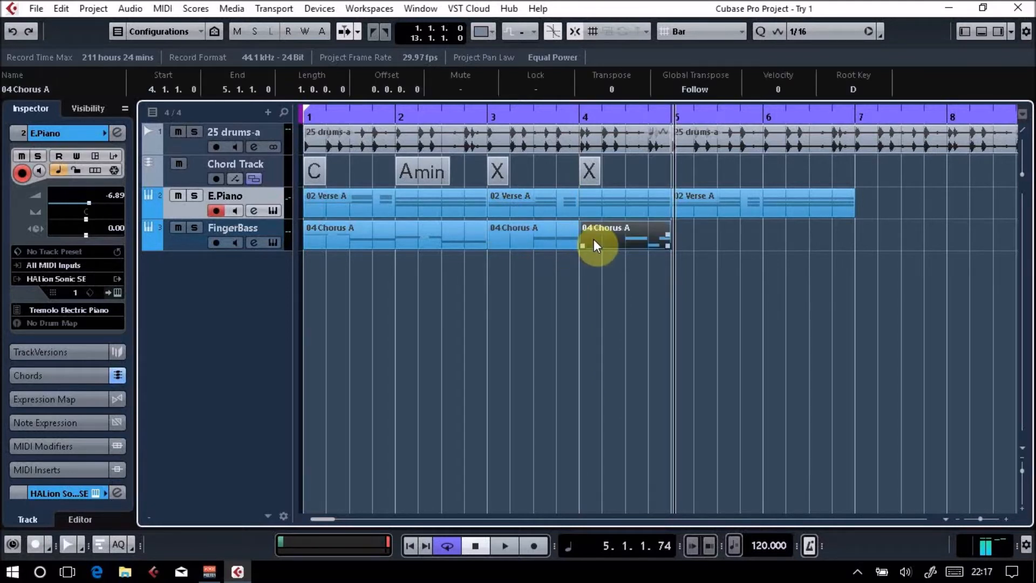
key(ctrl+d)
Apply Color 3 to all parts on the FingerBass track.
drag(845, 332, 324, 233)
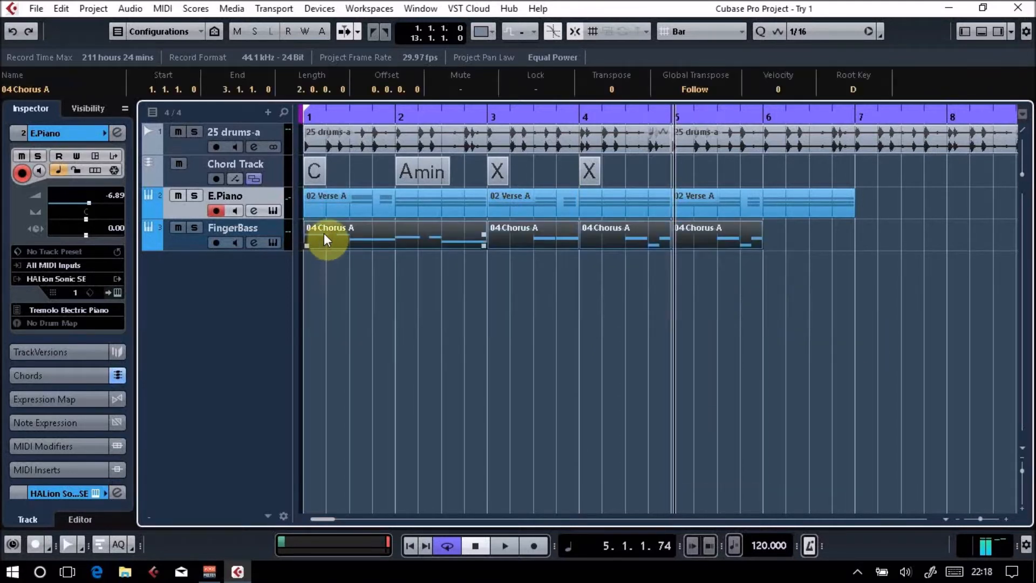
click(482, 32)
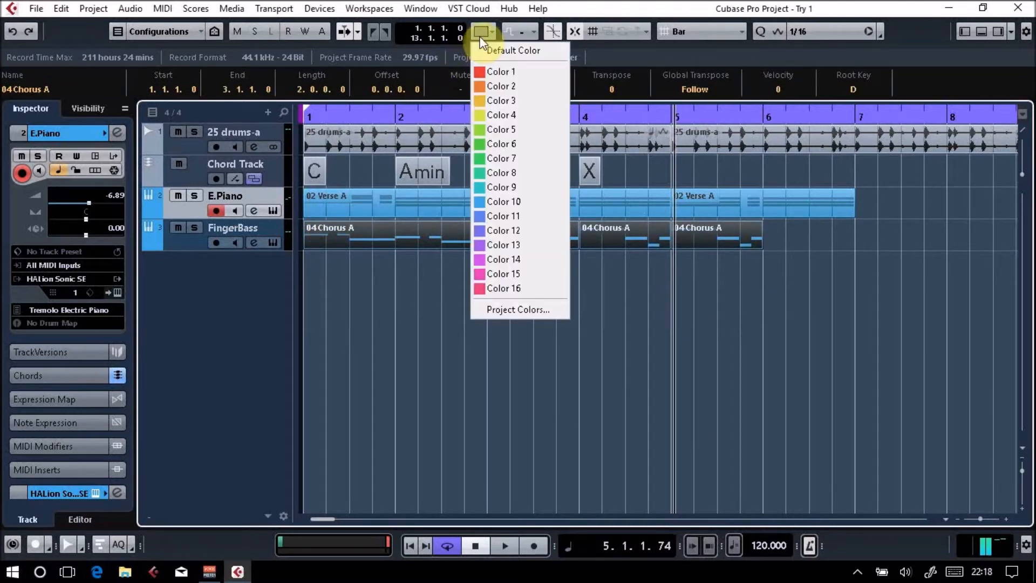
click(494, 101)
click(501, 355)
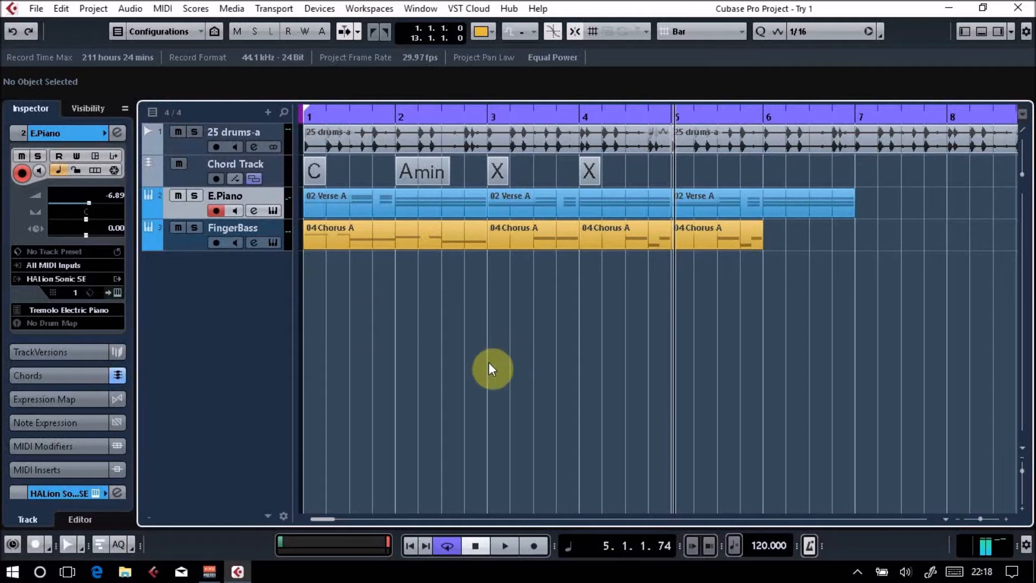
Add one mono audio track named guitar.
right_click(196, 269)
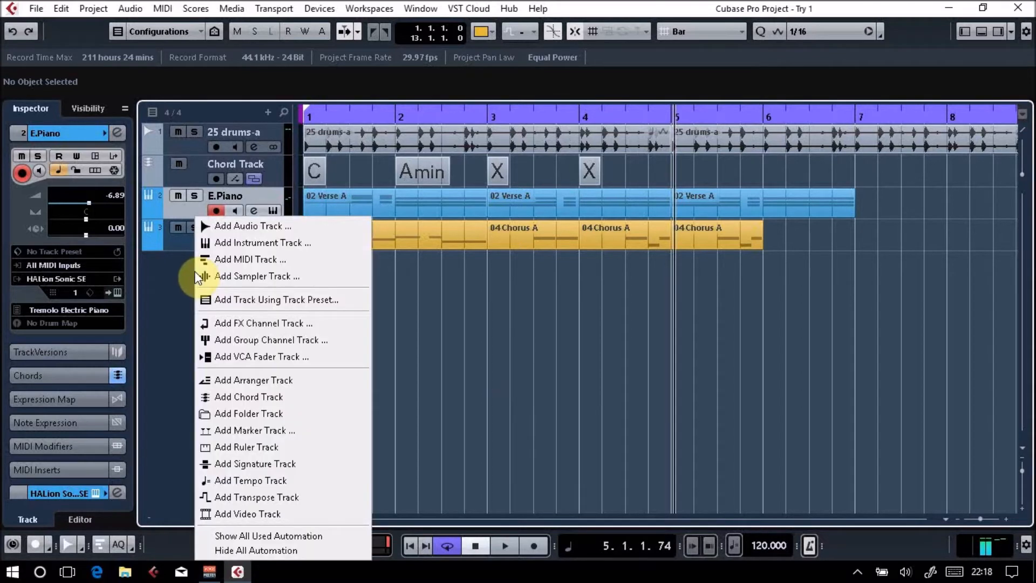
right_click(170, 298)
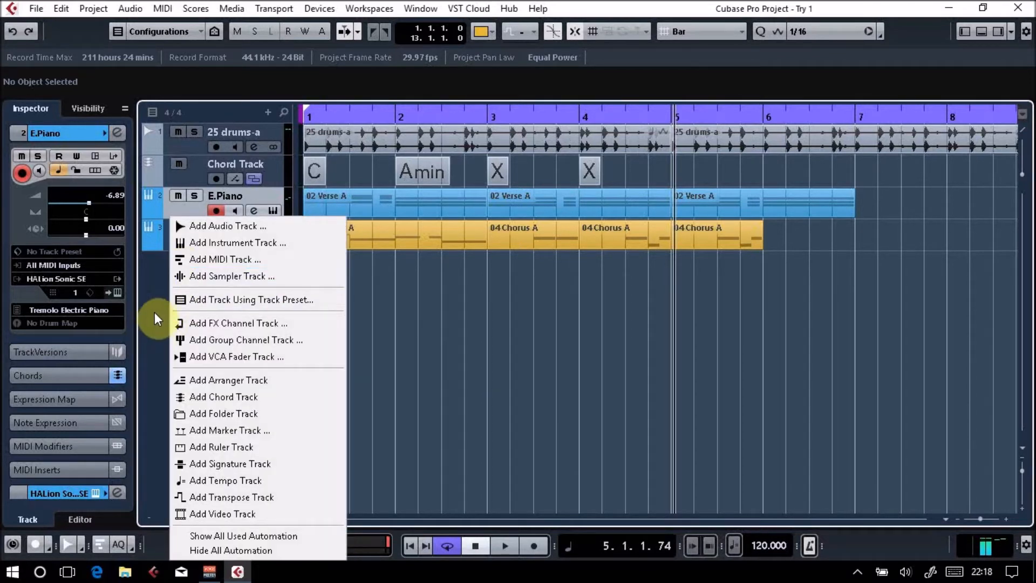
right_click(154, 311)
click(204, 226)
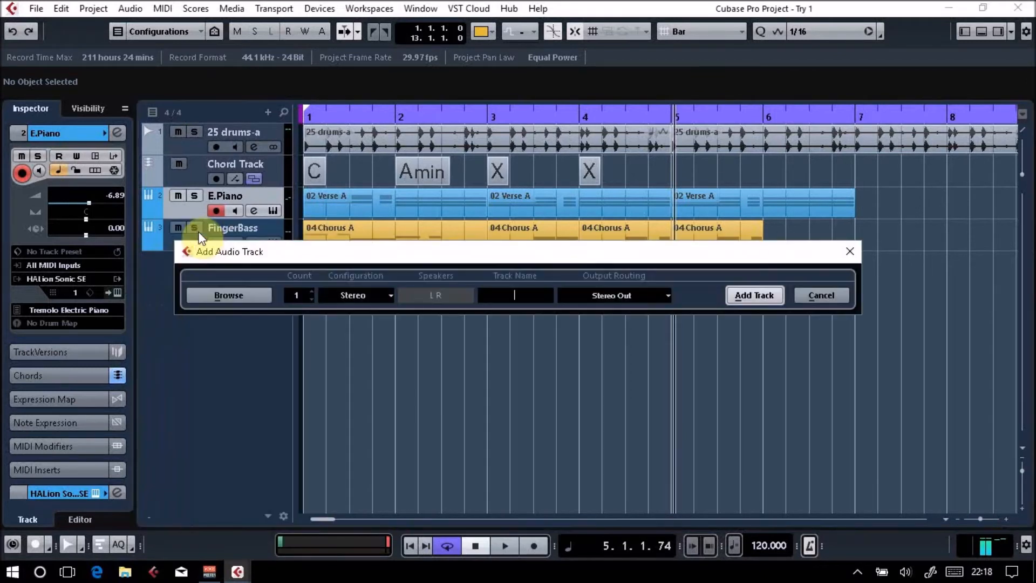
click(348, 297)
click(354, 314)
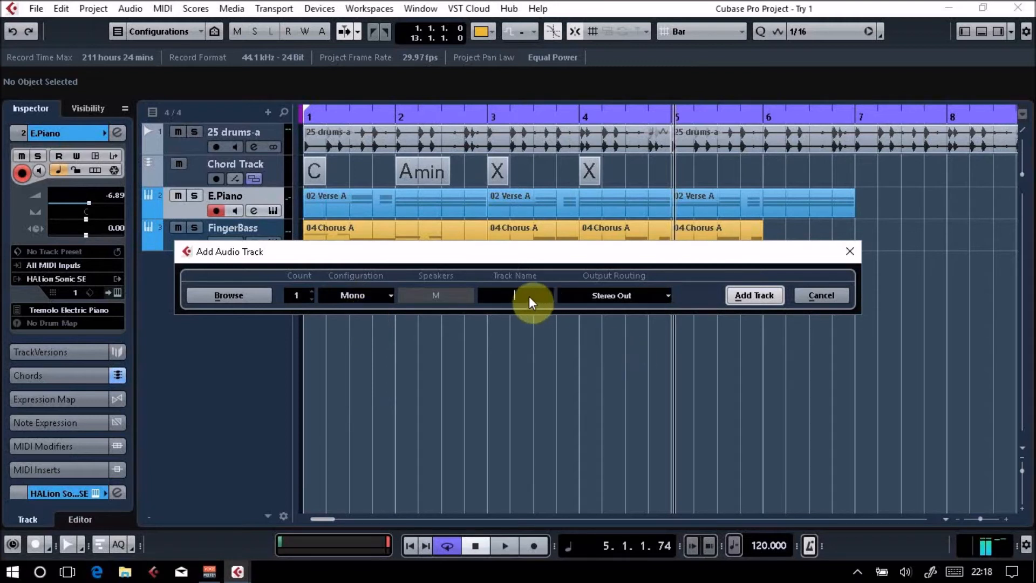
text(guitar)
key(Return)
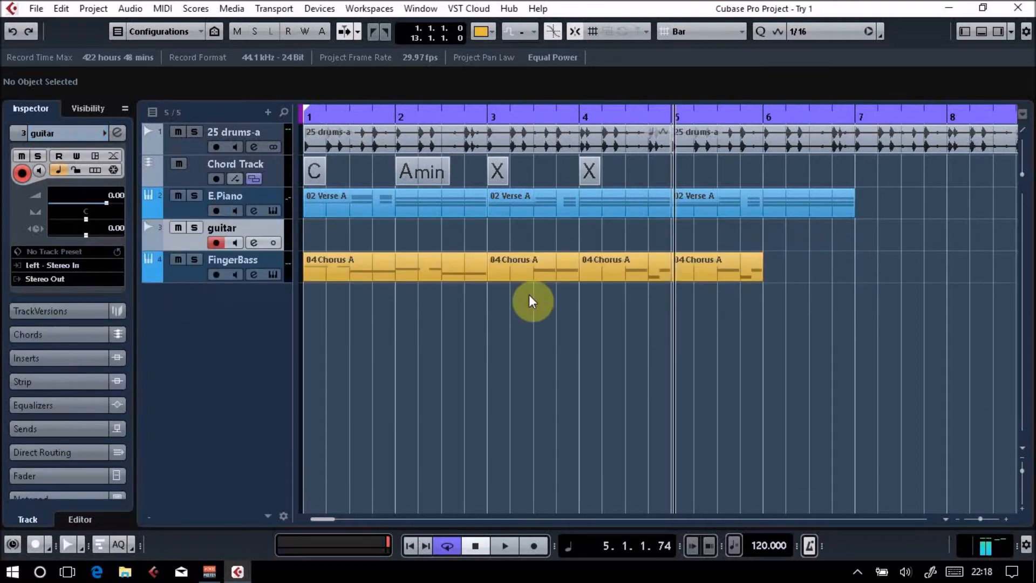
Move the guitar track above the 25 drums-a track, looking briefly at the color palette.
drag(193, 241, 202, 140)
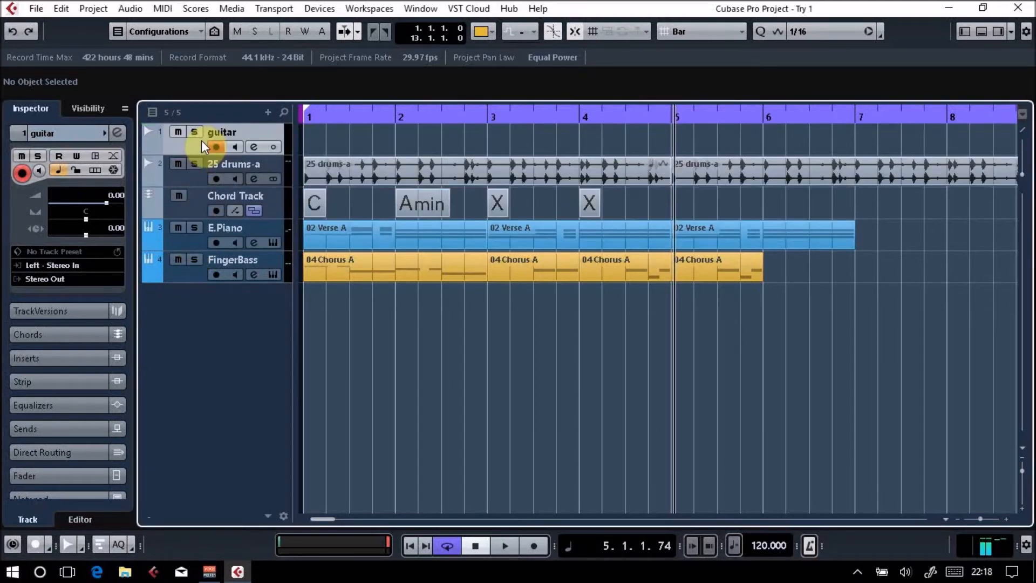
click(478, 33)
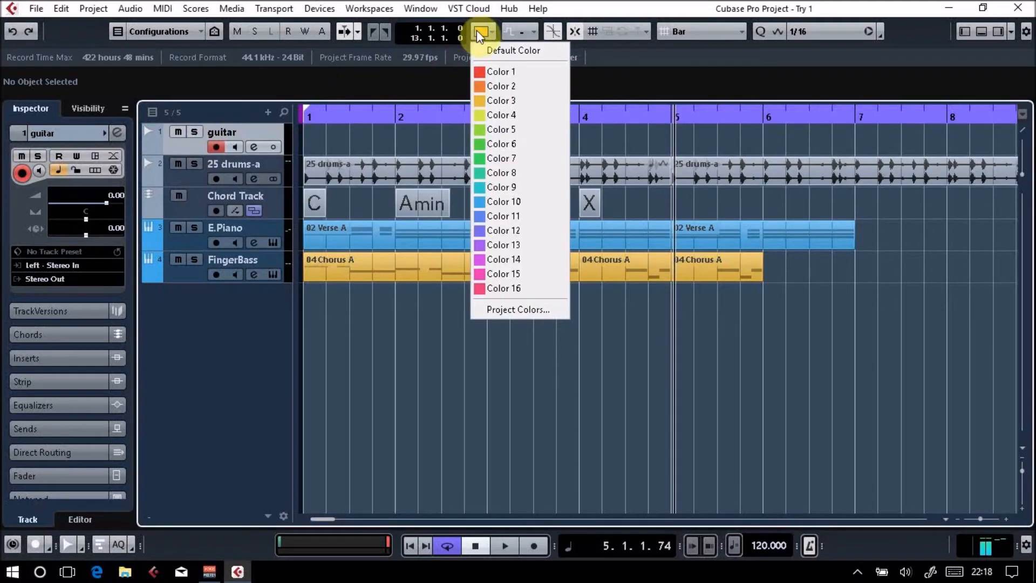
click(395, 472)
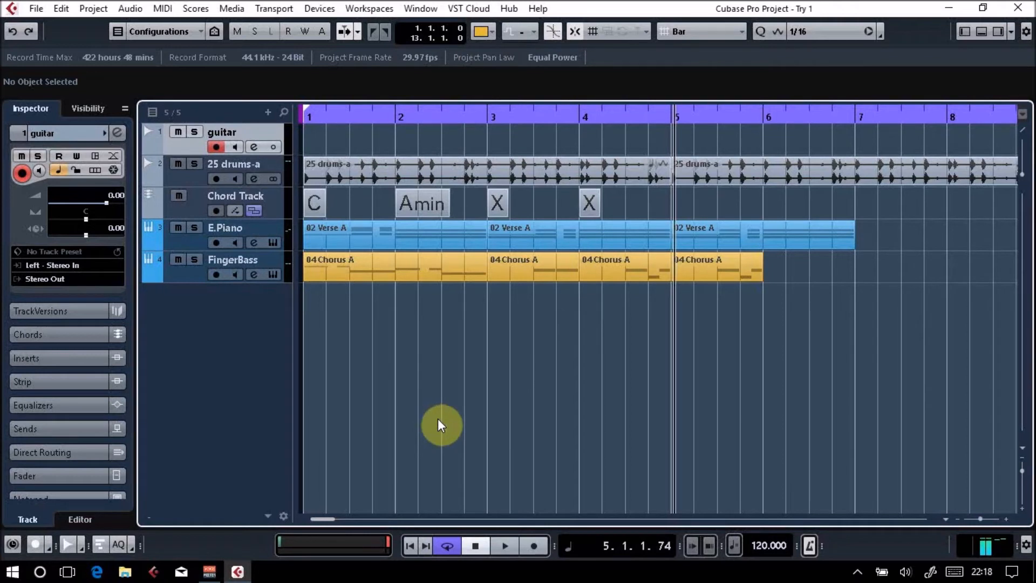
Delete the surplus 25 drums-a loop repeats after bar 9.
drag(856, 328, 309, 146)
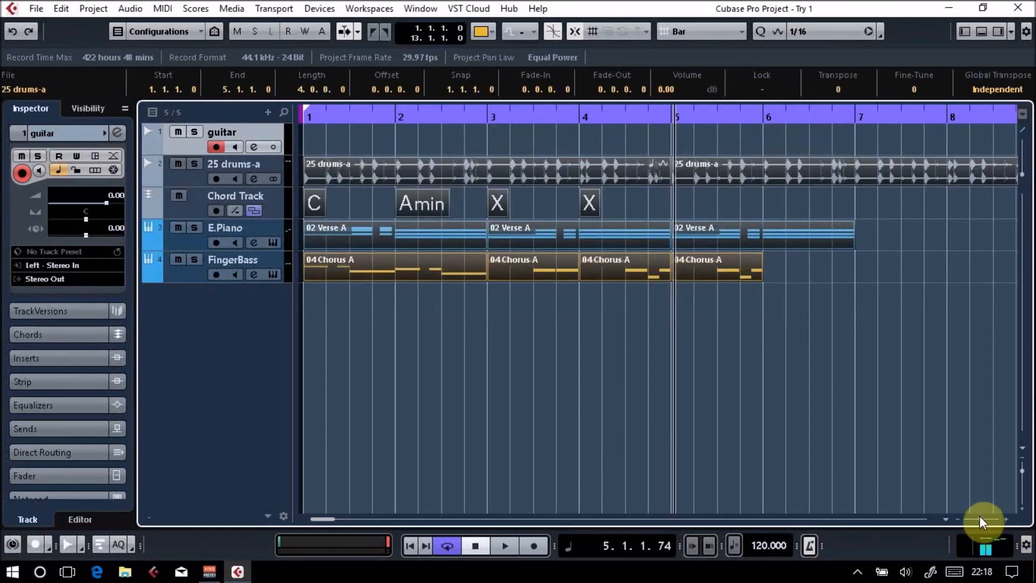
drag(982, 519, 979, 519)
drag(893, 341, 633, 165)
drag(854, 328, 706, 183)
key(Delete)
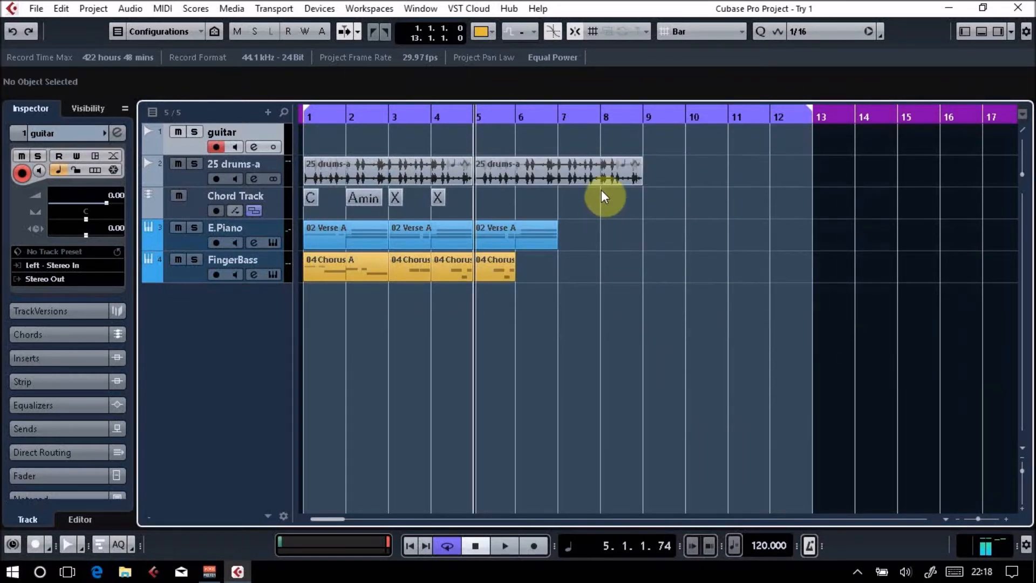
Set the locators around the two remaining 25 drums-a events, from bar 1 to bar 9, trying a different right locator position.
drag(668, 174, 285, 122)
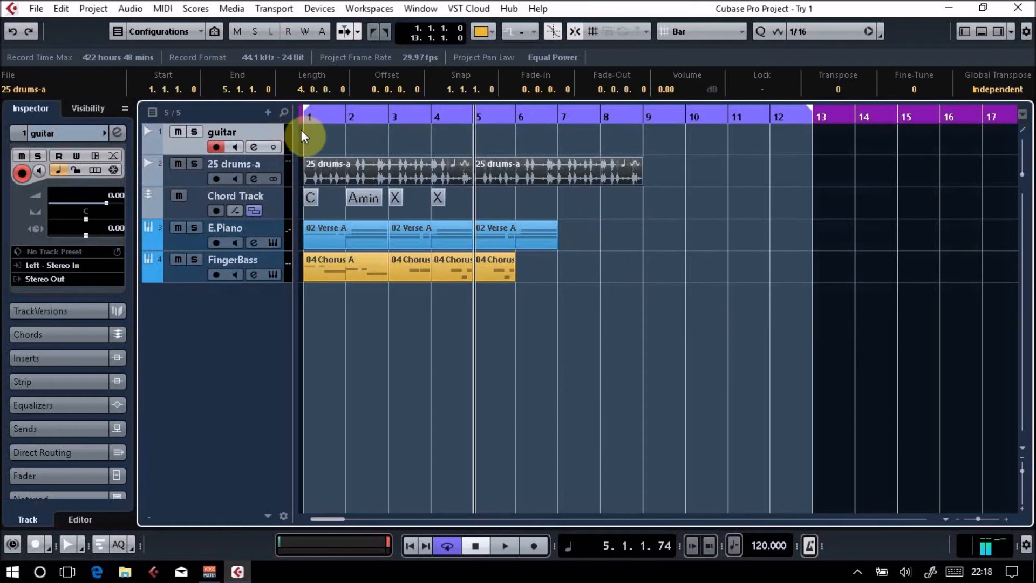
drag(750, 179, 304, 168)
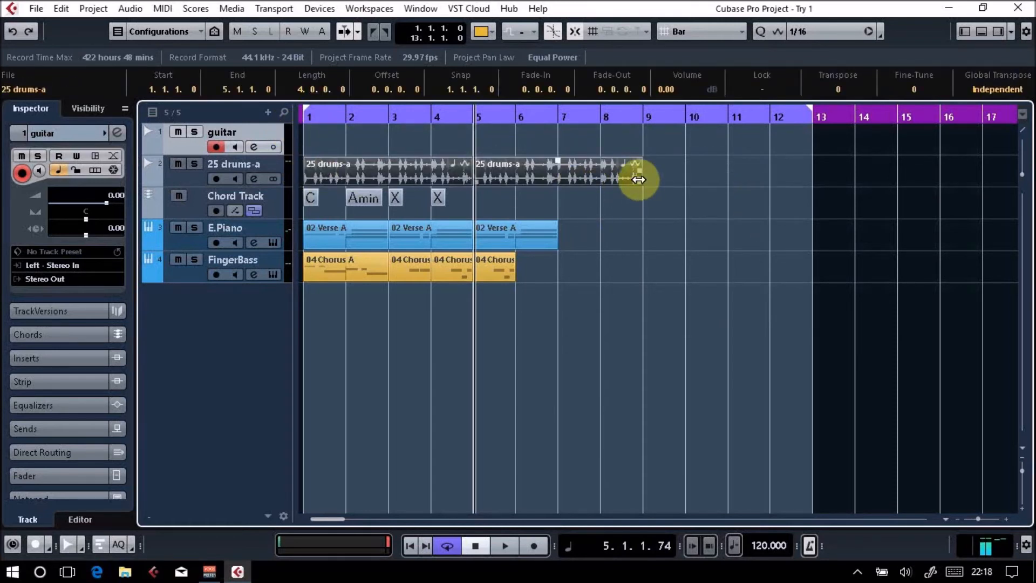
key(p)
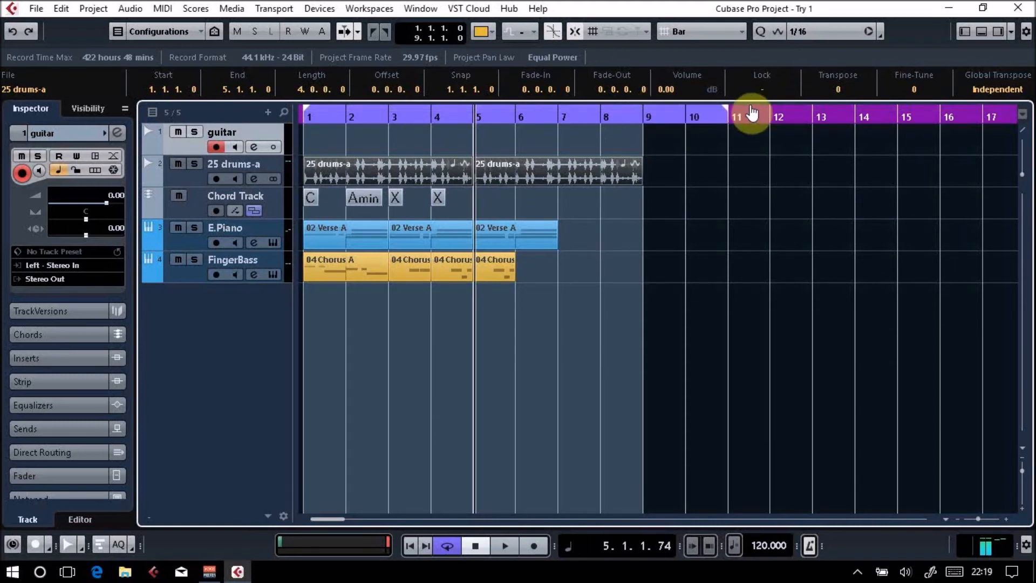
mouse_move(645, 111)
mouse_down()
mouse_move(414, 112)
mouse_move(642, 126)
mouse_up()
drag(649, 164, 310, 158)
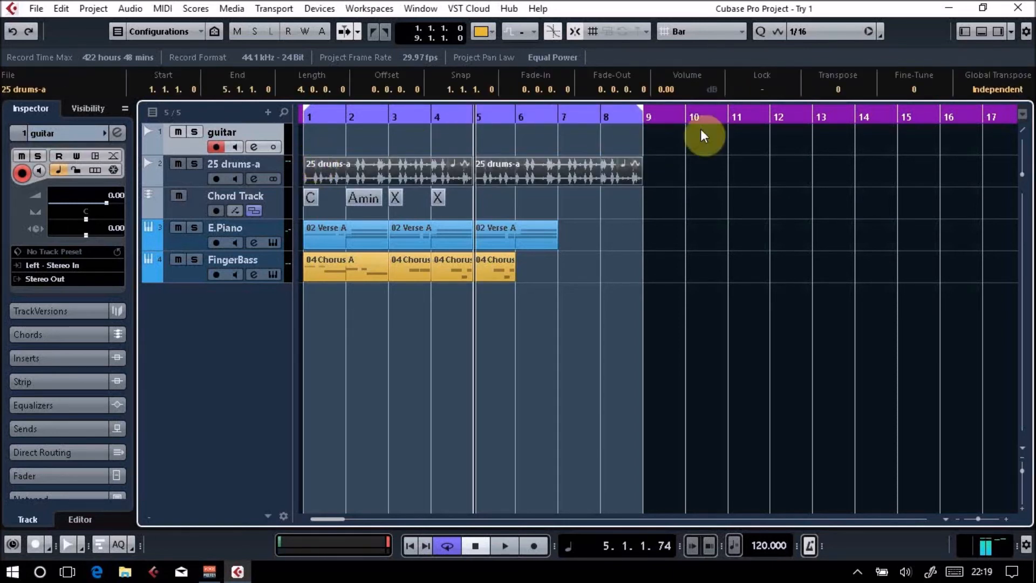
Set the snap grid type to Beat and extend the right locator one beat past bar 9, to 9.2.1.0.
drag(643, 111, 669, 180)
mouse_move(662, 122)
mouse_down()
mouse_move(629, 122)
mouse_move(741, 128)
mouse_move(652, 121)
mouse_move(664, 112)
mouse_up()
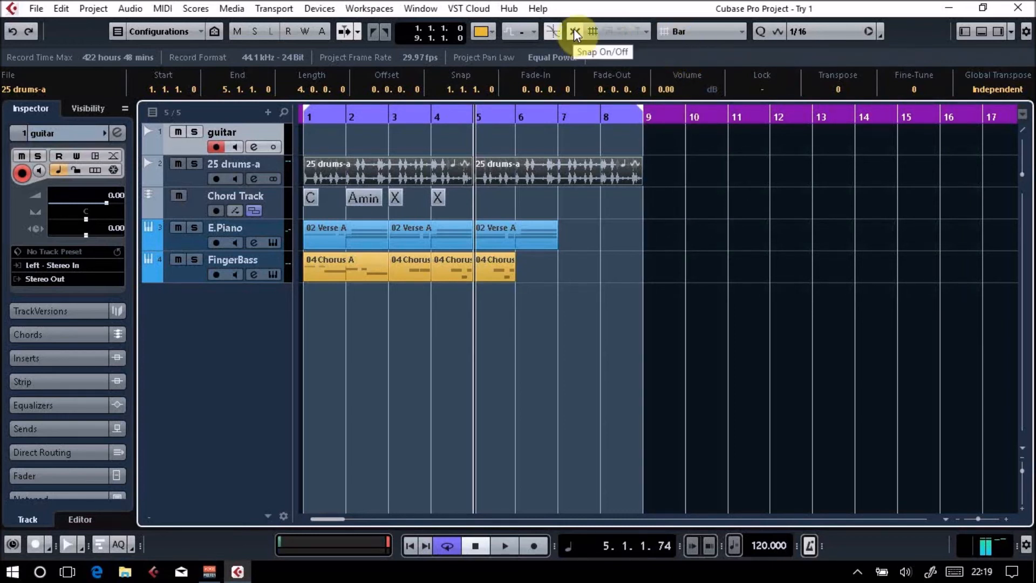
mouse_move(641, 111)
mouse_down()
mouse_move(712, 120)
mouse_move(656, 121)
mouse_up()
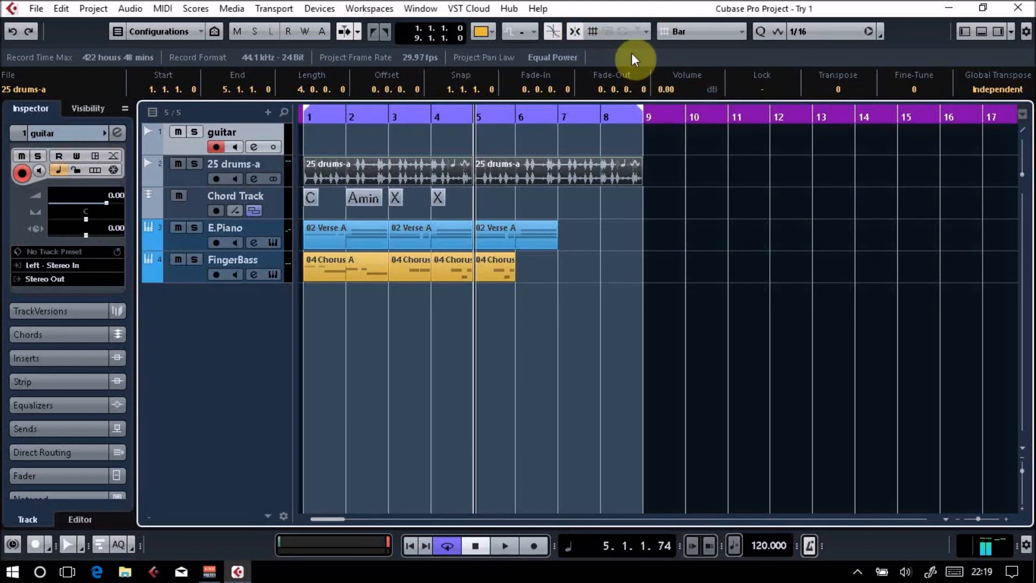
click(676, 33)
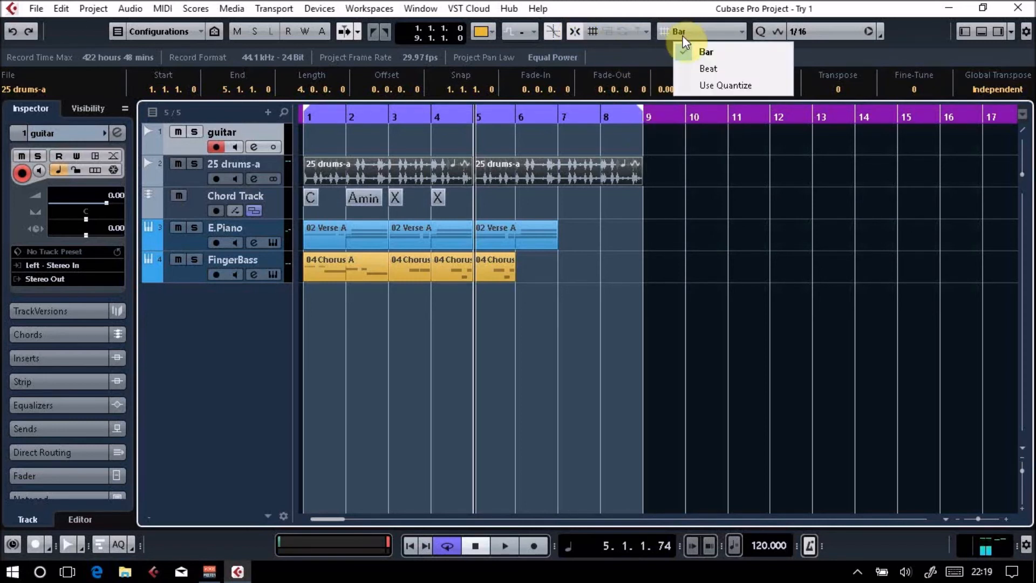
click(695, 69)
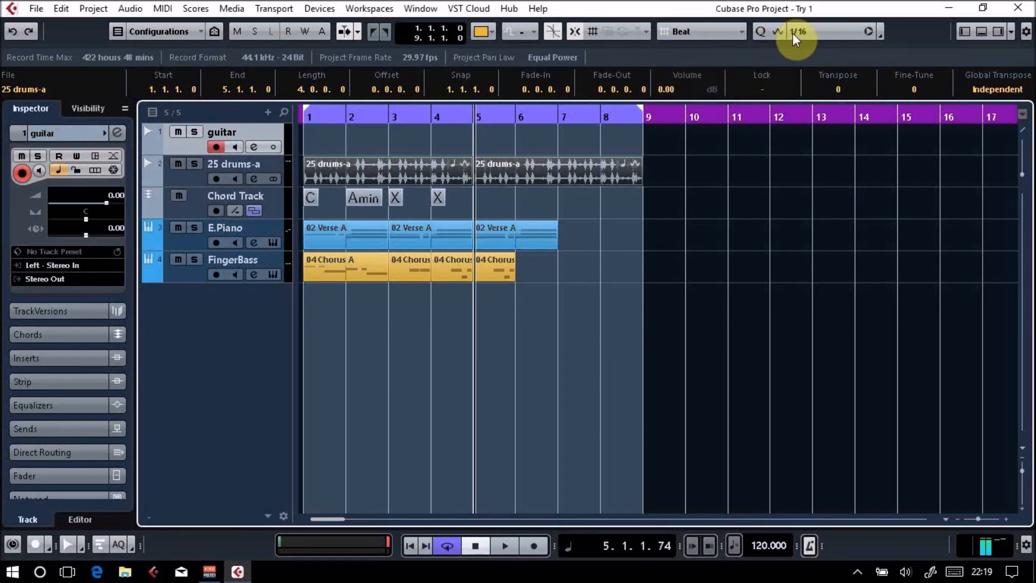
mouse_move(639, 109)
mouse_down()
mouse_move(730, 121)
mouse_move(654, 120)
mouse_up()
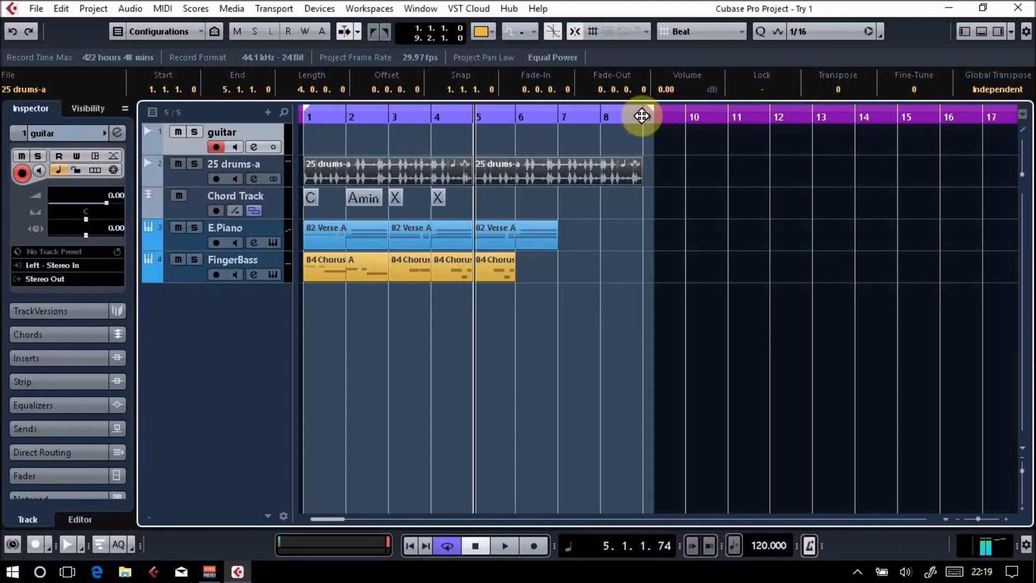
Start an audio mixdown export of the Stereo Out channel and name the file Mix try 1.
click(36, 8)
mouse_move(161, 243)
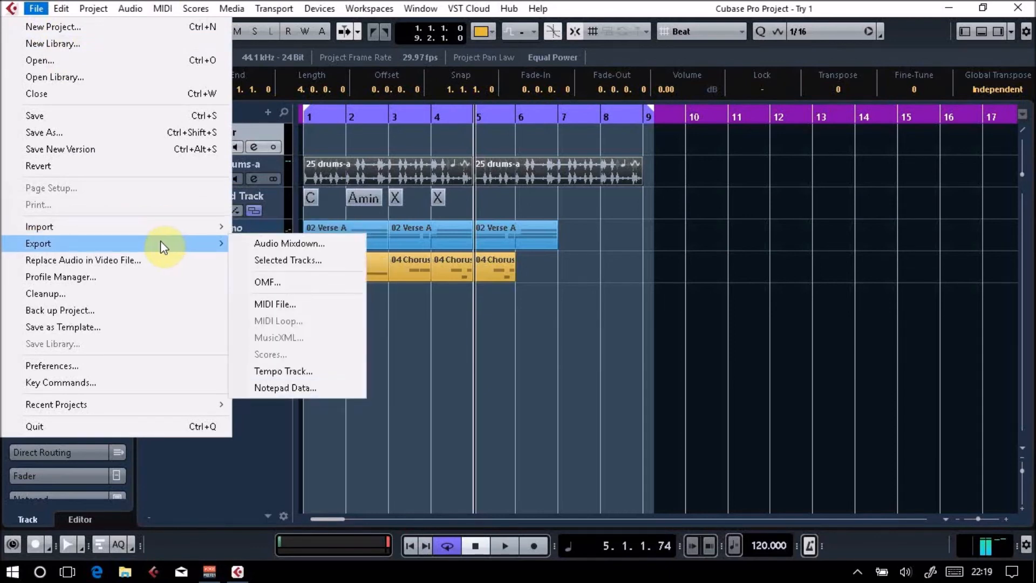
click(267, 245)
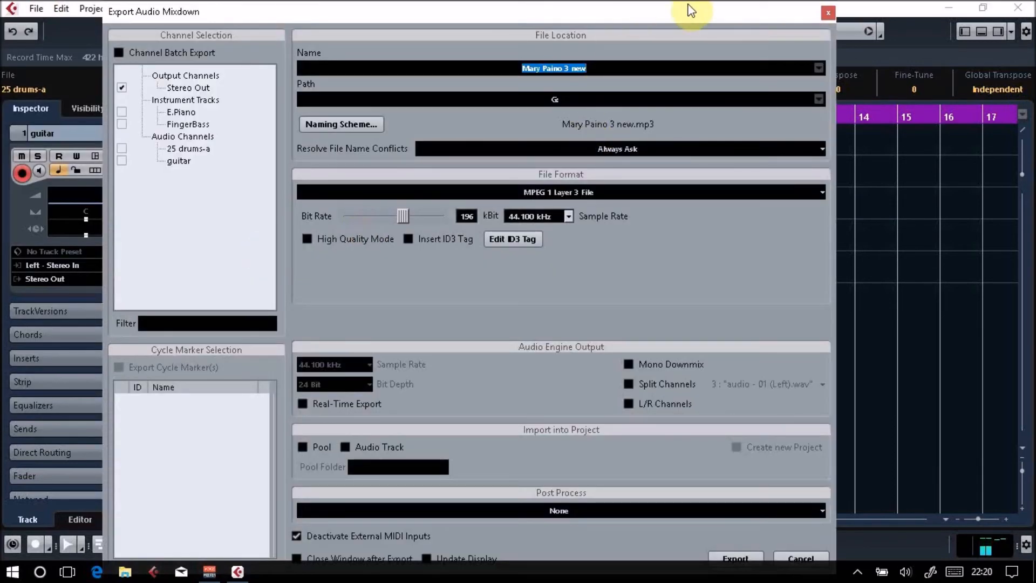
key(BackSpace)
text(M)
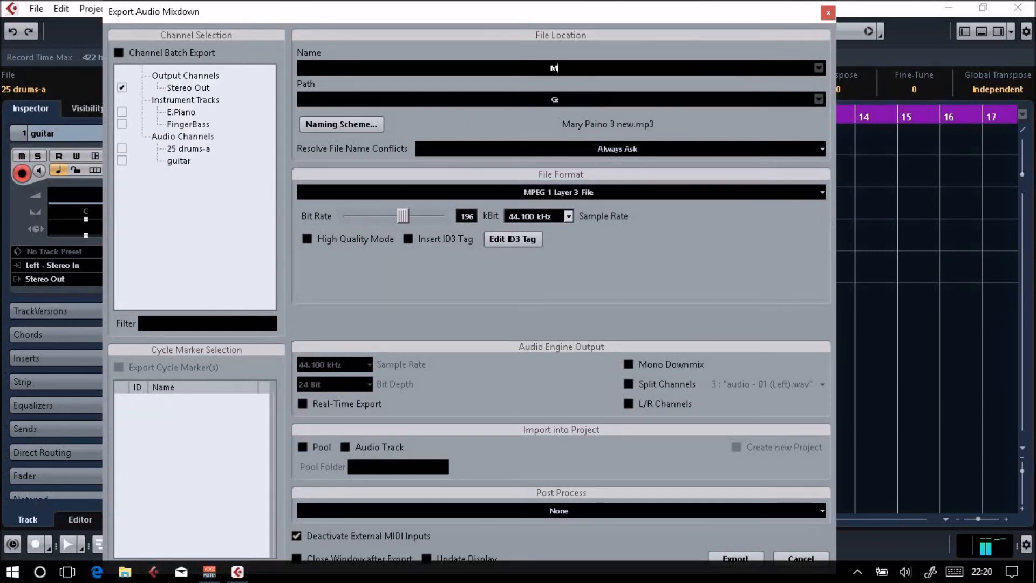
text(ix try 1)
Choose the Desktop as the save location for the mixdown file.
click(580, 100)
click(28, 129)
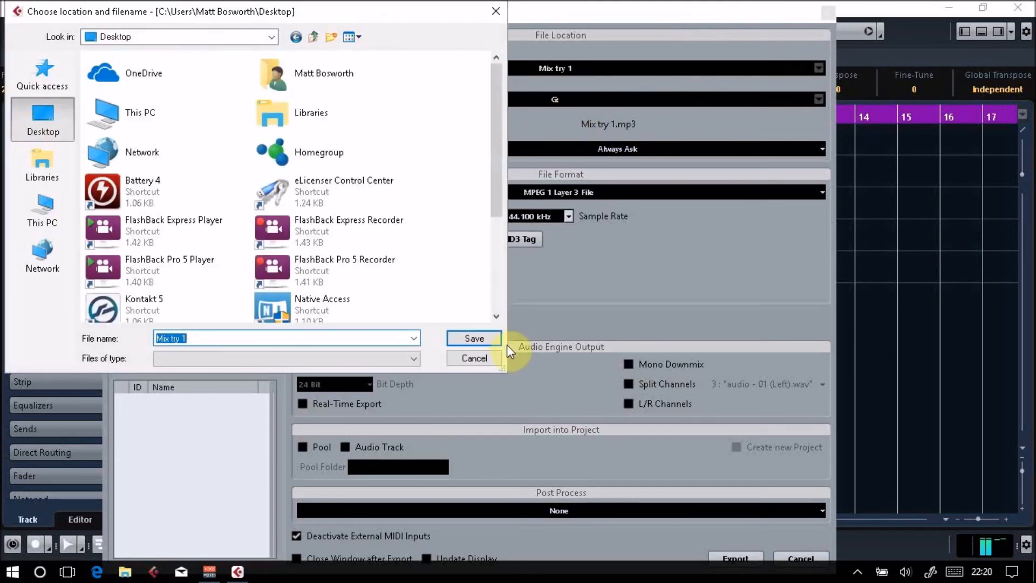
click(487, 337)
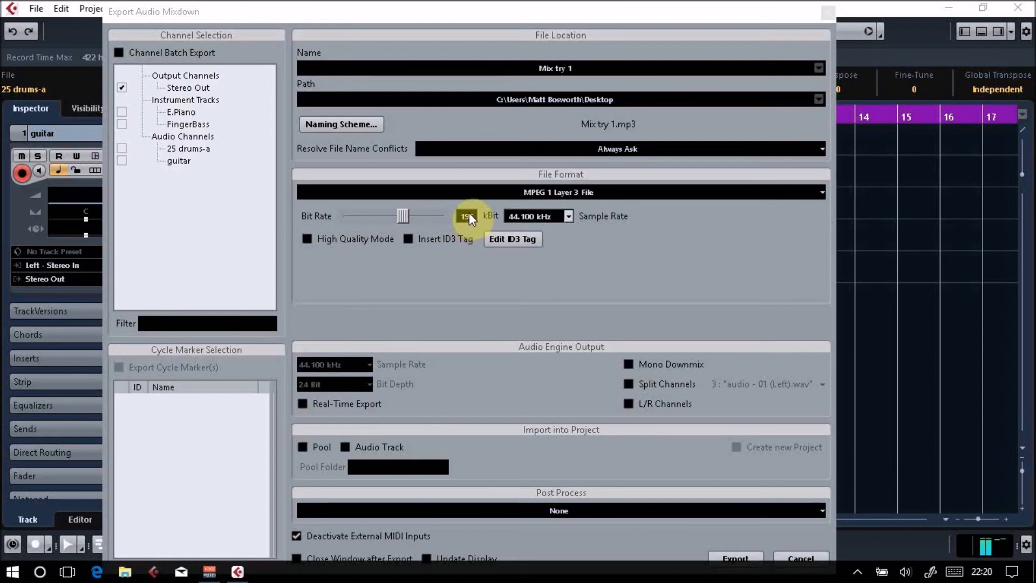
Try the MP3 bit rate at 320 kBit, set it back to 192 kBit and cancel the mixdown export.
click(407, 210)
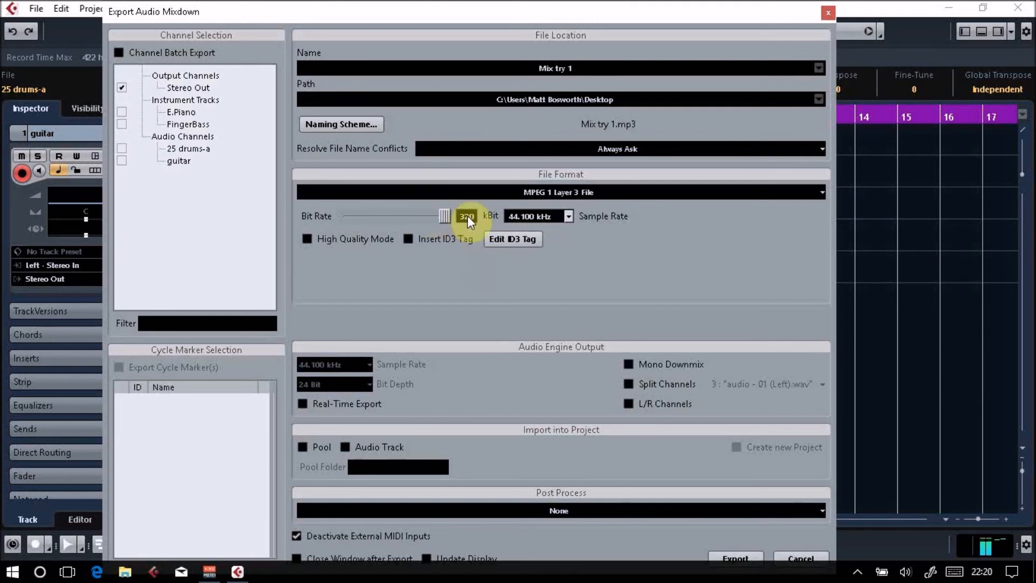
text(192)
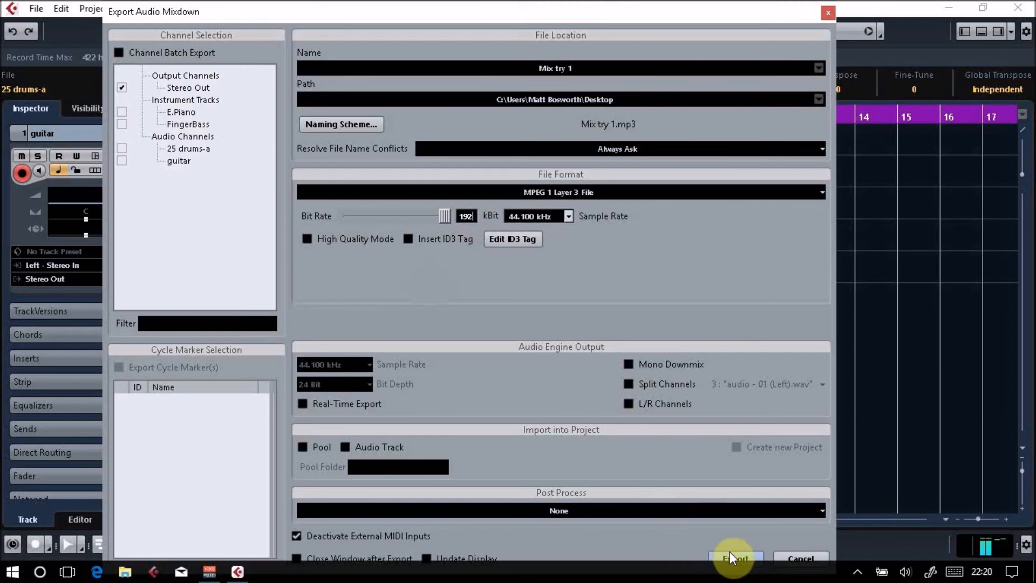
click(810, 553)
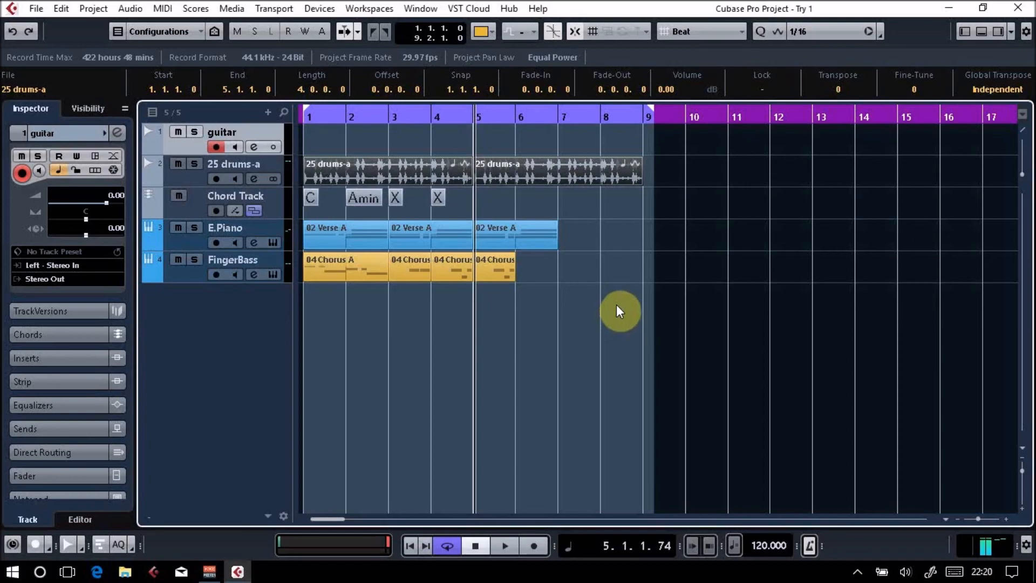
In the MixConsole, raise the E.Piano channel level to about -4.47 dB, pan it slightly right, and play the project briefly.
key(F3)
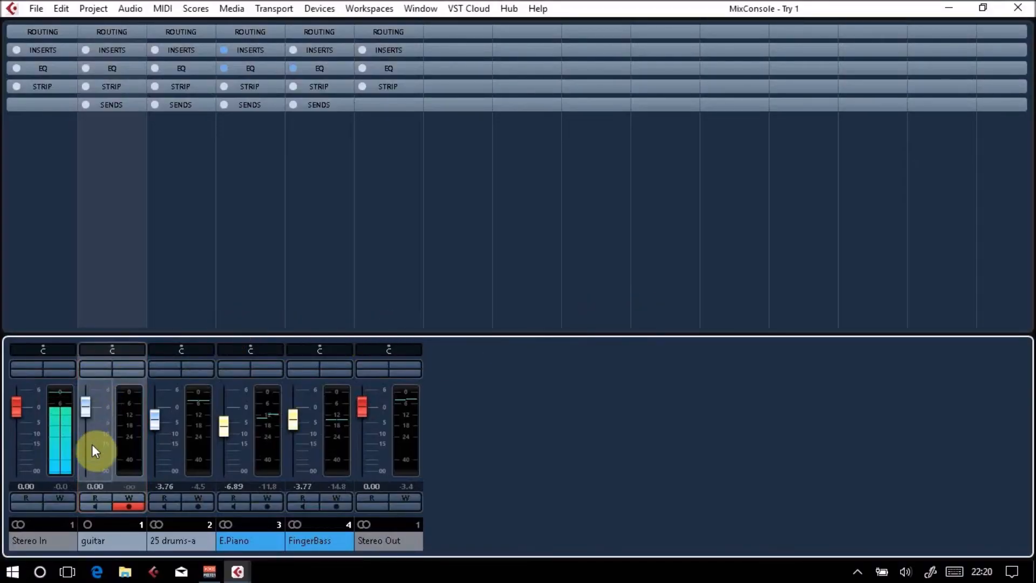
drag(228, 433, 229, 416)
mouse_move(248, 351)
mouse_down()
mouse_move(267, 351)
mouse_move(243, 350)
mouse_move(251, 351)
mouse_up()
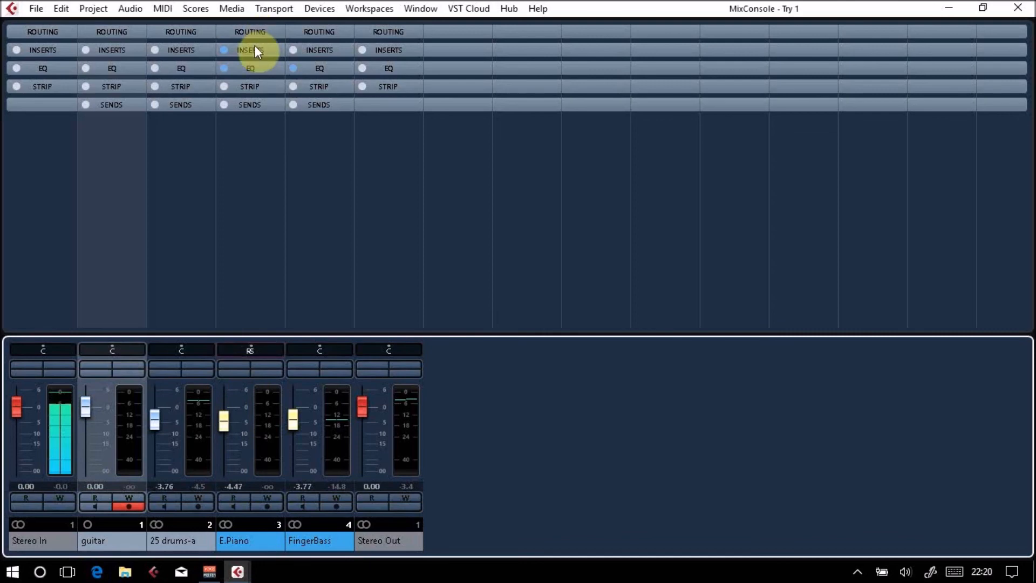
click(1017, 8)
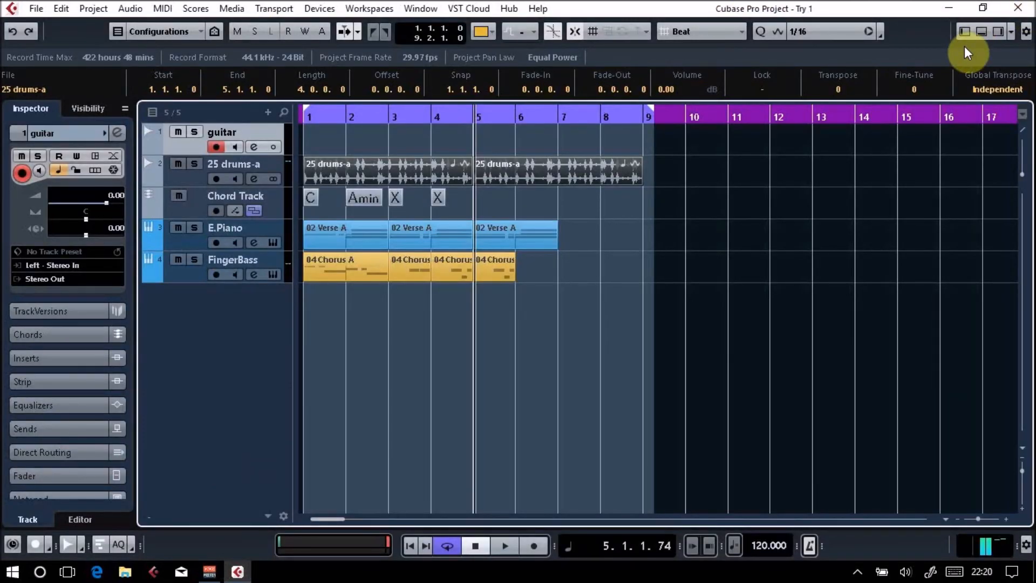
key(space)
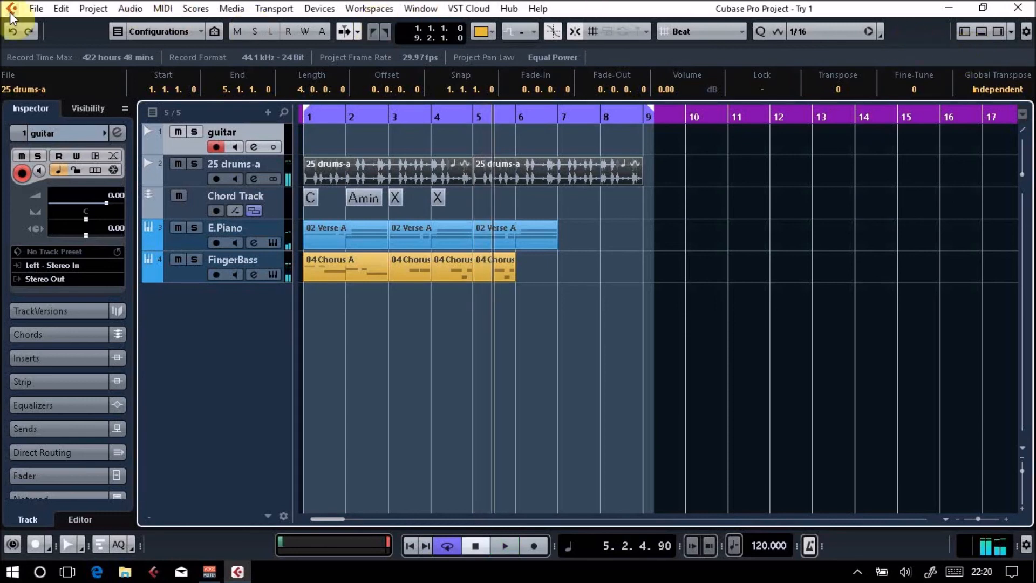
Export the Stereo Out mixdown Mix try 1 to the Desktop as an MPEG 1 Layer 3 File at 192 kBit, 44.100 kHz, and close the export dialog.
click(36, 8)
mouse_move(138, 241)
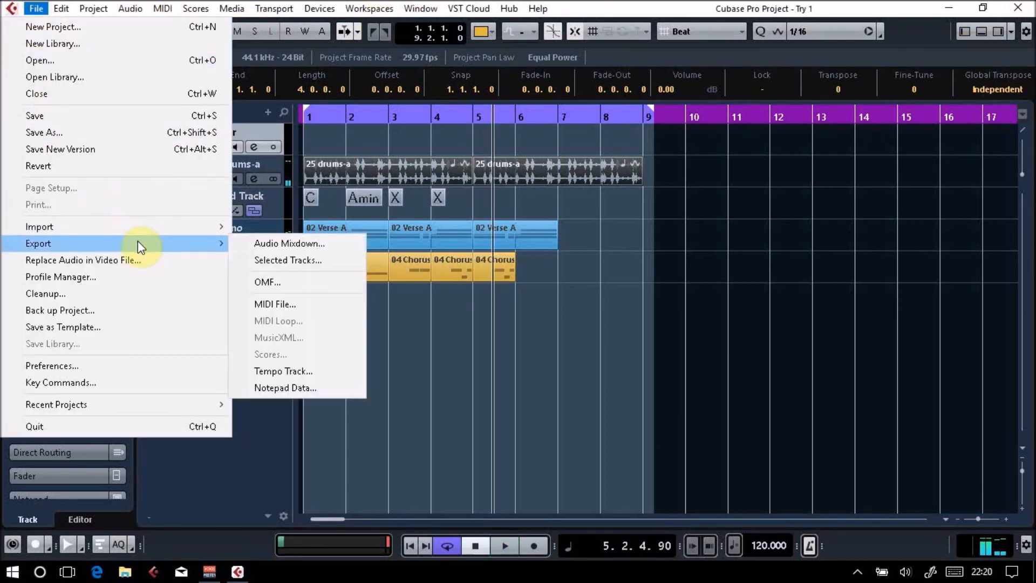
click(278, 243)
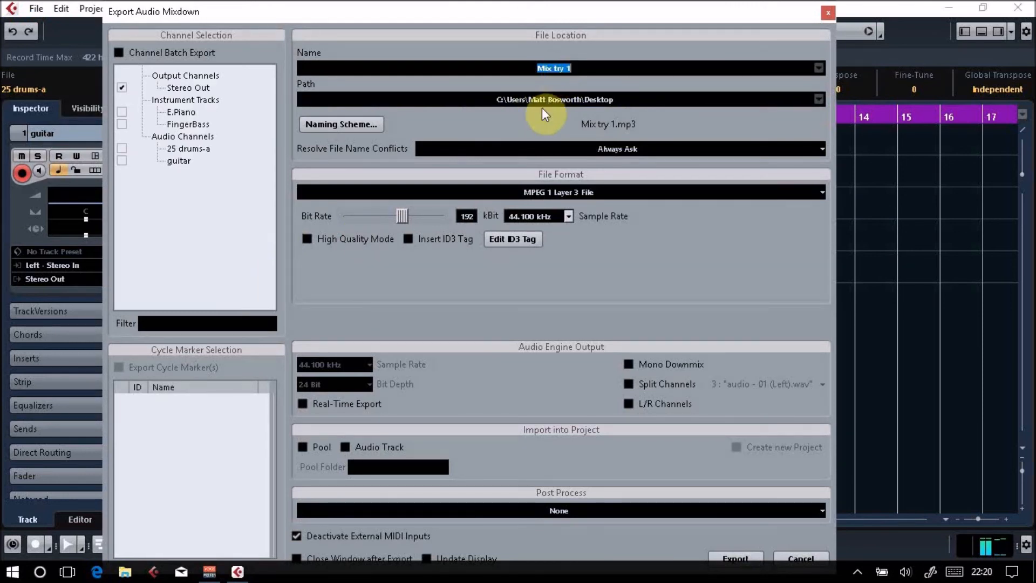
click(578, 193)
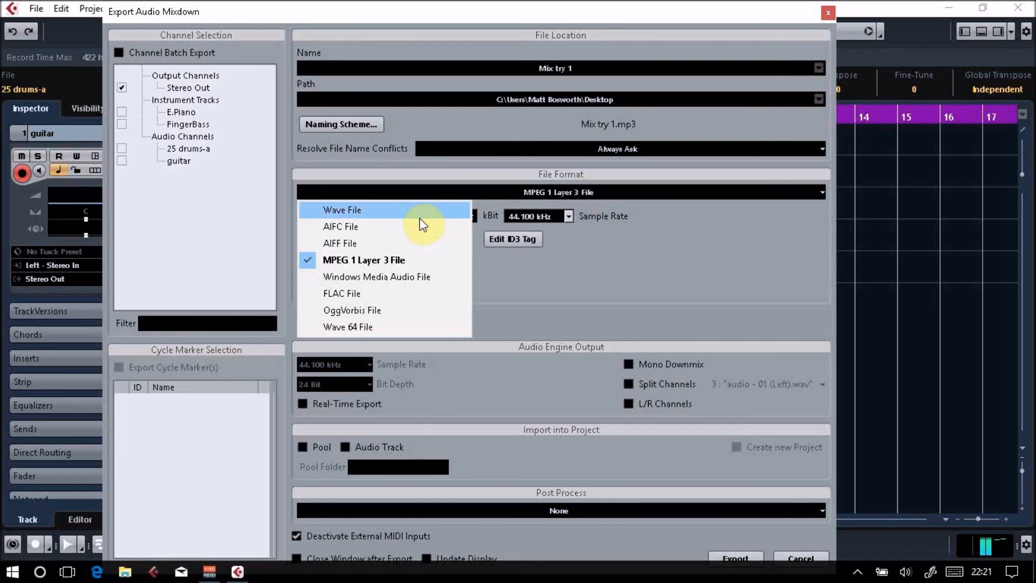
click(602, 281)
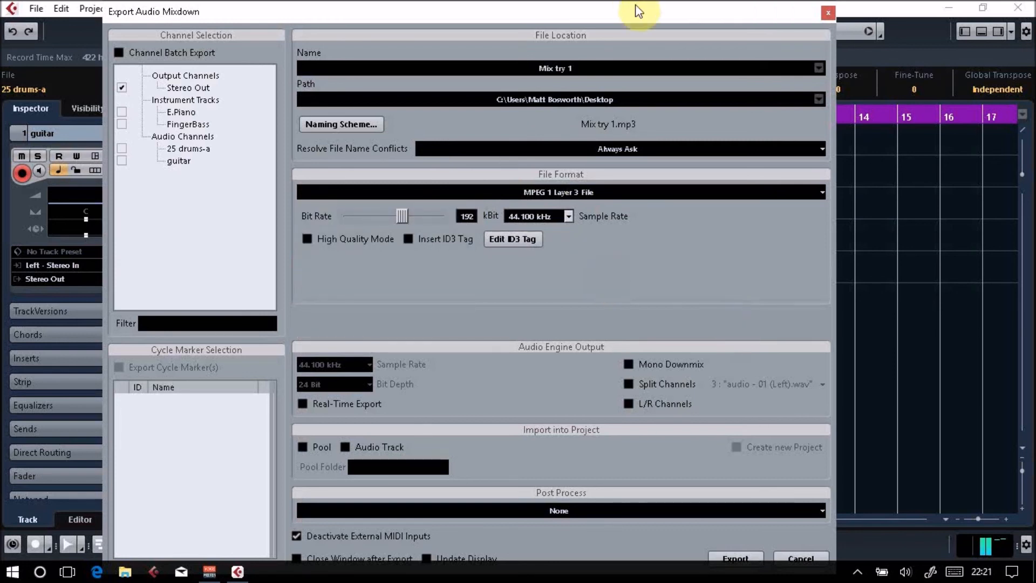
drag(640, 6, 642, 6)
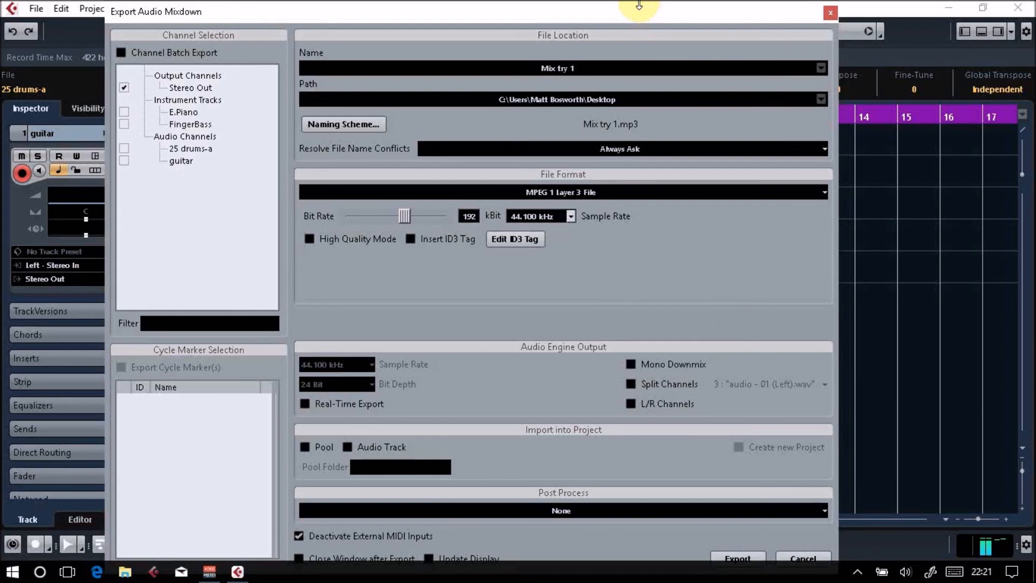
click(728, 555)
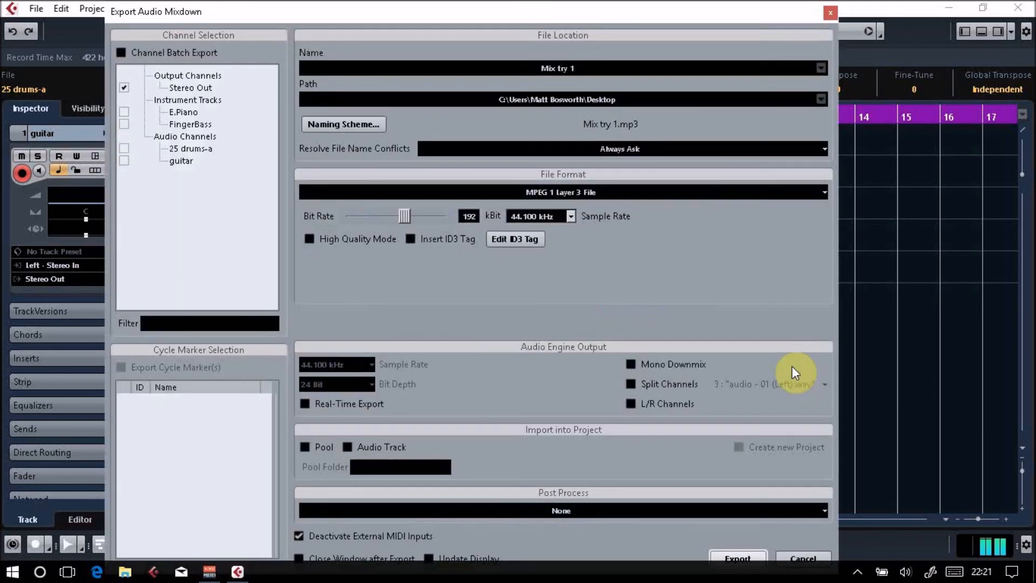
click(830, 12)
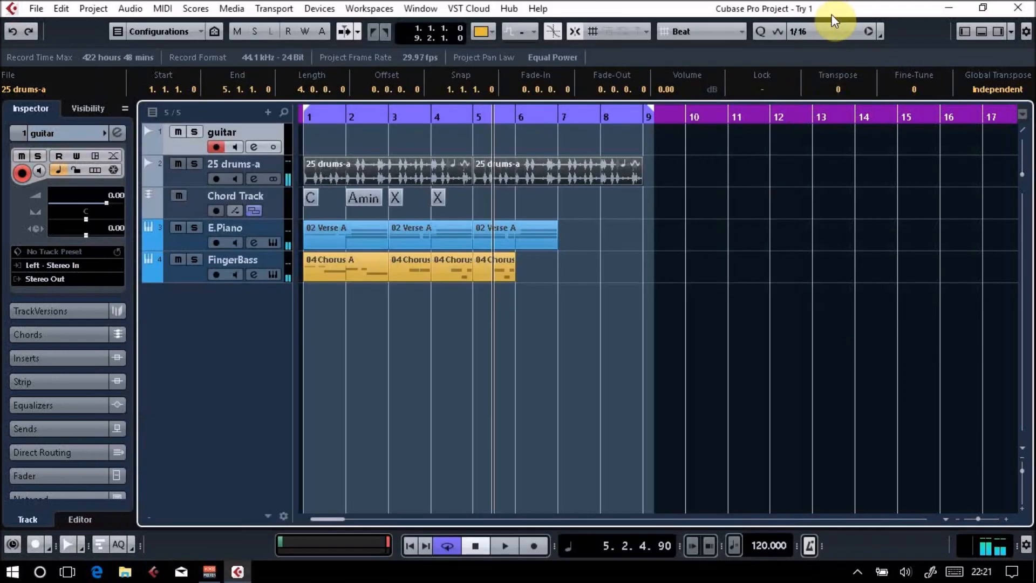
Minimize the project to show the desktop and move the exported Mix try 1 file to an empty area beside the Rock Dance folder.
click(950, 6)
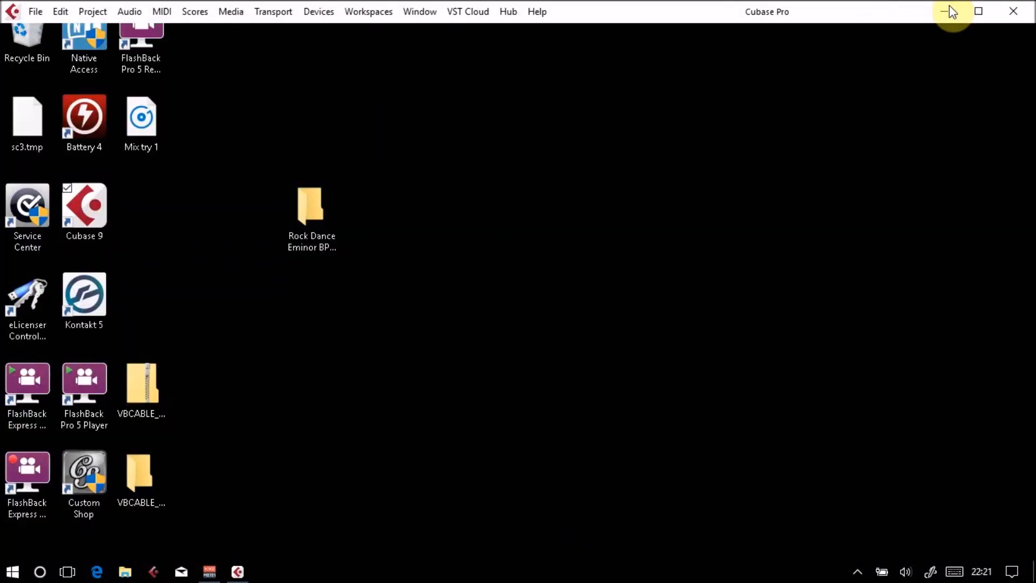
drag(132, 123, 601, 208)
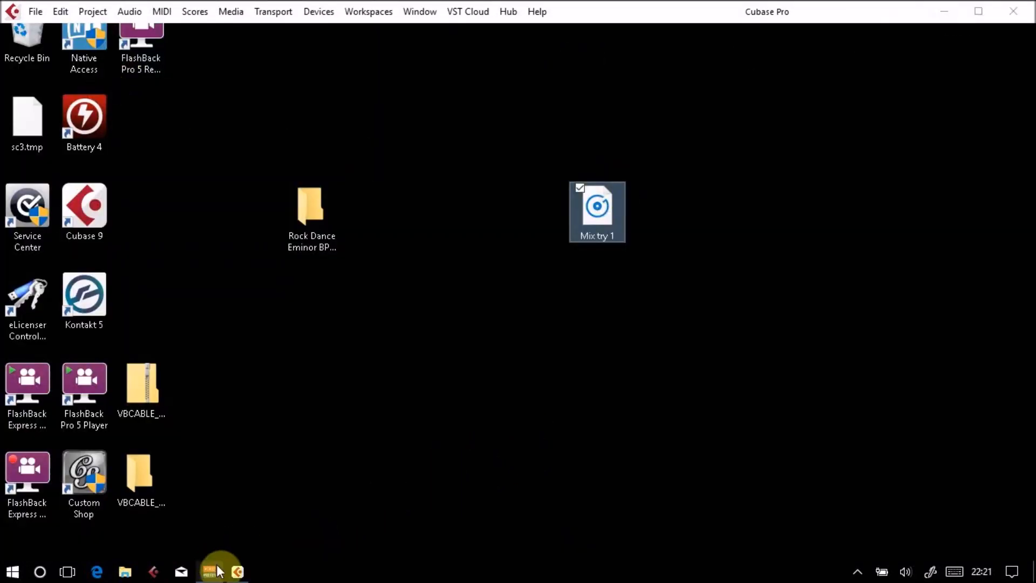
mouse_move(213, 569)
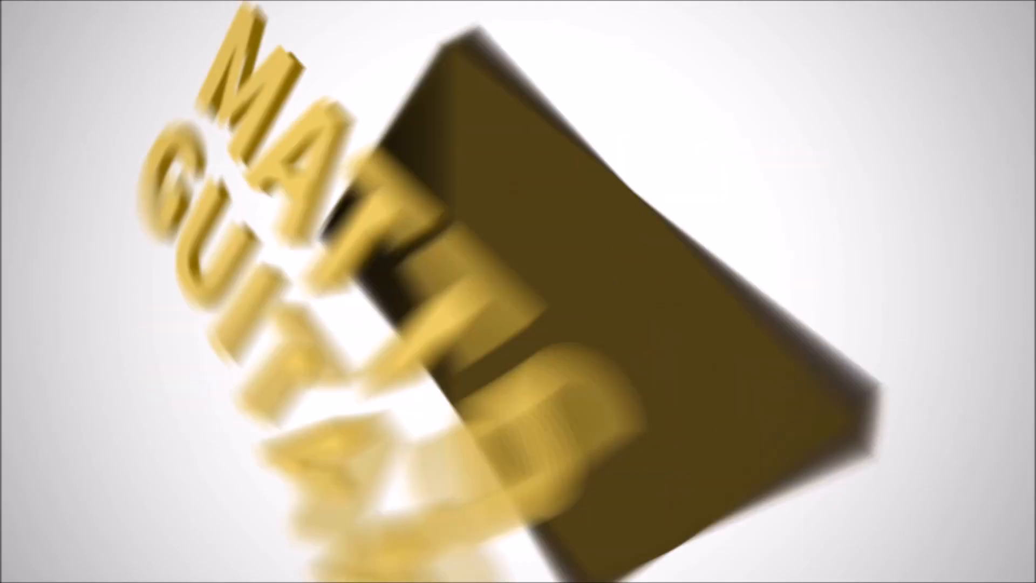